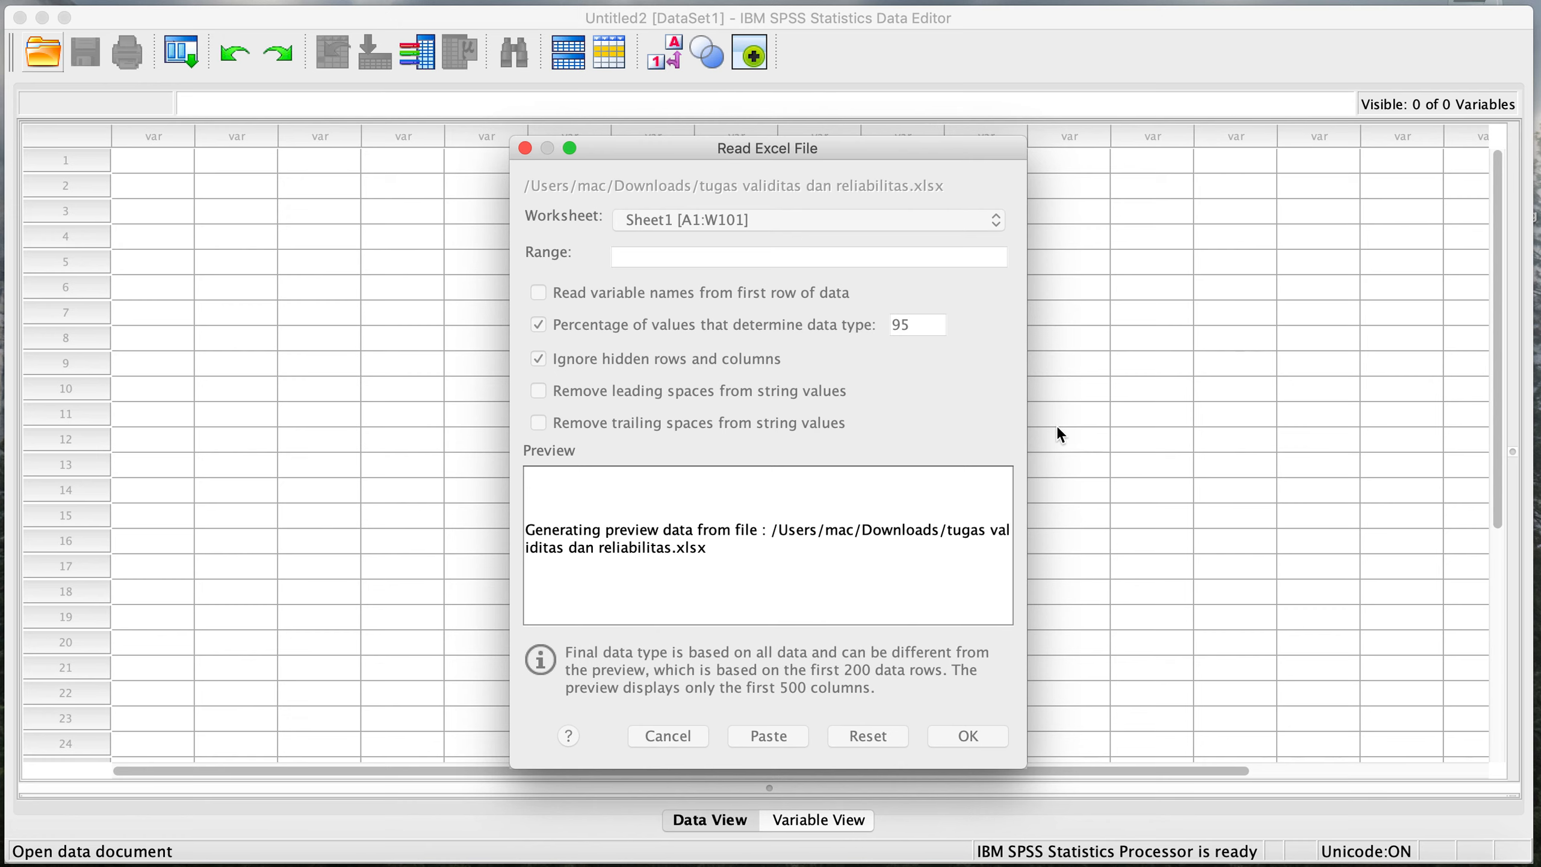
# - Import Sheet2 of the tugas validitas dan reliabilitas.xlsx workbook, reading variable names from the first row
pyautogui.click(825, 228)
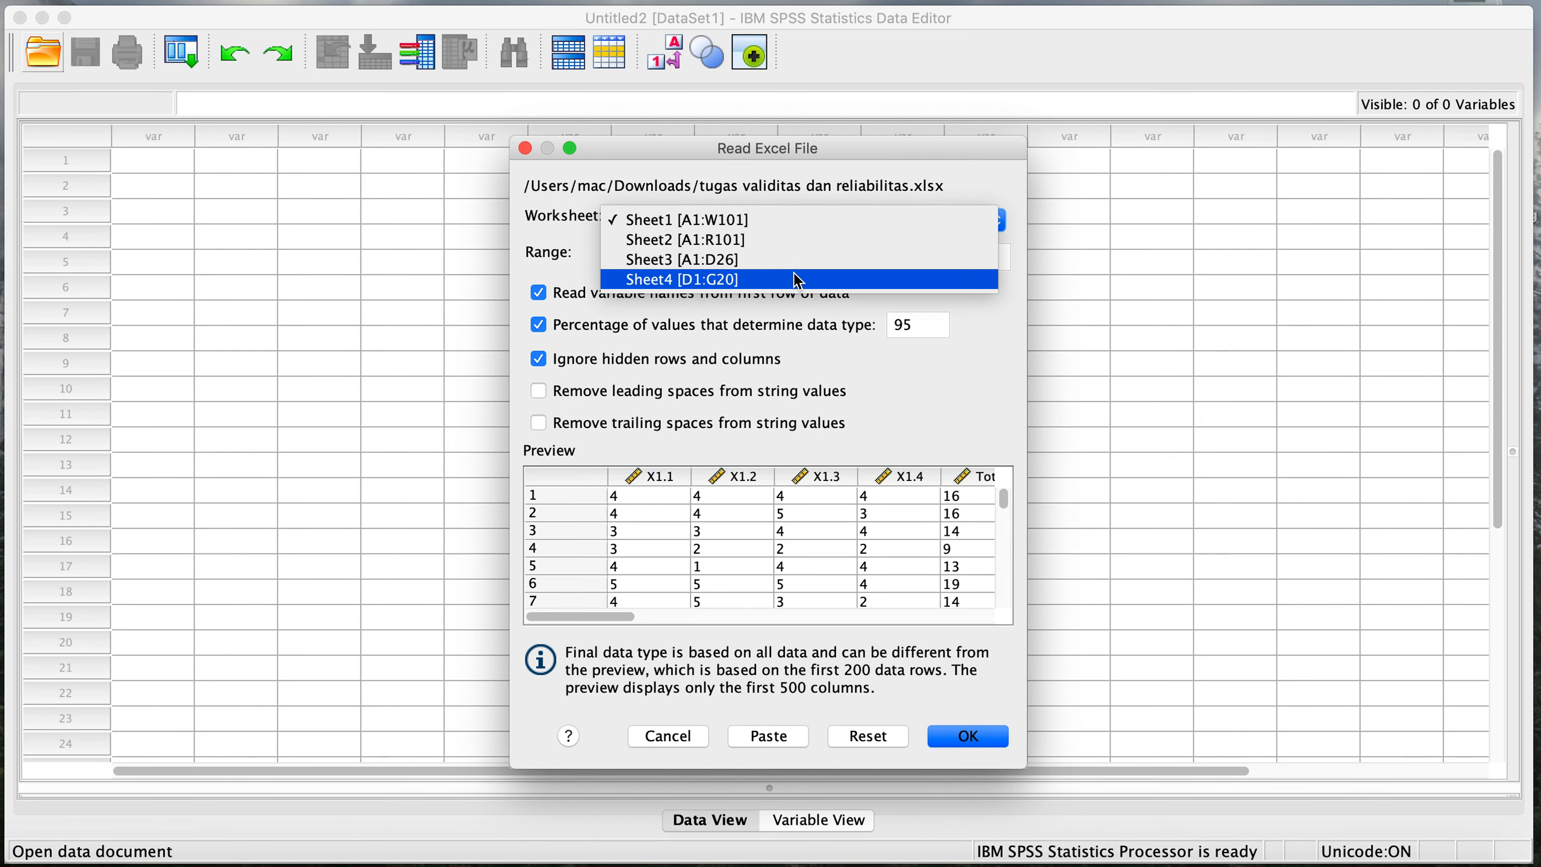
pyautogui.click(800, 245)
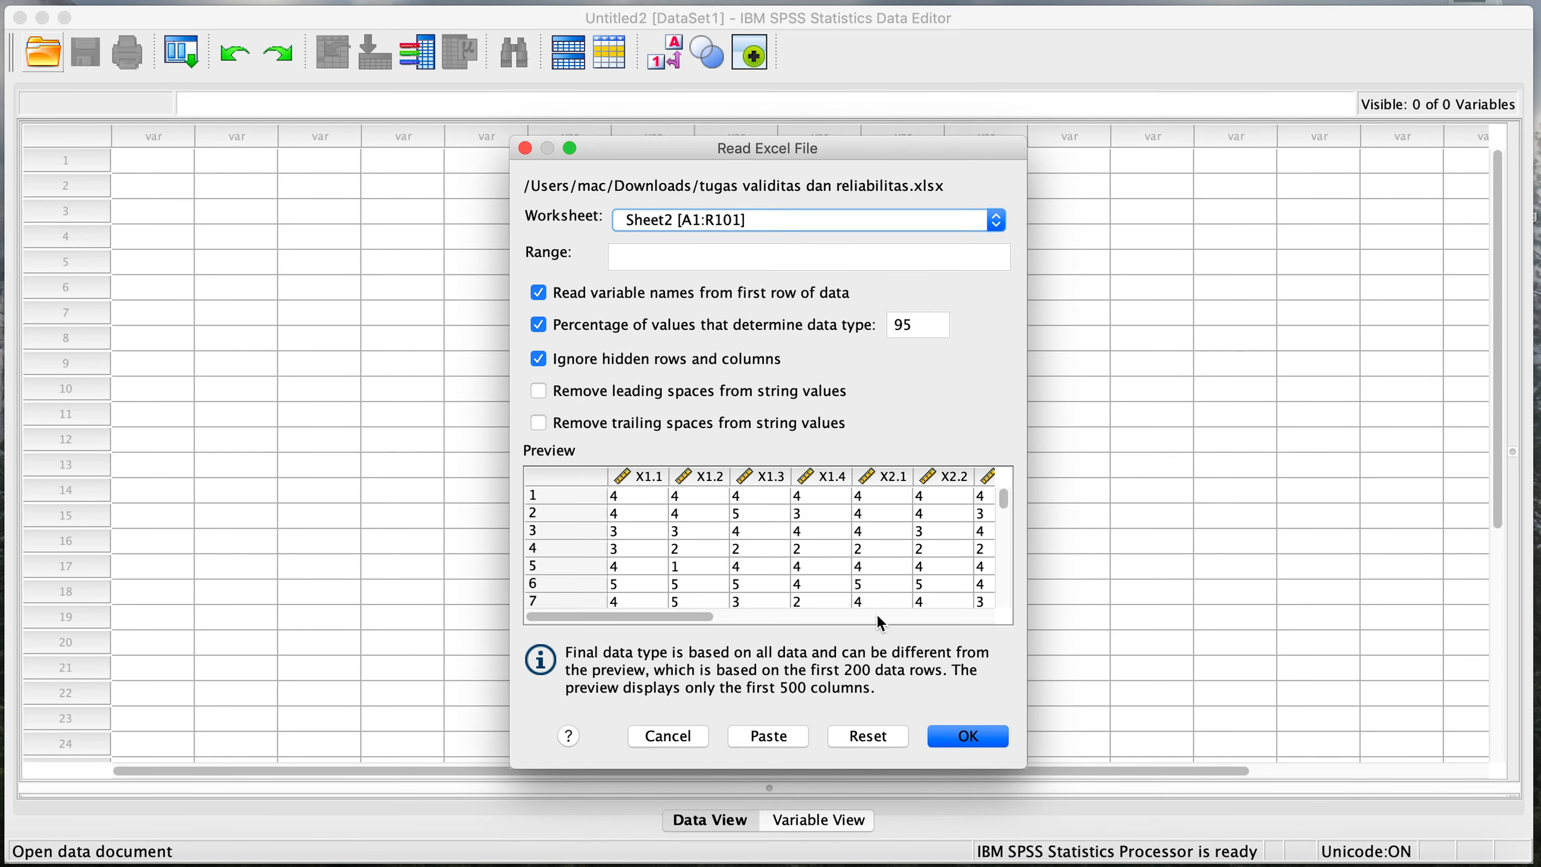
pyautogui.click(968, 736)
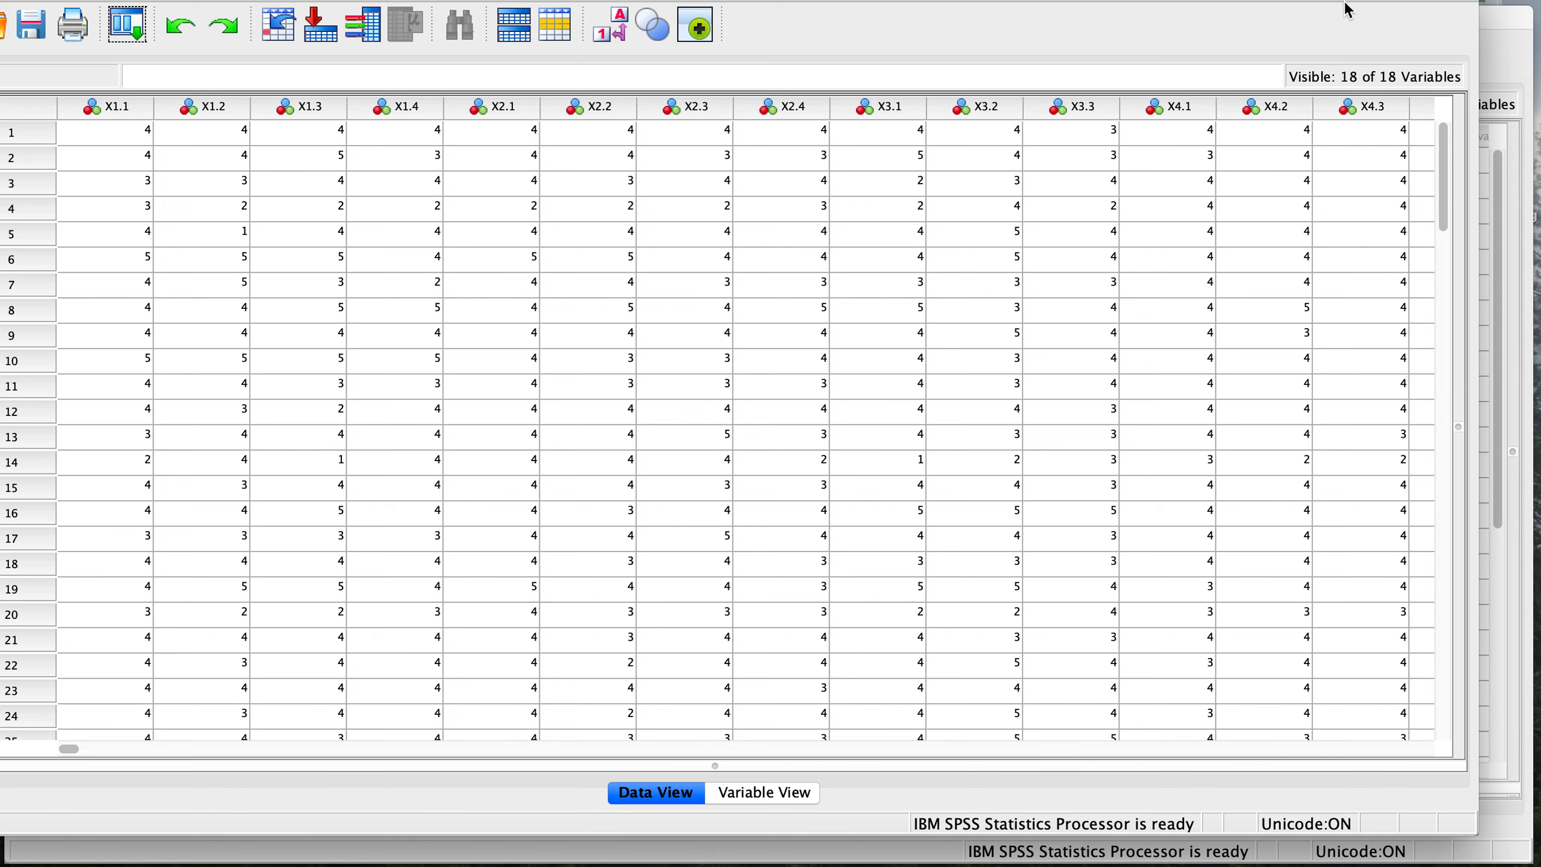
pyautogui.moveTo(1262, 0); pyautogui.dragTo(1316, 23)
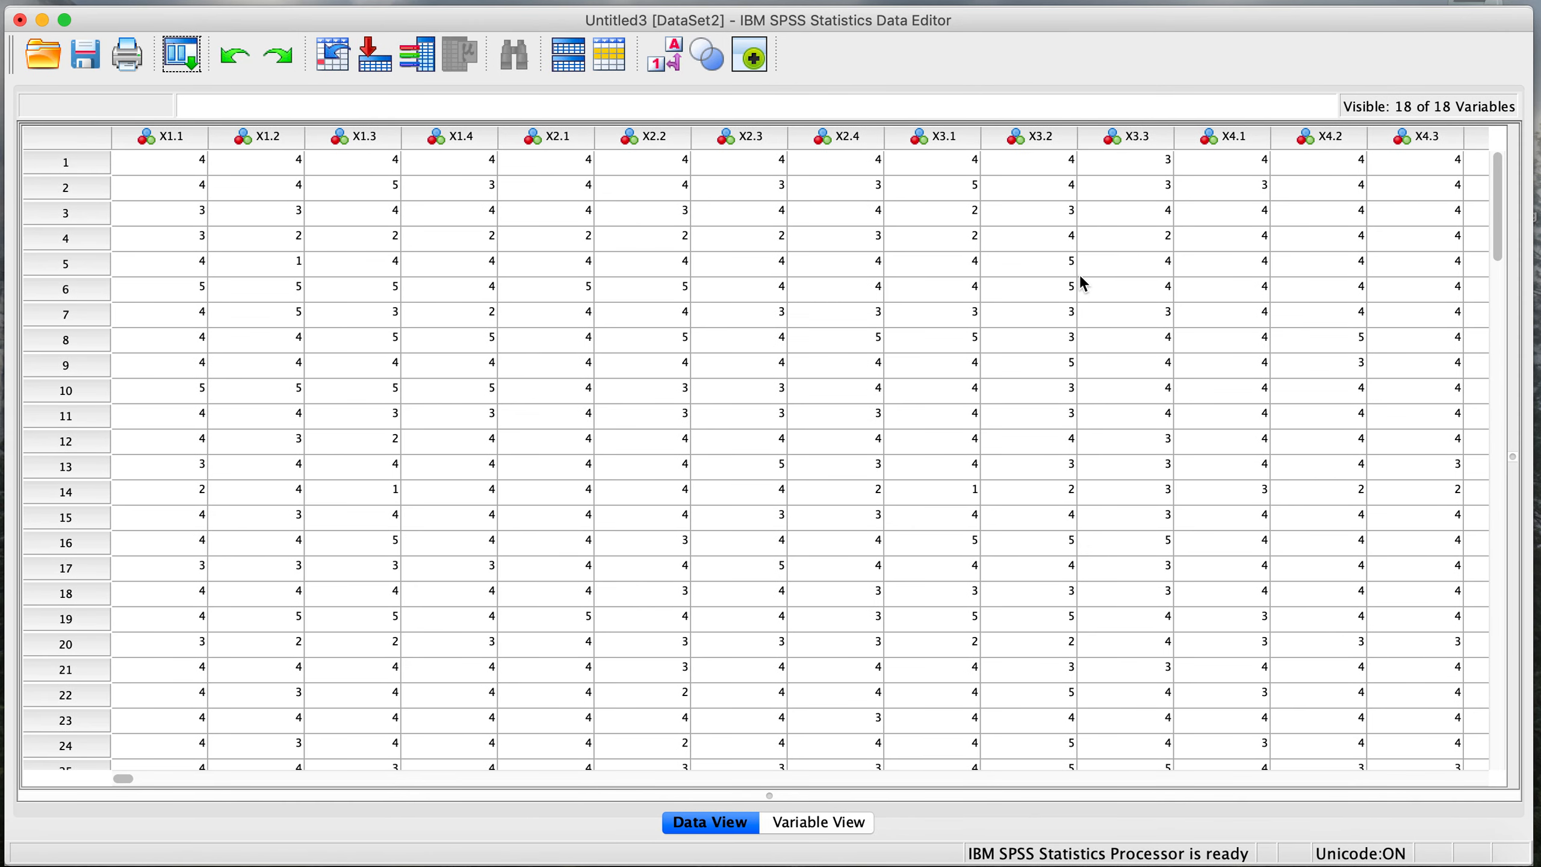
# - In the variable definitions, set the measurement level of X1.1, X1.2, X1.3 and X1.4 to Scale
pyautogui.click(808, 838)
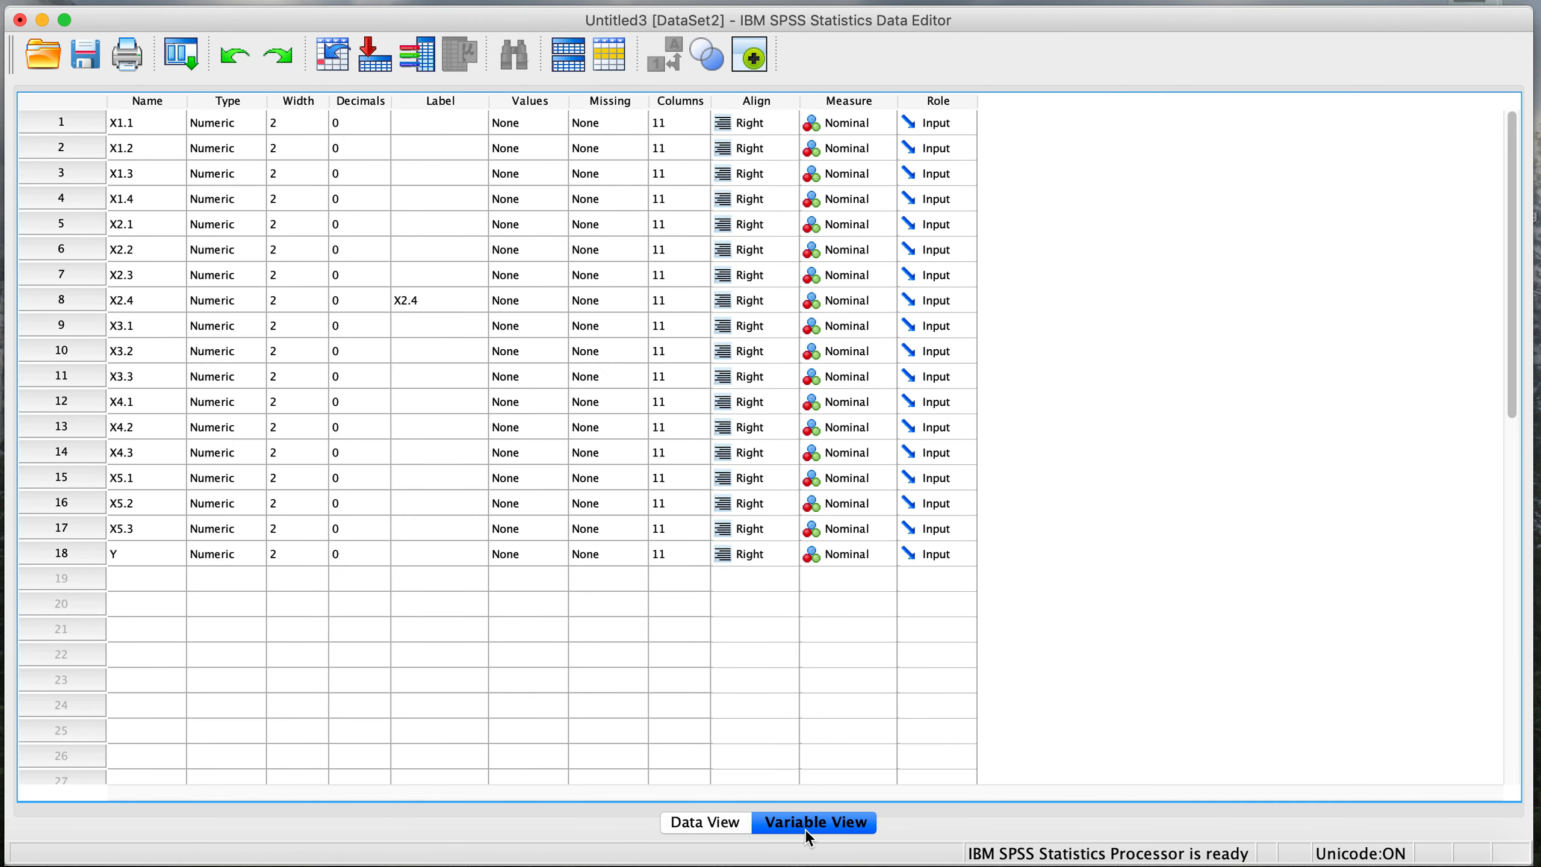
pyautogui.click(697, 824)
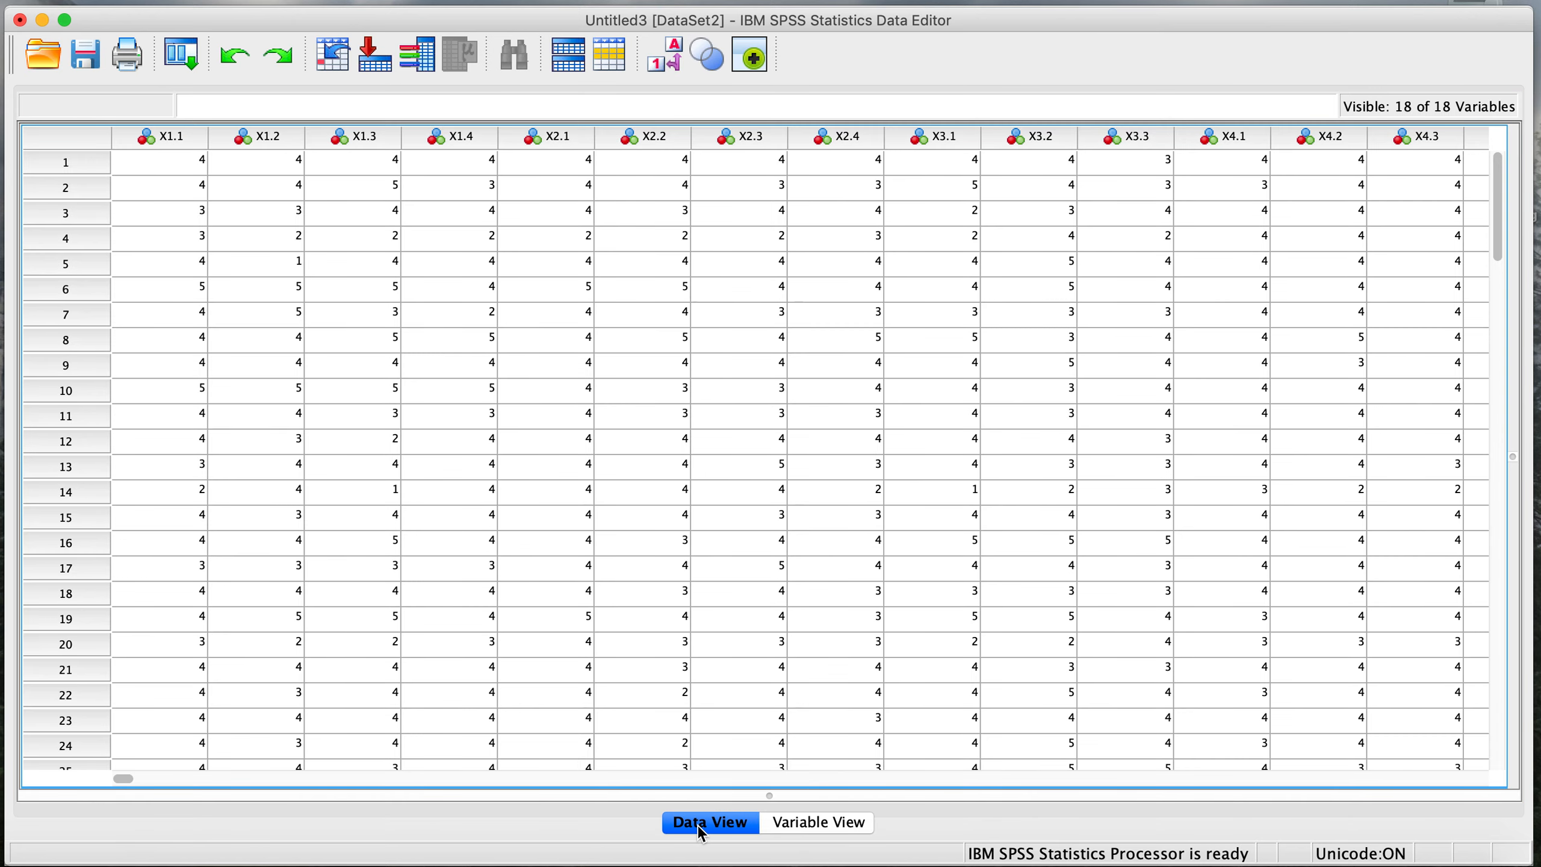
pyautogui.click(819, 833)
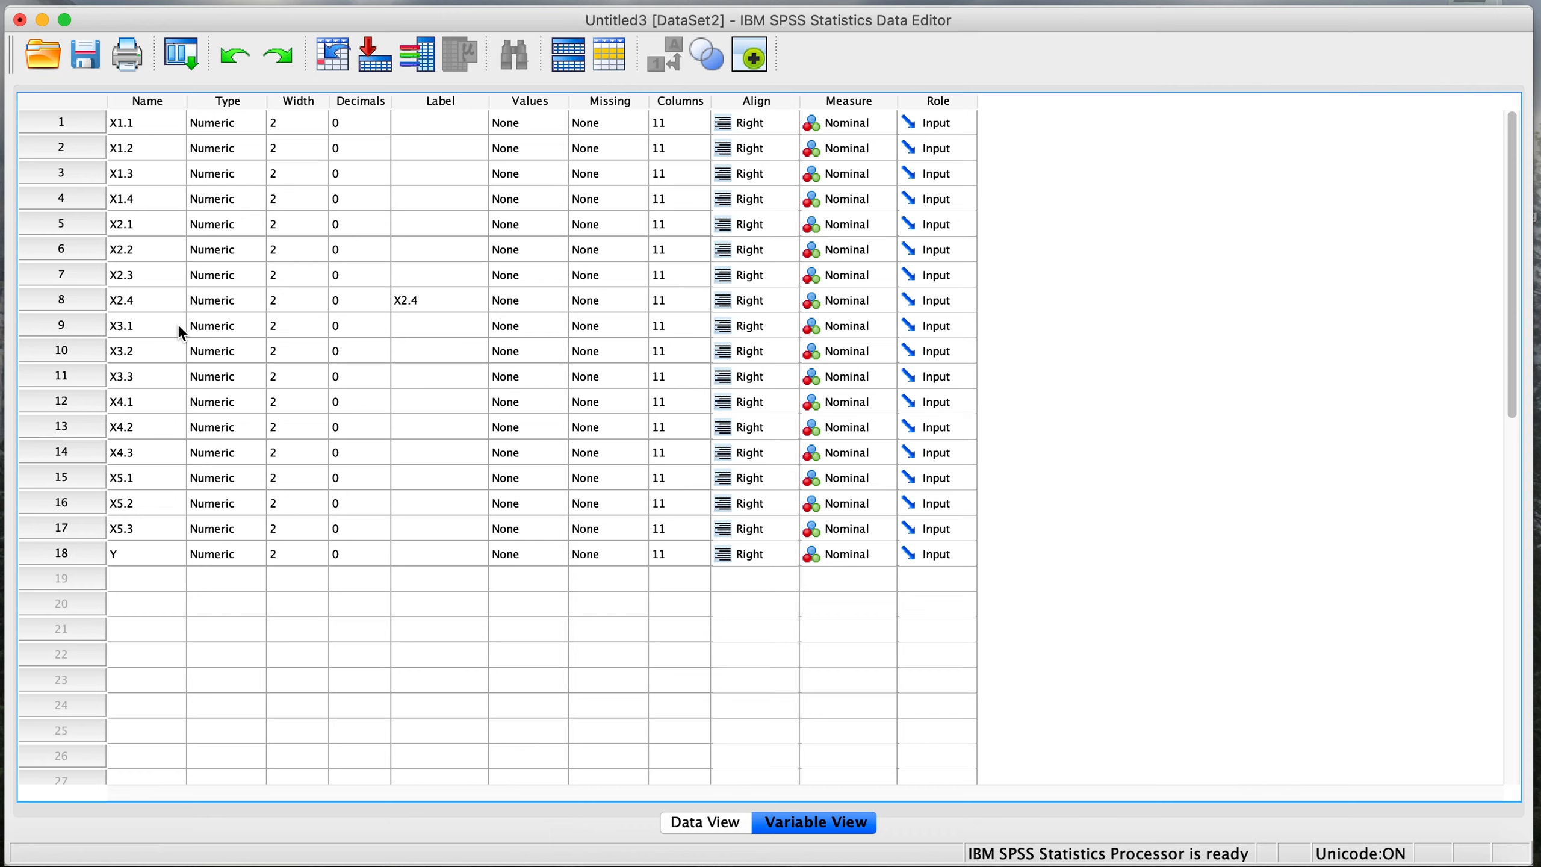
pyautogui.click(847, 126)
pyautogui.click(845, 84)
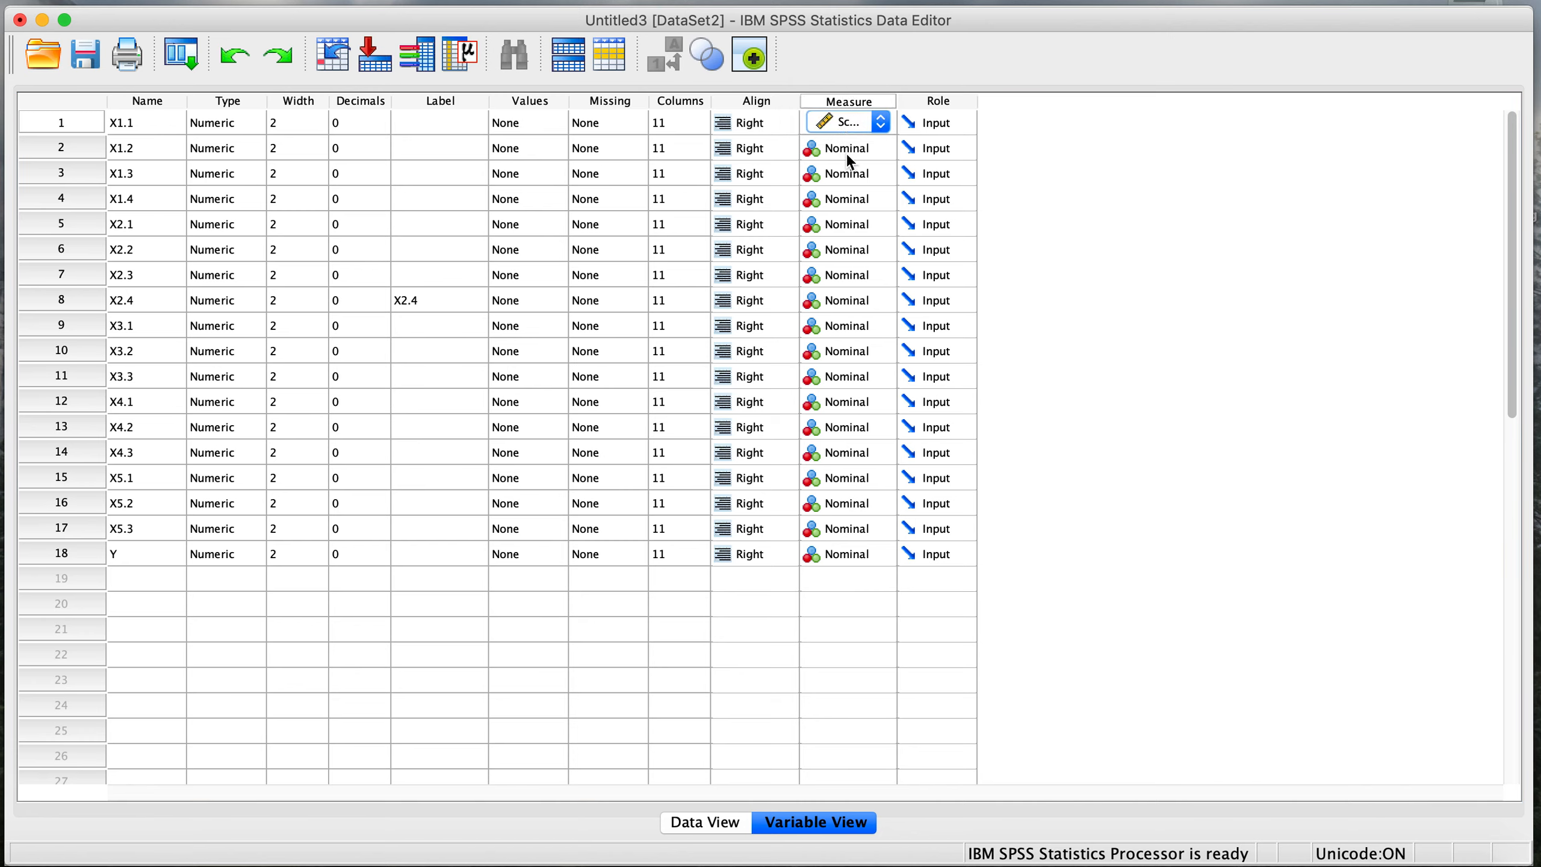
pyautogui.click(845, 152)
pyautogui.click(847, 113)
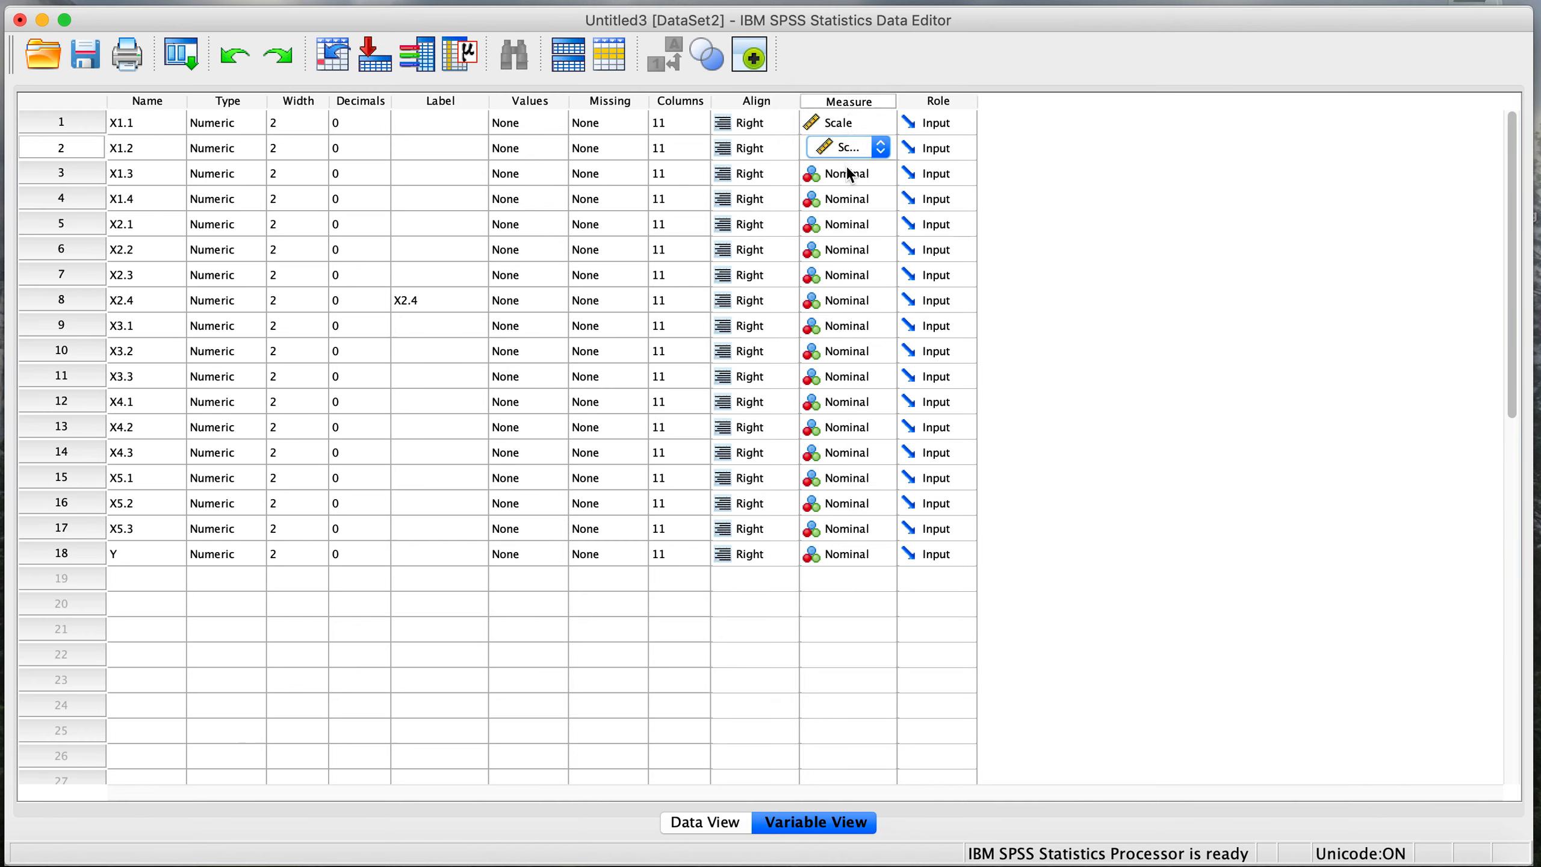
pyautogui.click(842, 175)
pyautogui.click(843, 134)
pyautogui.click(850, 200)
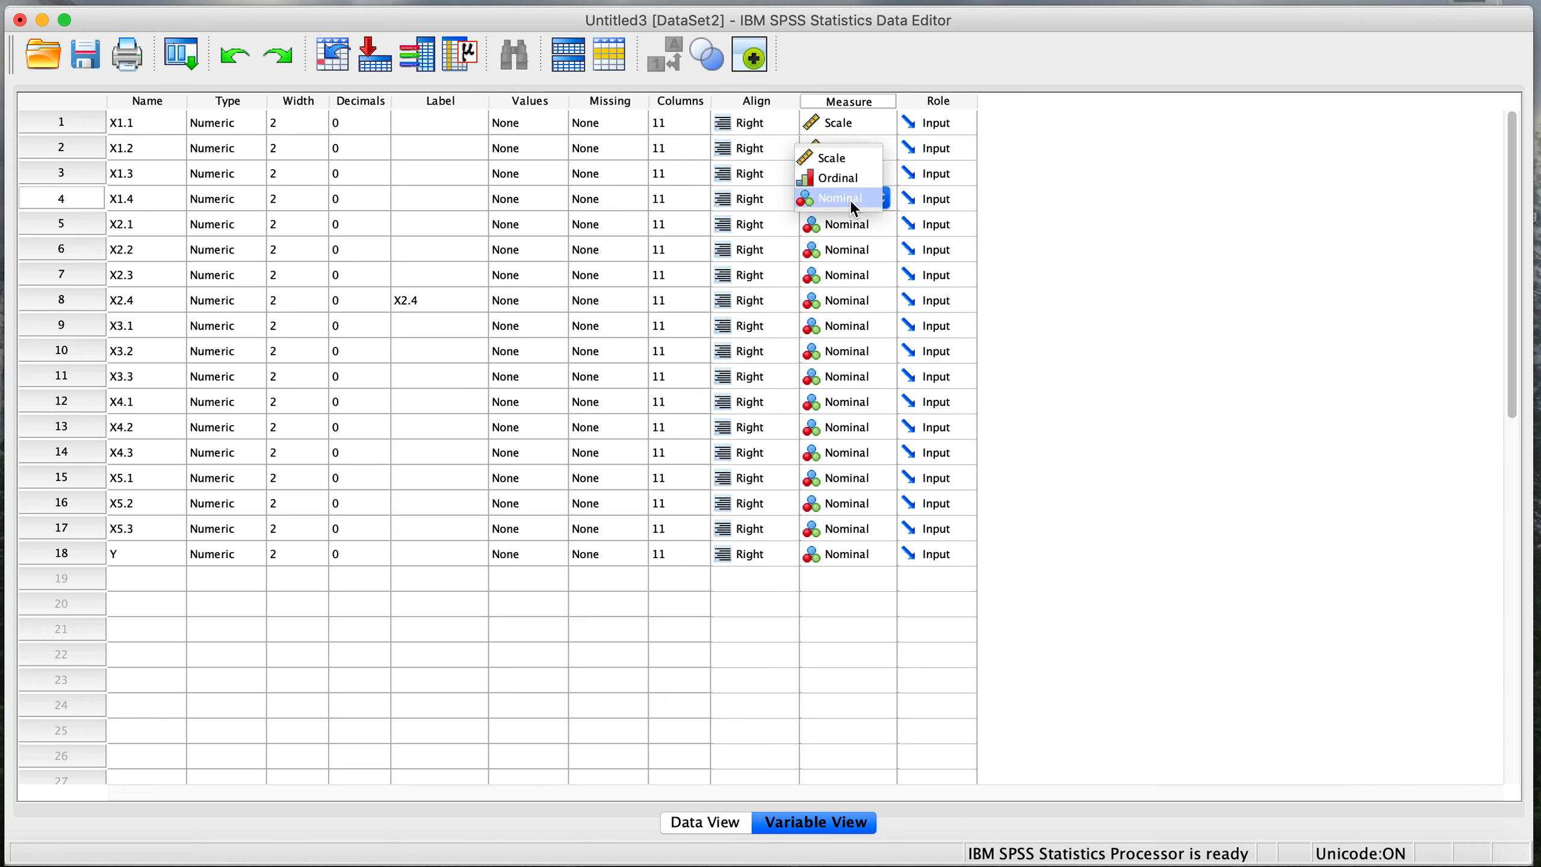
pyautogui.click(845, 159)
# - Set the measurement level of variables X2.1, X2.2, X2.3 and X2.4 to Scale
pyautogui.click(847, 228)
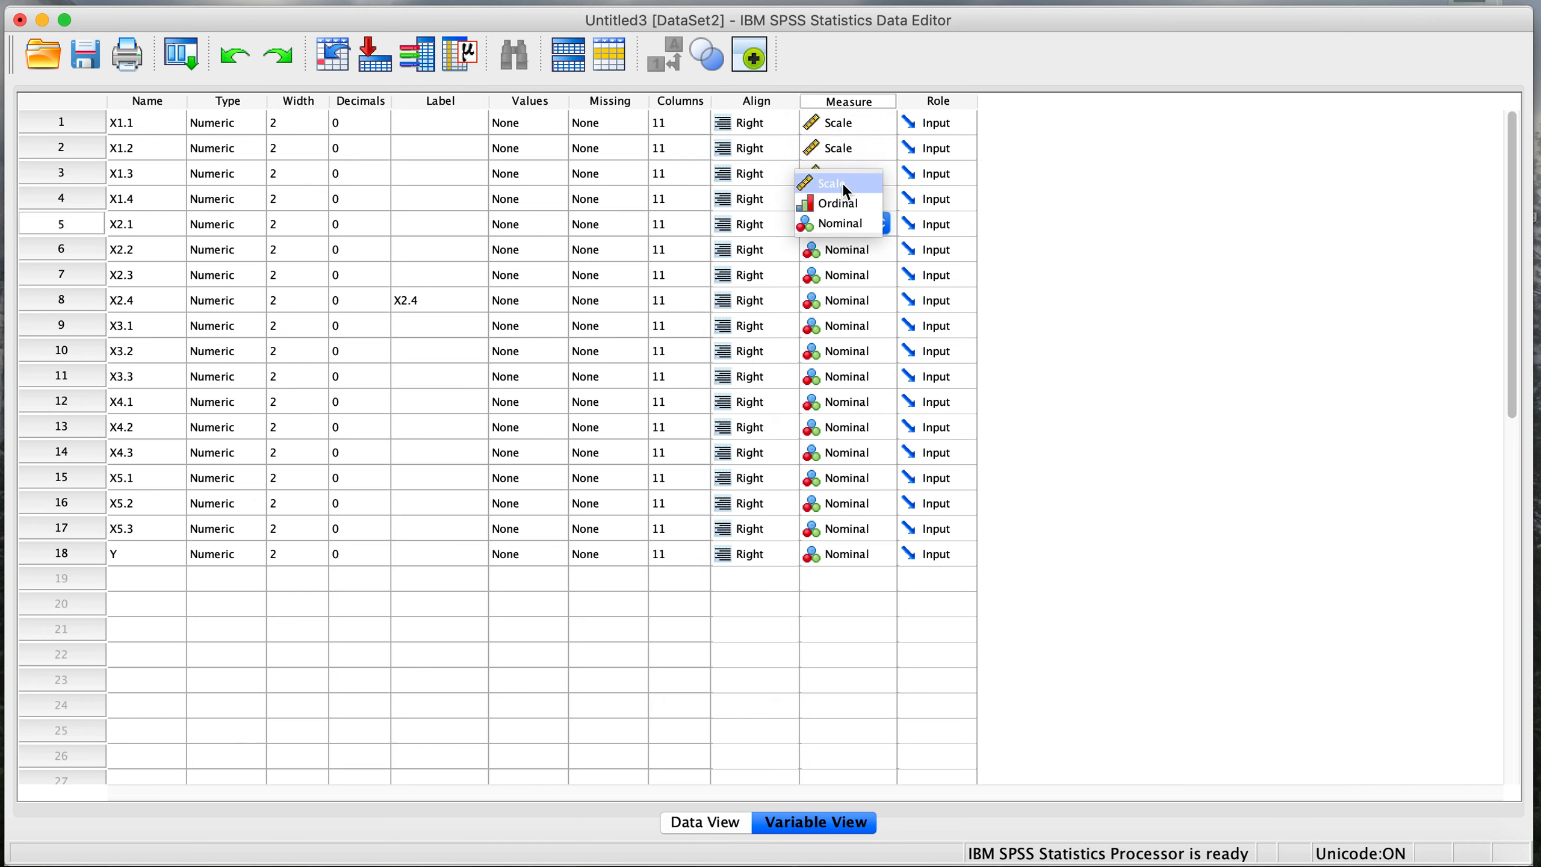
pyautogui.click(842, 183)
pyautogui.click(843, 250)
pyautogui.click(843, 210)
pyautogui.click(843, 277)
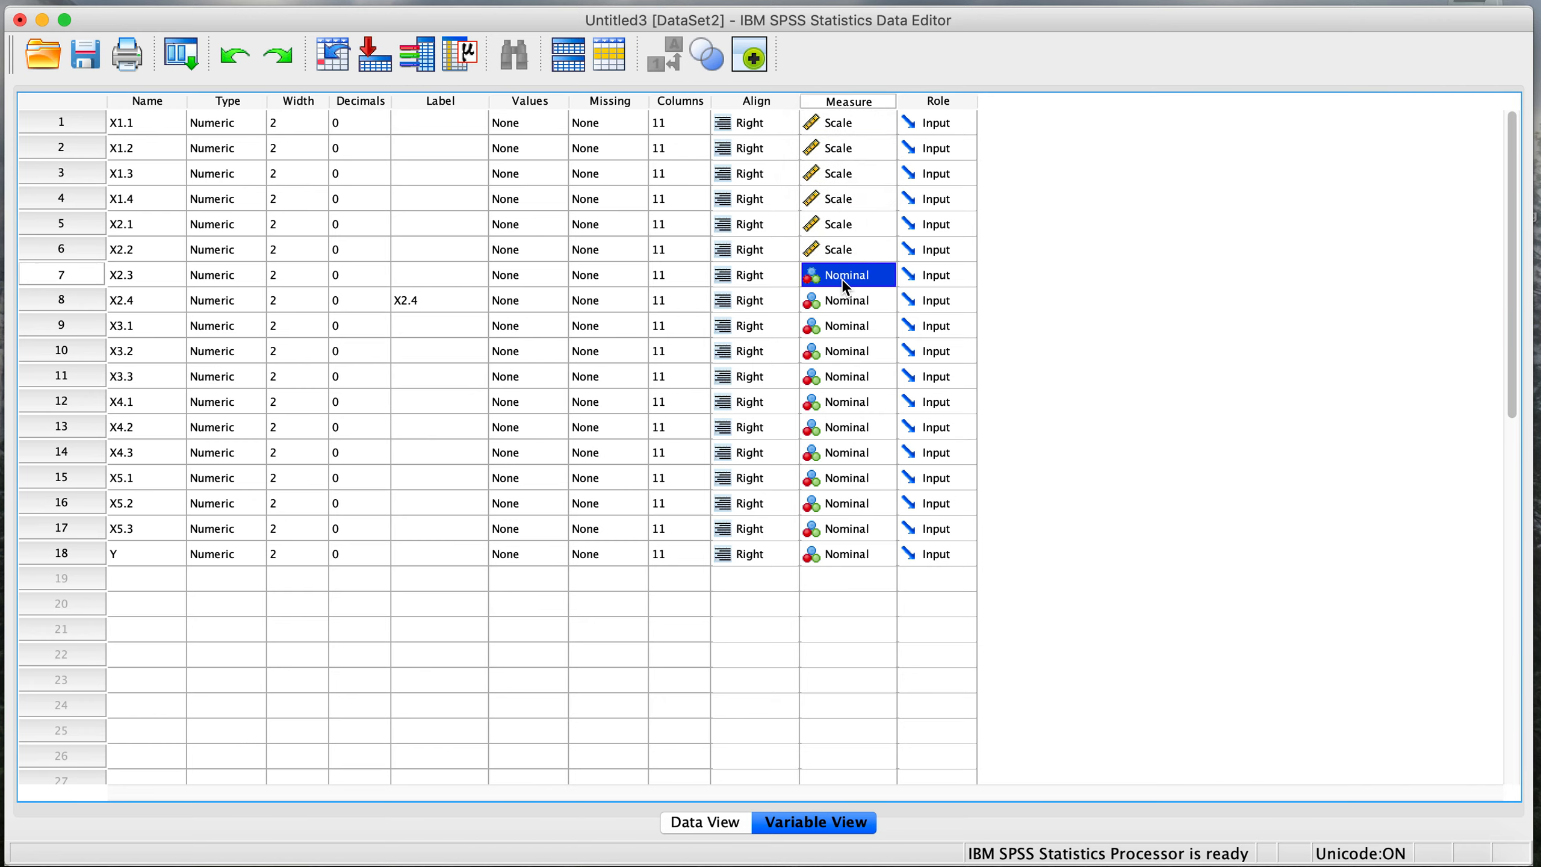
pyautogui.click(836, 277)
pyautogui.click(837, 235)
pyautogui.click(842, 224)
pyautogui.click(853, 451)
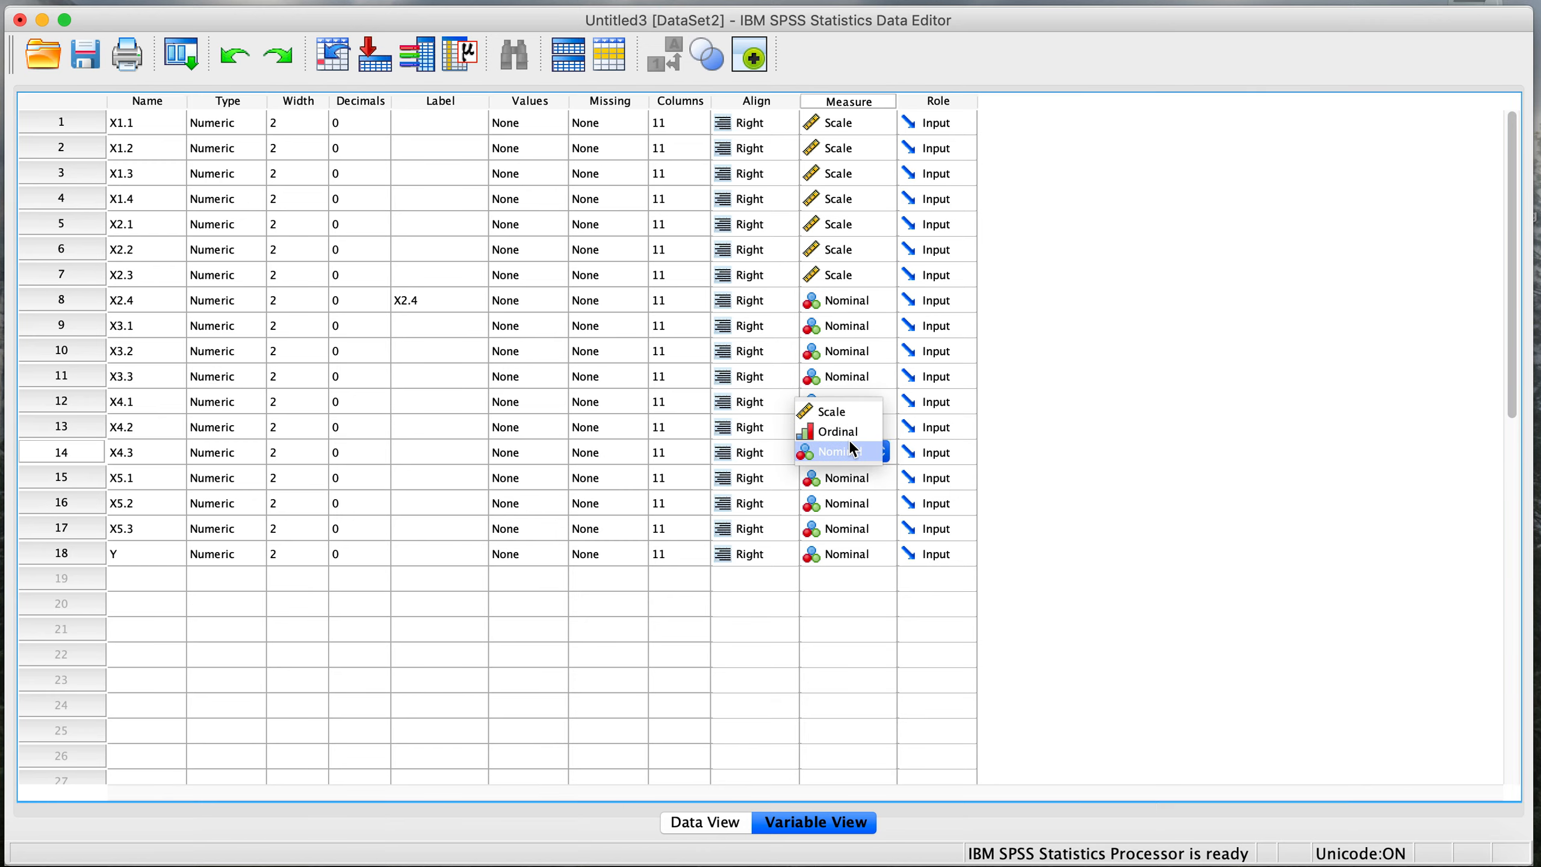
pyautogui.click(849, 306)
pyautogui.click(836, 254)
# - Set the measurement level of variables X3.1, X3.2 and X3.3 to Scale
pyautogui.click(843, 326)
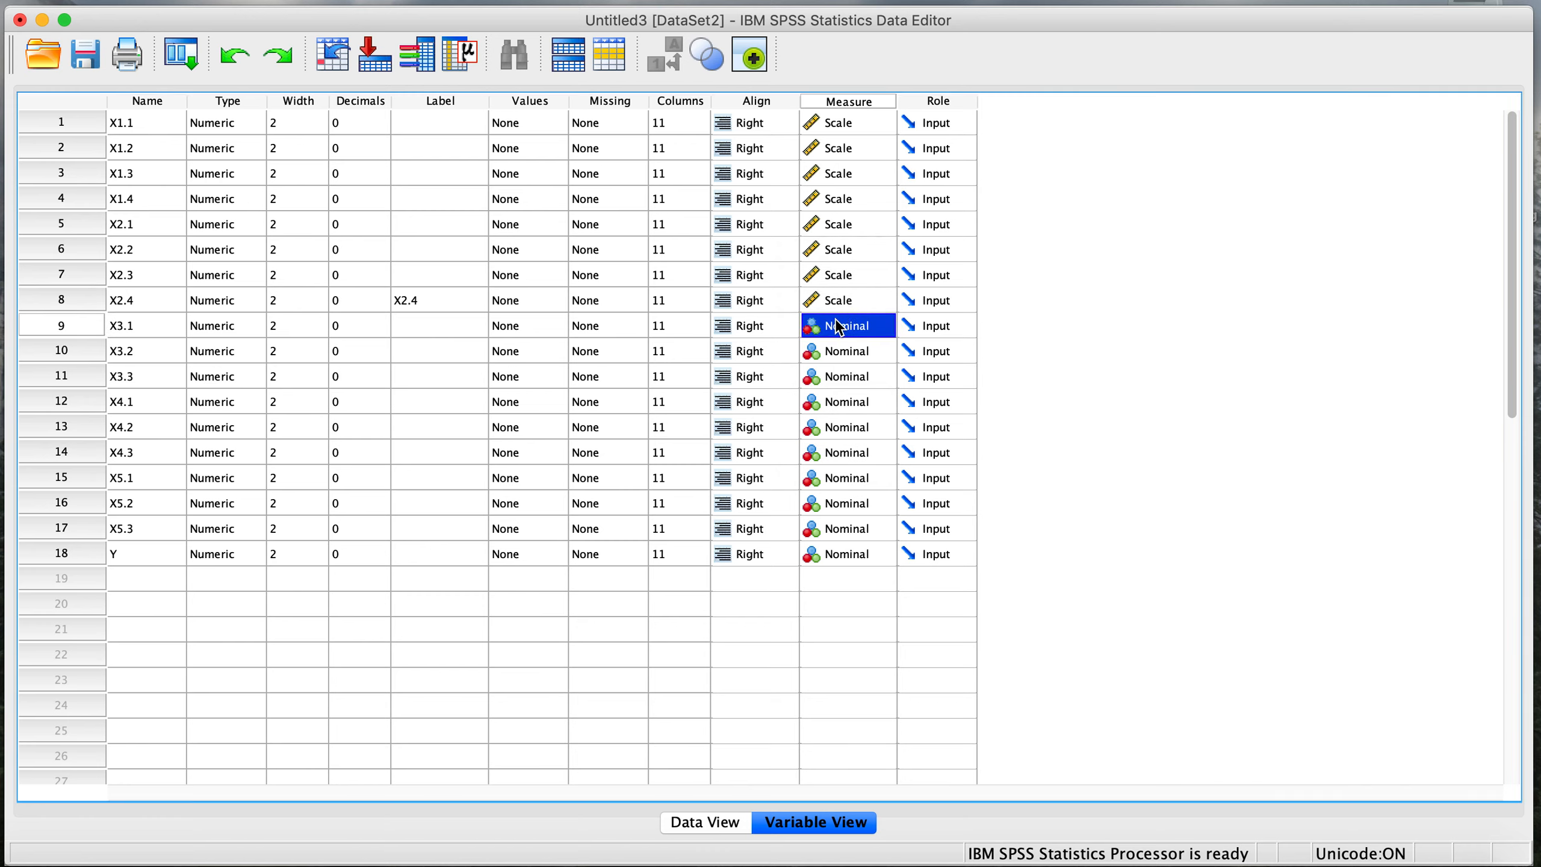
pyautogui.click(841, 347)
pyautogui.click(838, 309)
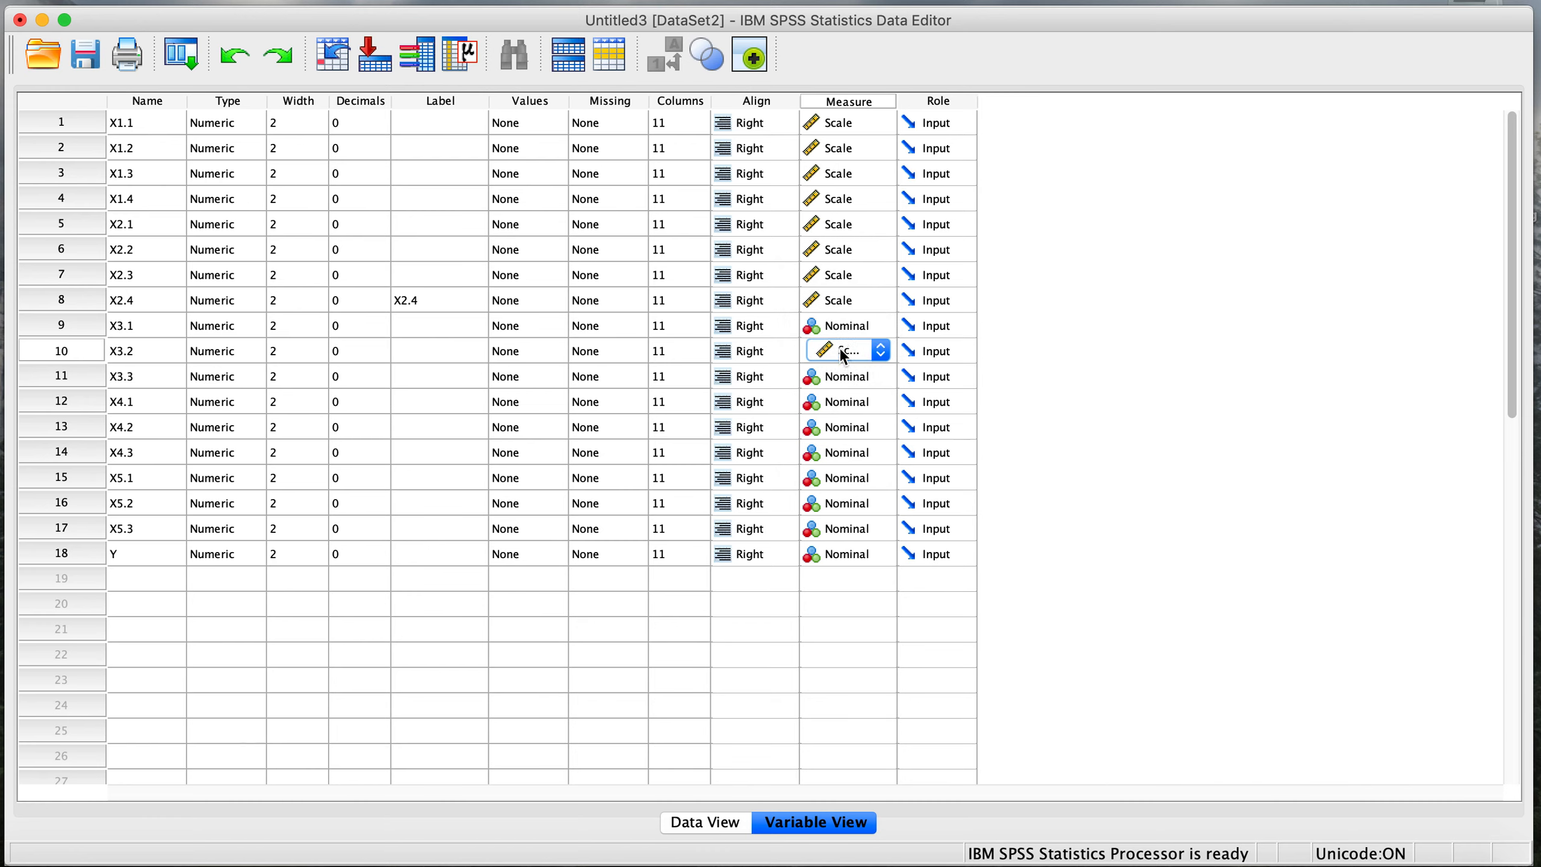
pyautogui.click(845, 326)
pyautogui.click(846, 285)
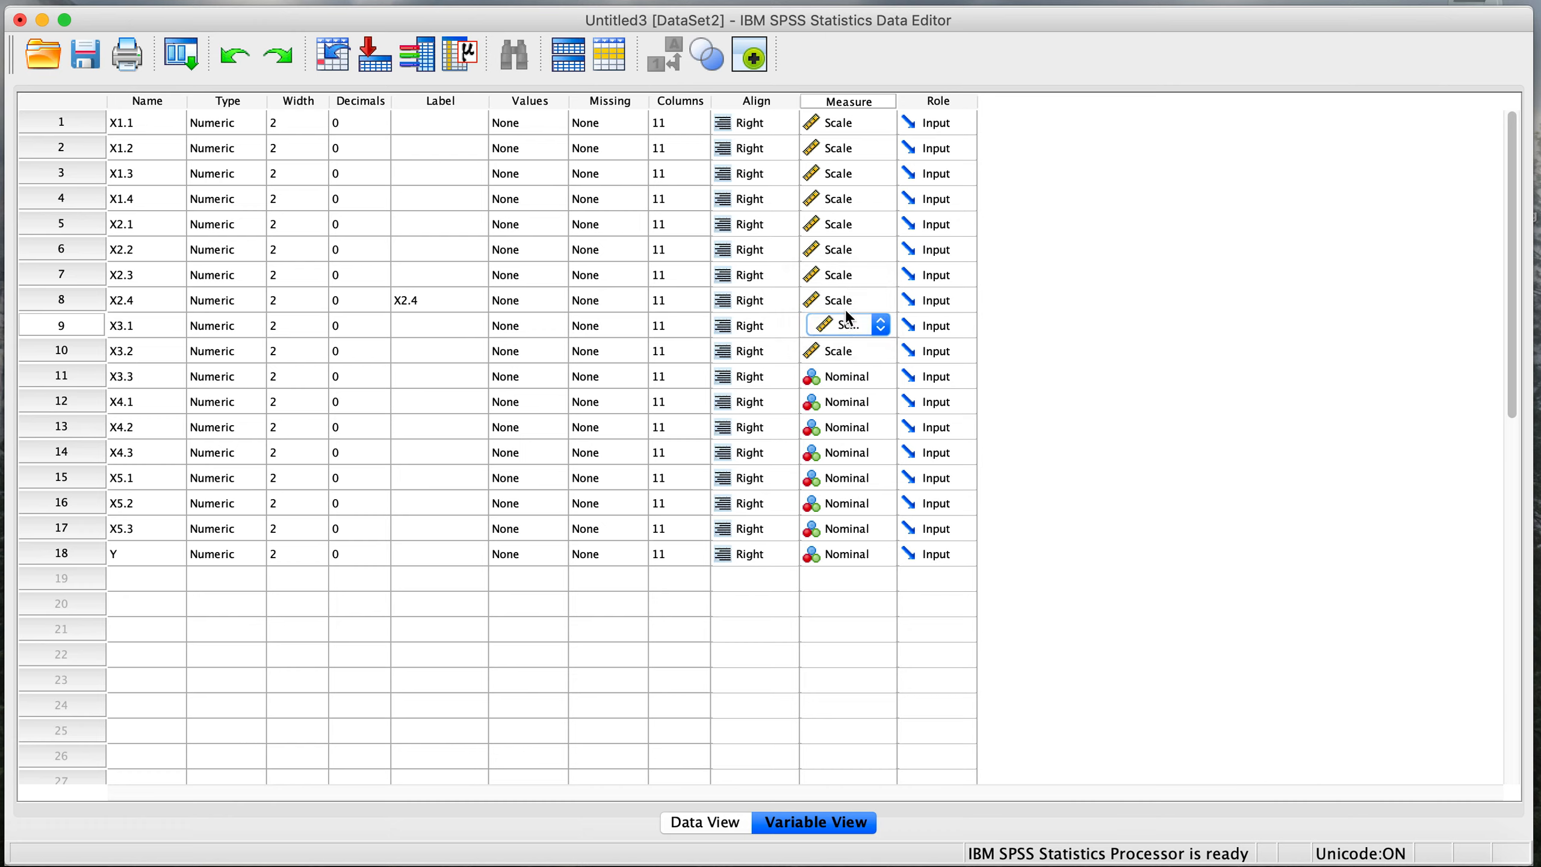
pyautogui.click(845, 376)
pyautogui.click(843, 347)
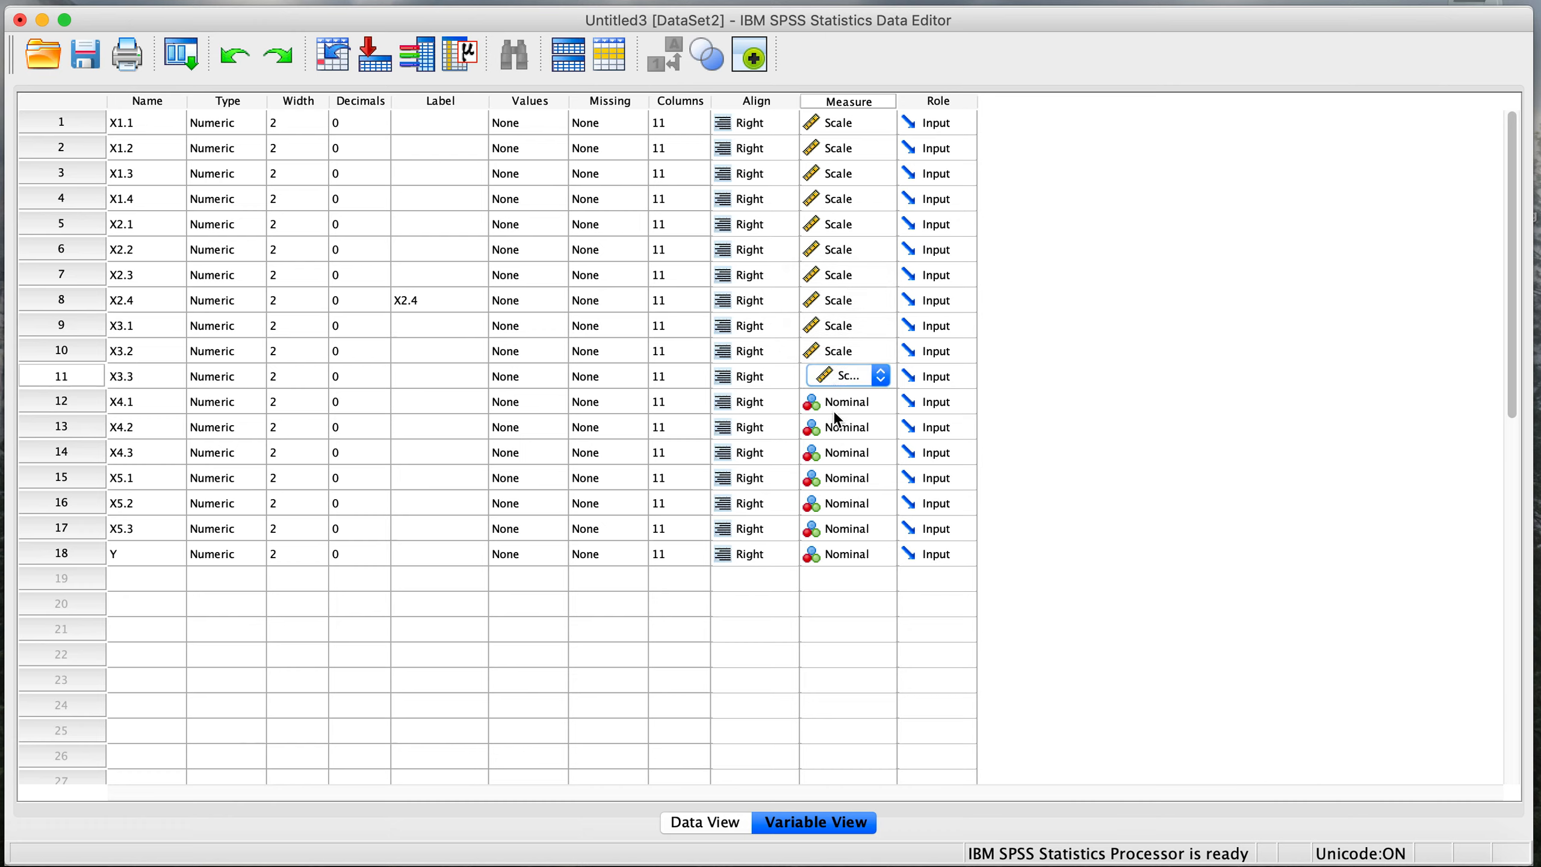
# - Set the measurement level of variables X4.1, X4.2 and X4.3 to Scale
pyautogui.click(836, 406)
pyautogui.click(837, 367)
pyautogui.click(836, 428)
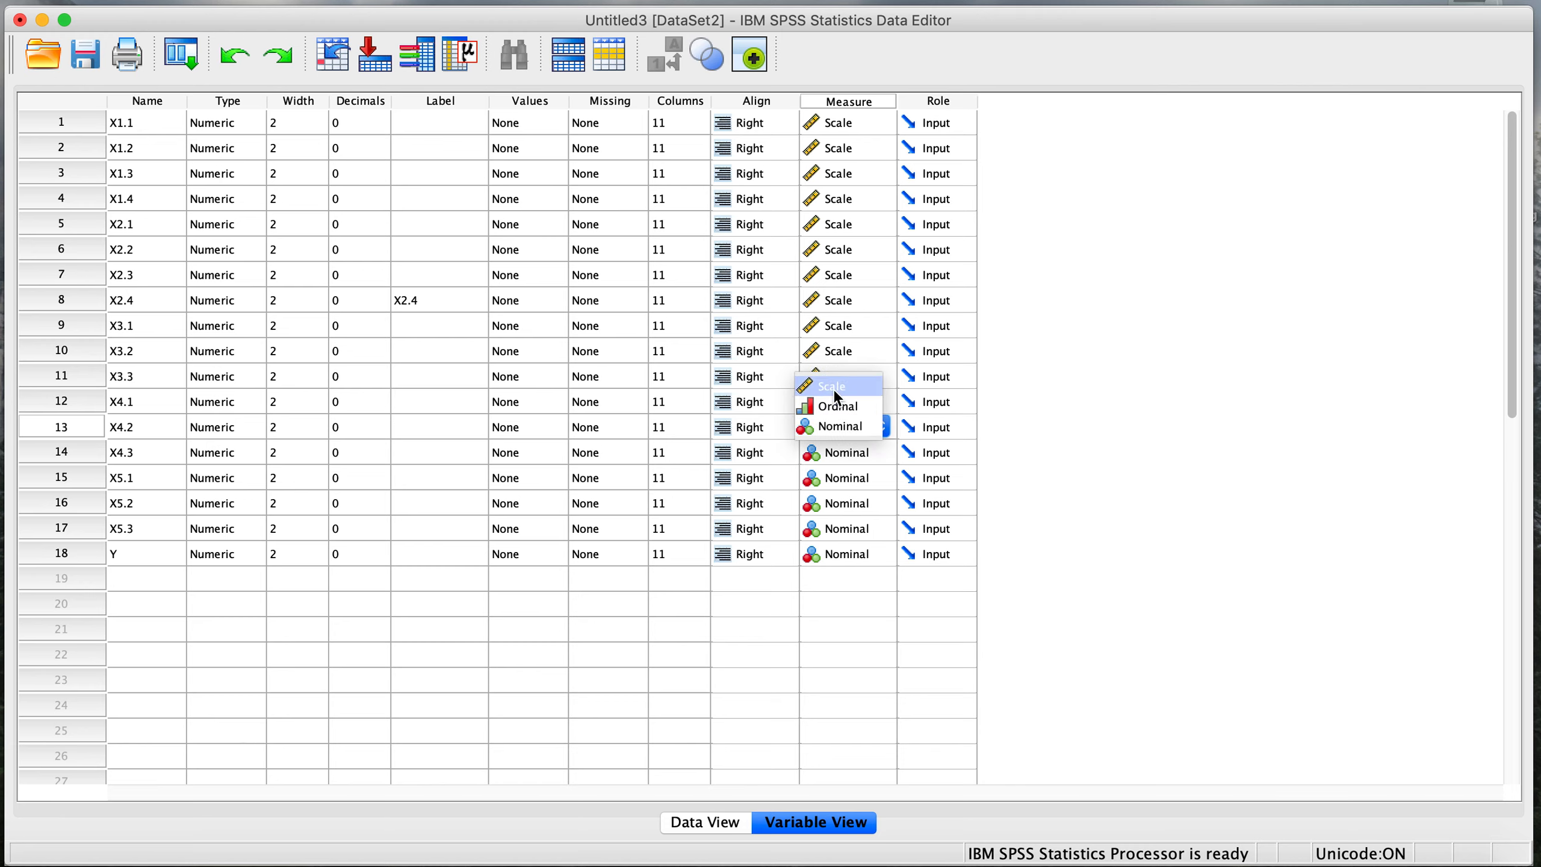
pyautogui.click(837, 386)
pyautogui.click(836, 452)
pyautogui.click(834, 419)
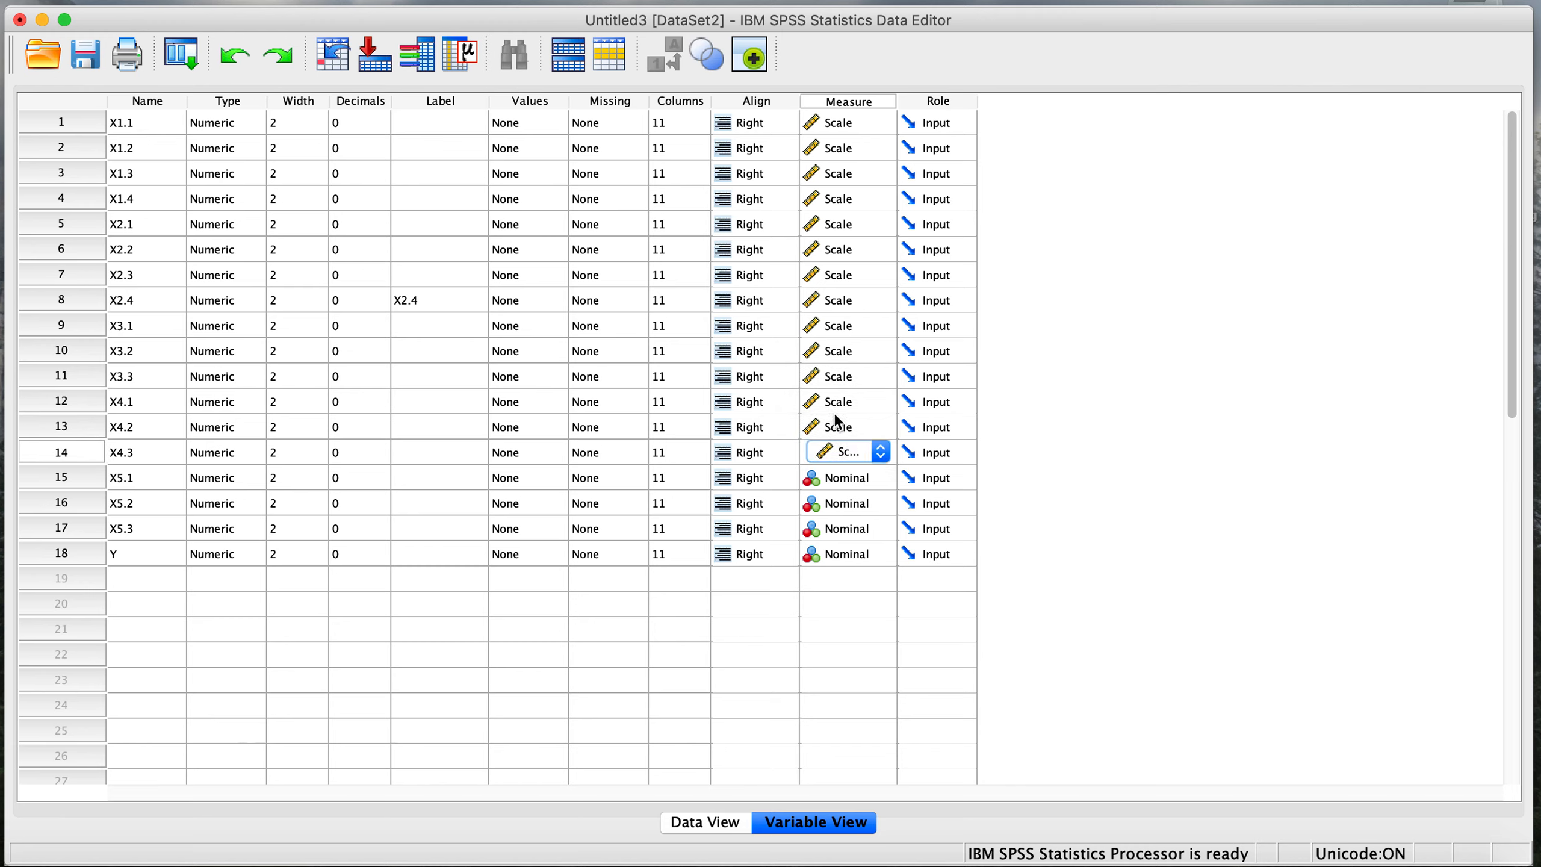
# - Set the measurement level of variables X5.1, X5.2, X5.3 and Y to Scale
pyautogui.click(836, 478)
pyautogui.click(838, 436)
pyautogui.click(836, 503)
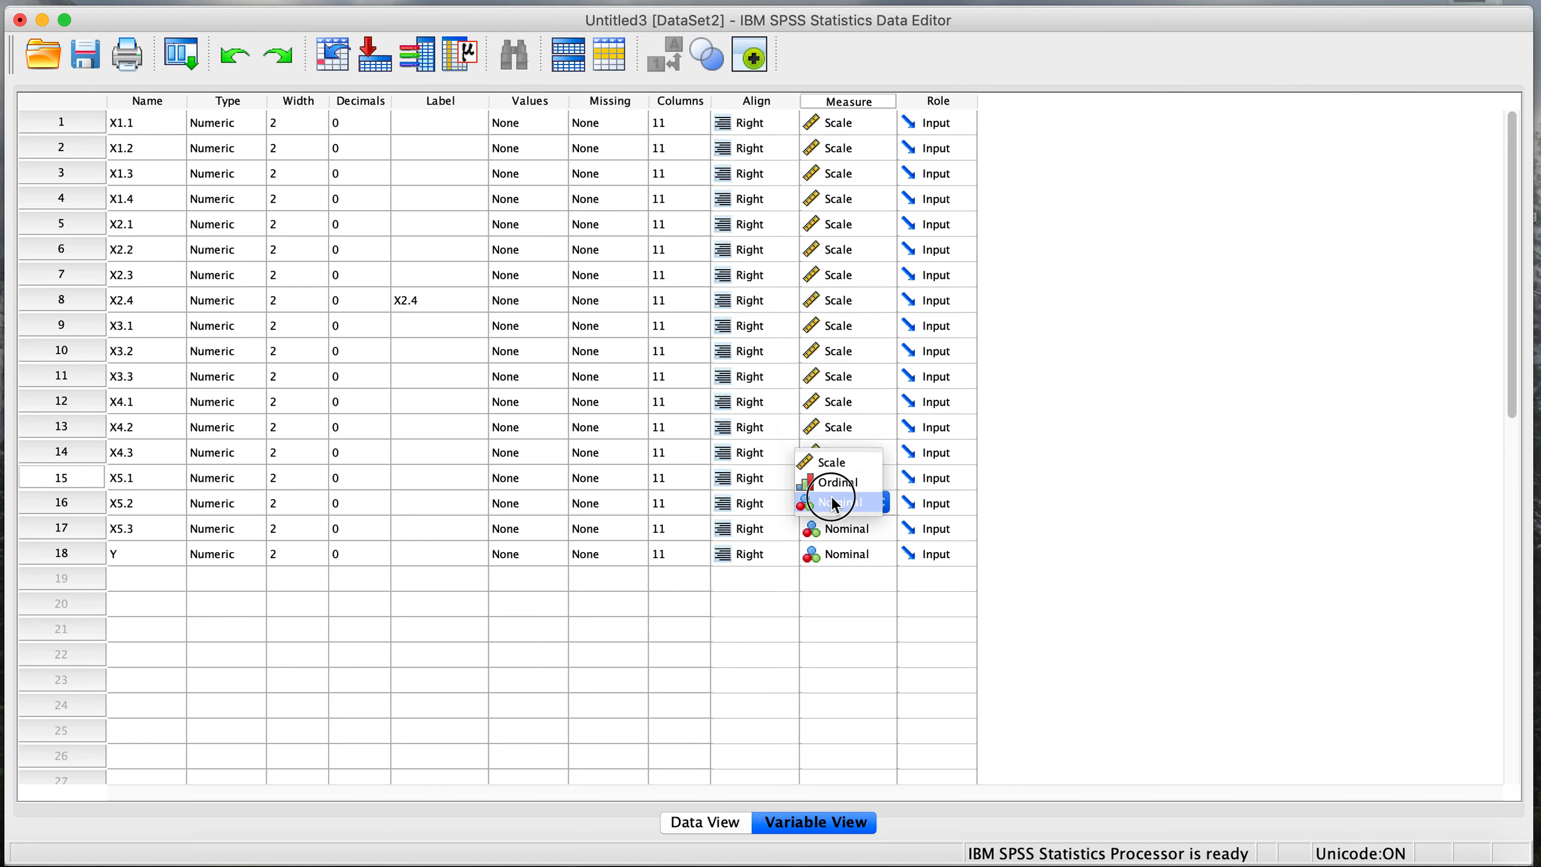
pyautogui.click(836, 463)
pyautogui.click(836, 528)
pyautogui.click(832, 488)
pyautogui.click(840, 554)
pyautogui.click(831, 513)
# - Give the first two variables the labels X1.1 and X1.2, matching their variable names
pyautogui.click(143, 123)
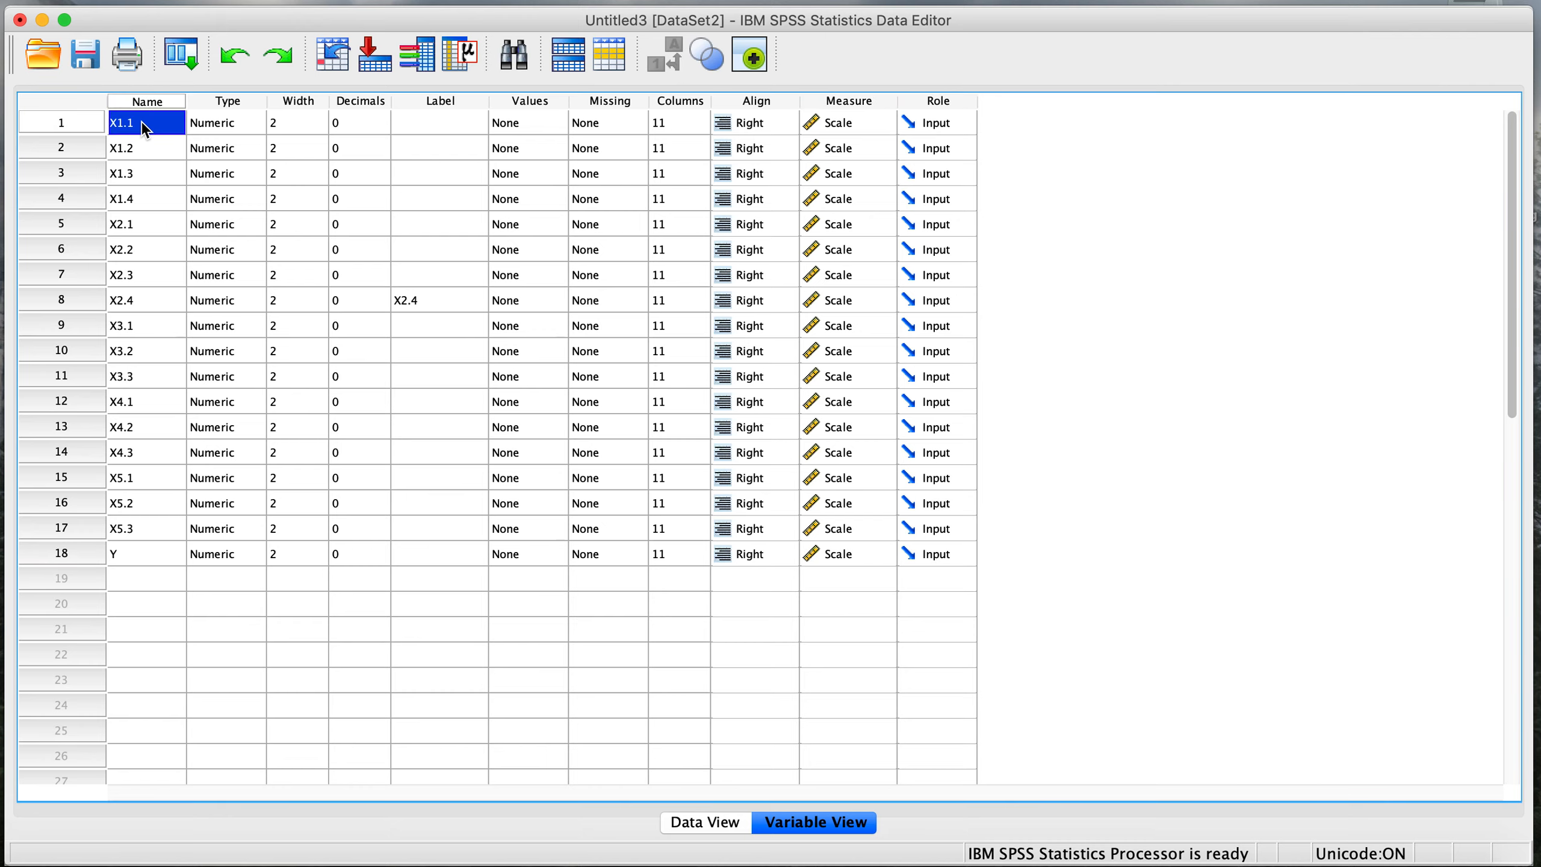
pyautogui.click(428, 123)
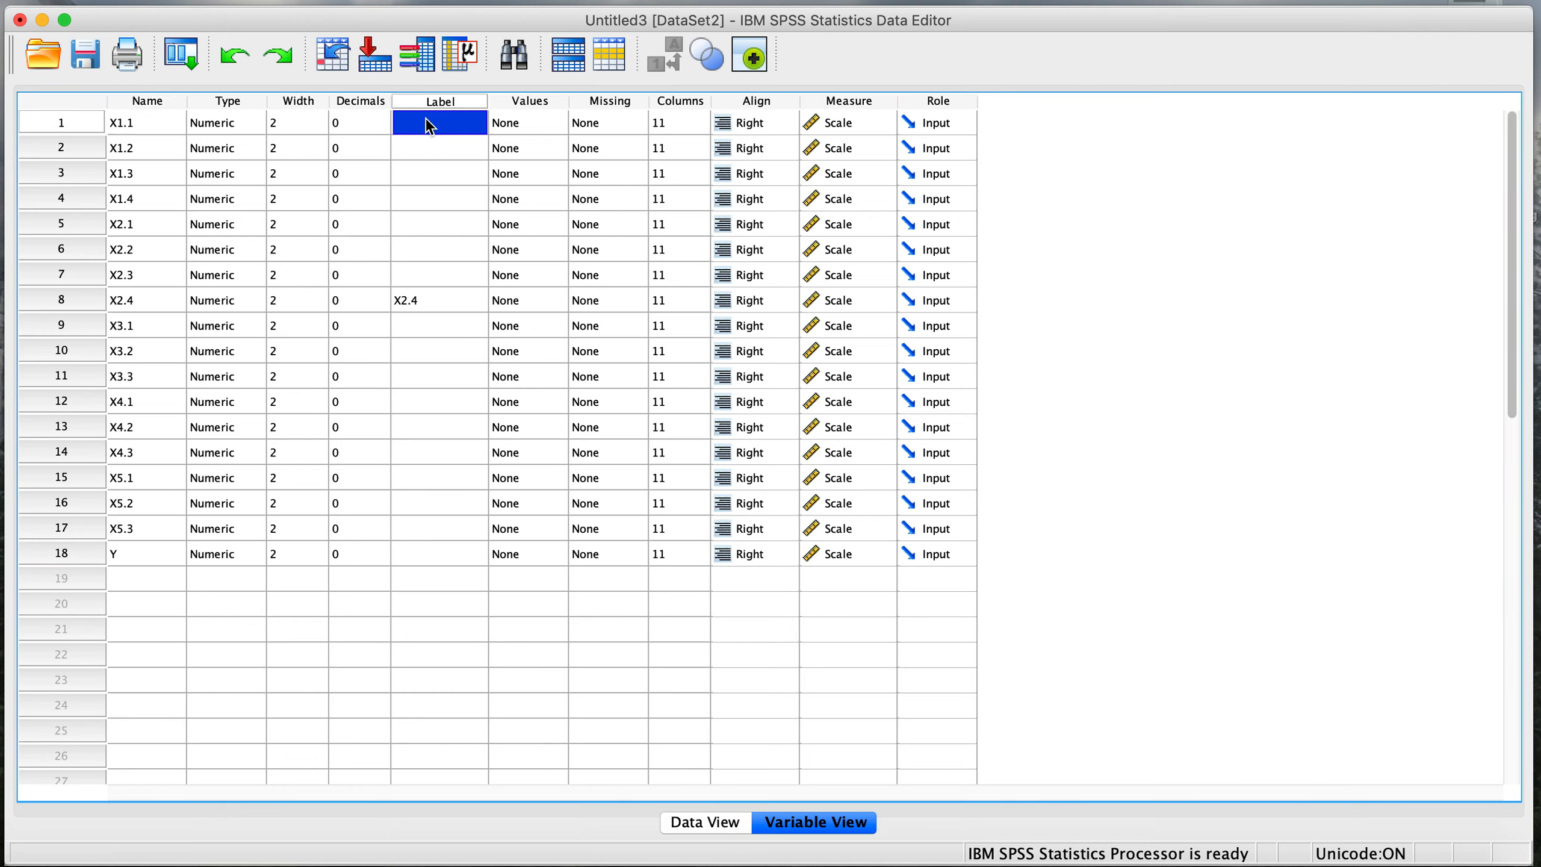
pyautogui.write('X1.1')
pyautogui.click(144, 151)
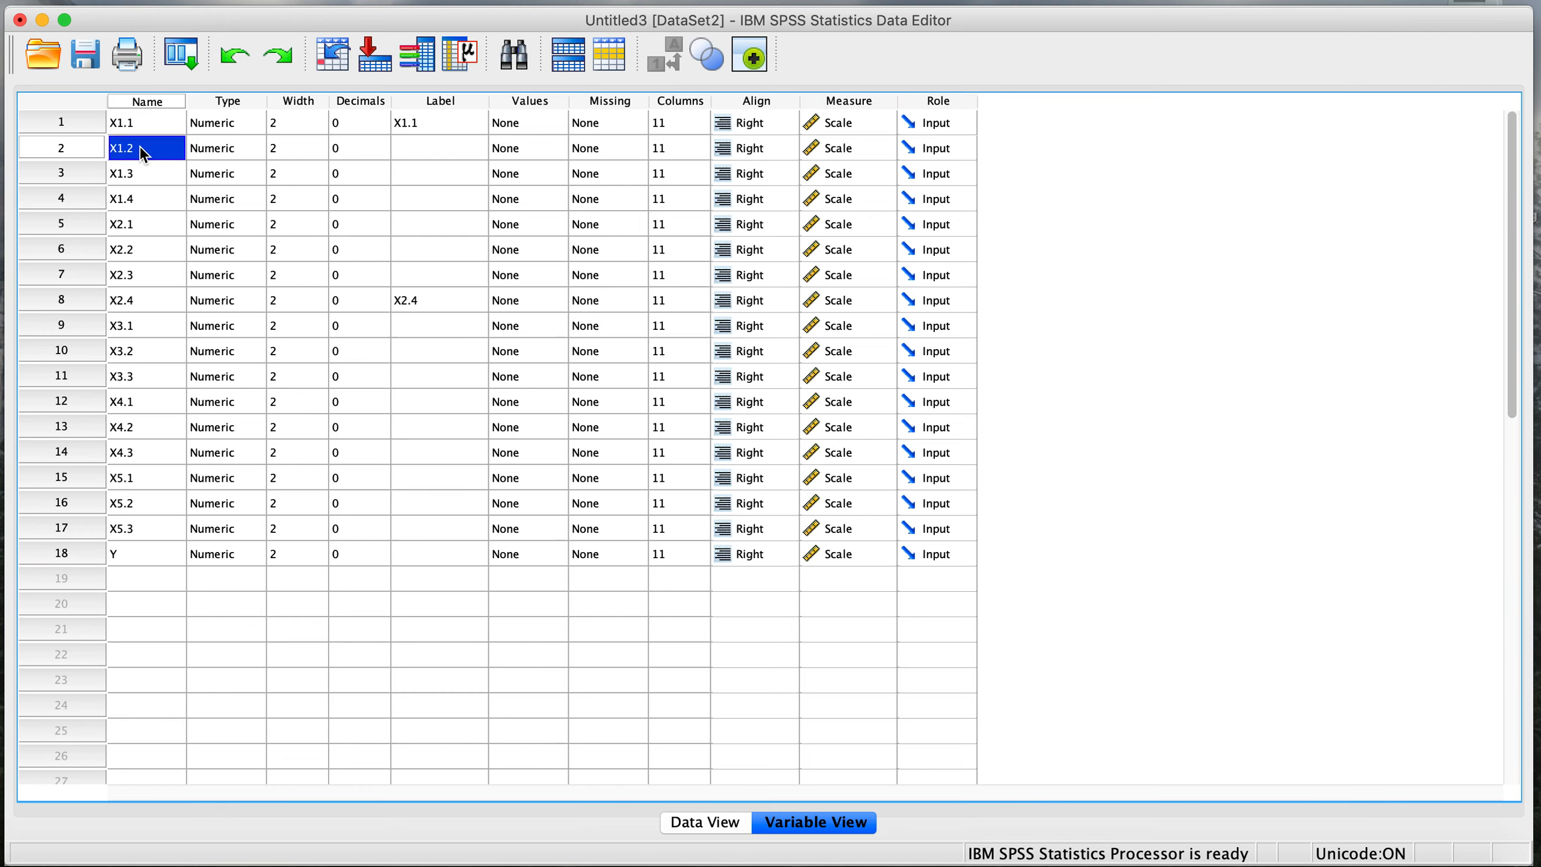
pyautogui.click(440, 148)
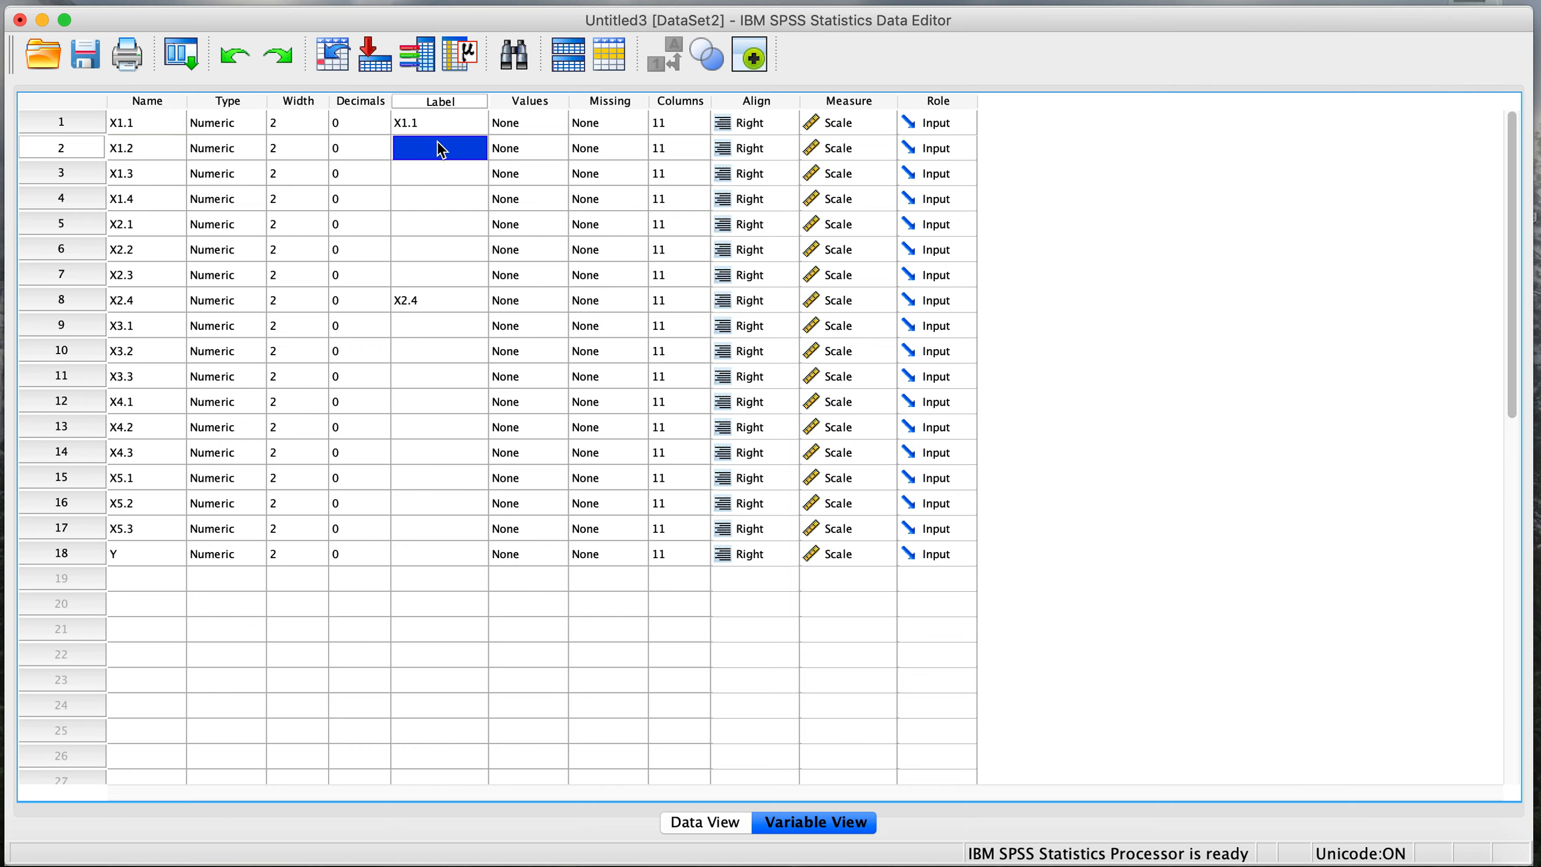
pyautogui.write('X1.2')
# - Give the third and fourth variables the labels X1.3 and X1.4, matching their variable names
pyautogui.click(128, 173)
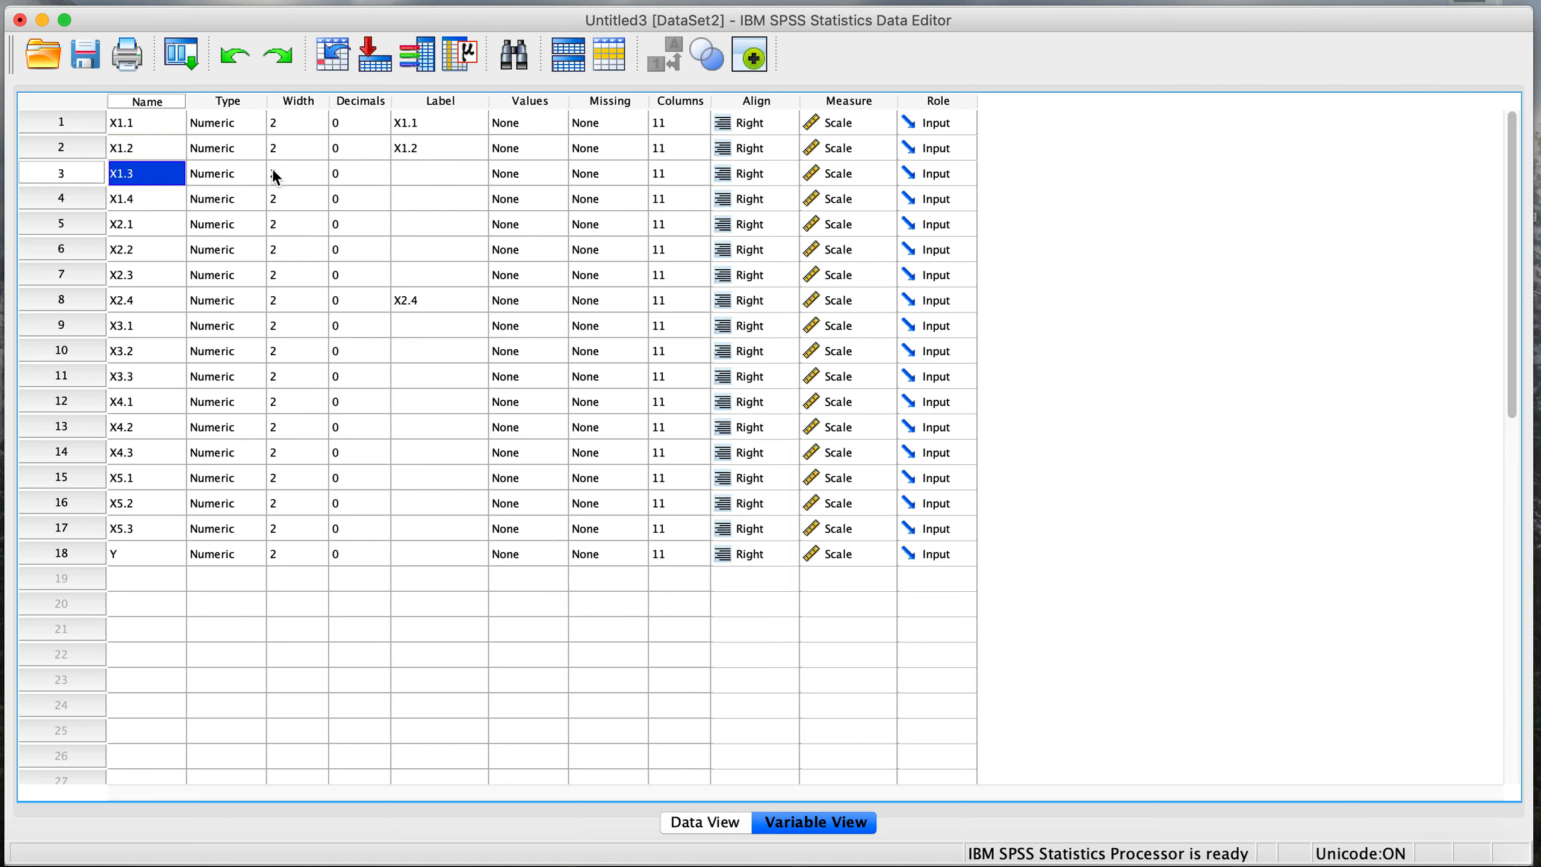
pyautogui.click(405, 175)
pyautogui.write('X1.3')
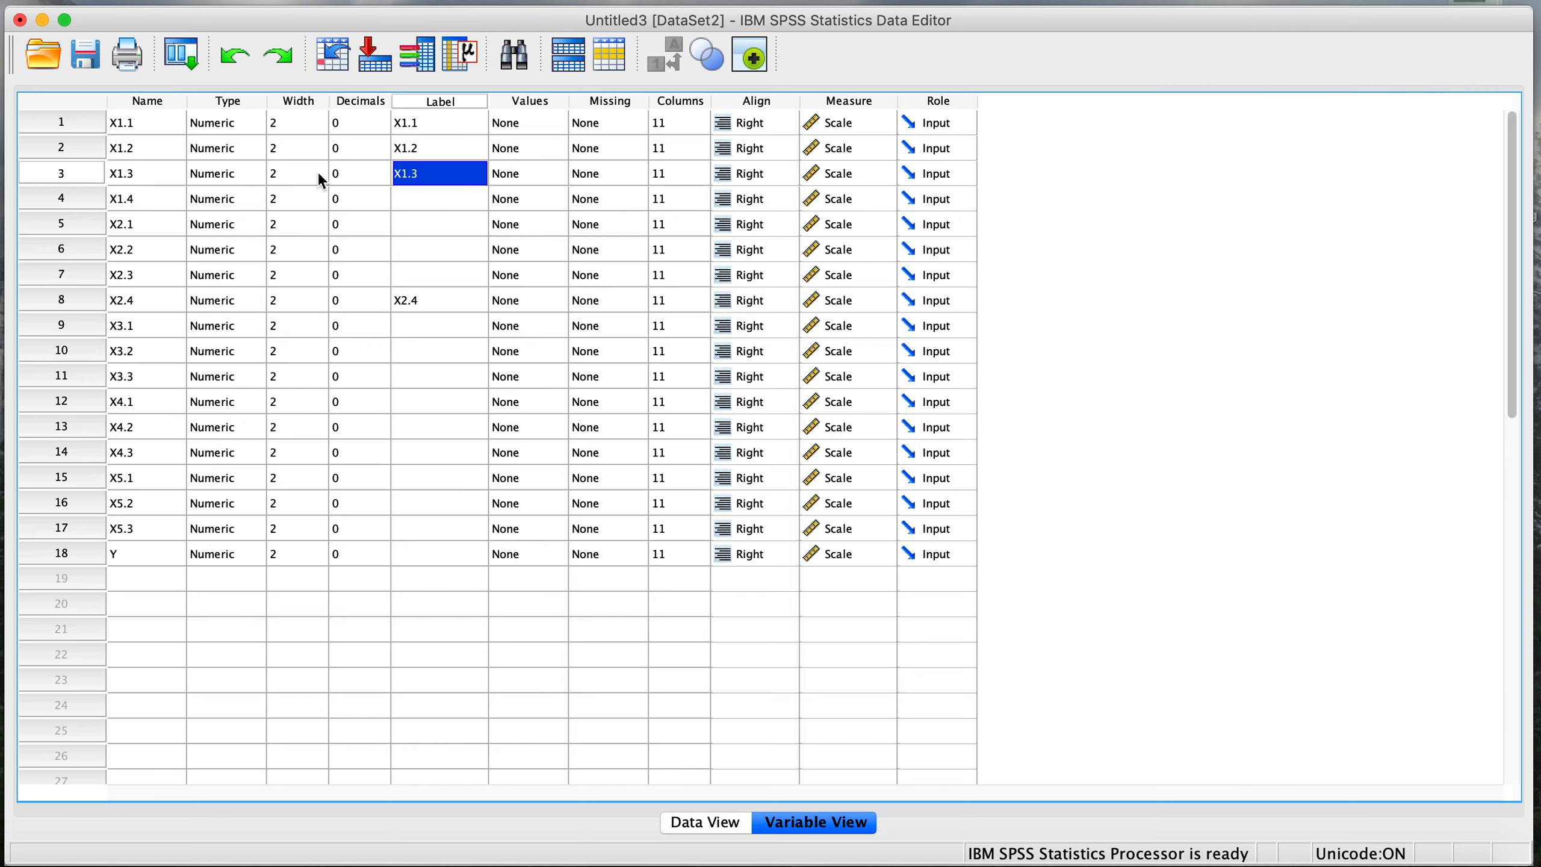
pyautogui.click(128, 200)
pyautogui.press('super+c')
pyautogui.click(397, 196)
pyautogui.press('super+v')
# - Copy the variable names X2.1, X2.2 and X2.3 into the labels of the same variables
pyautogui.click(133, 229)
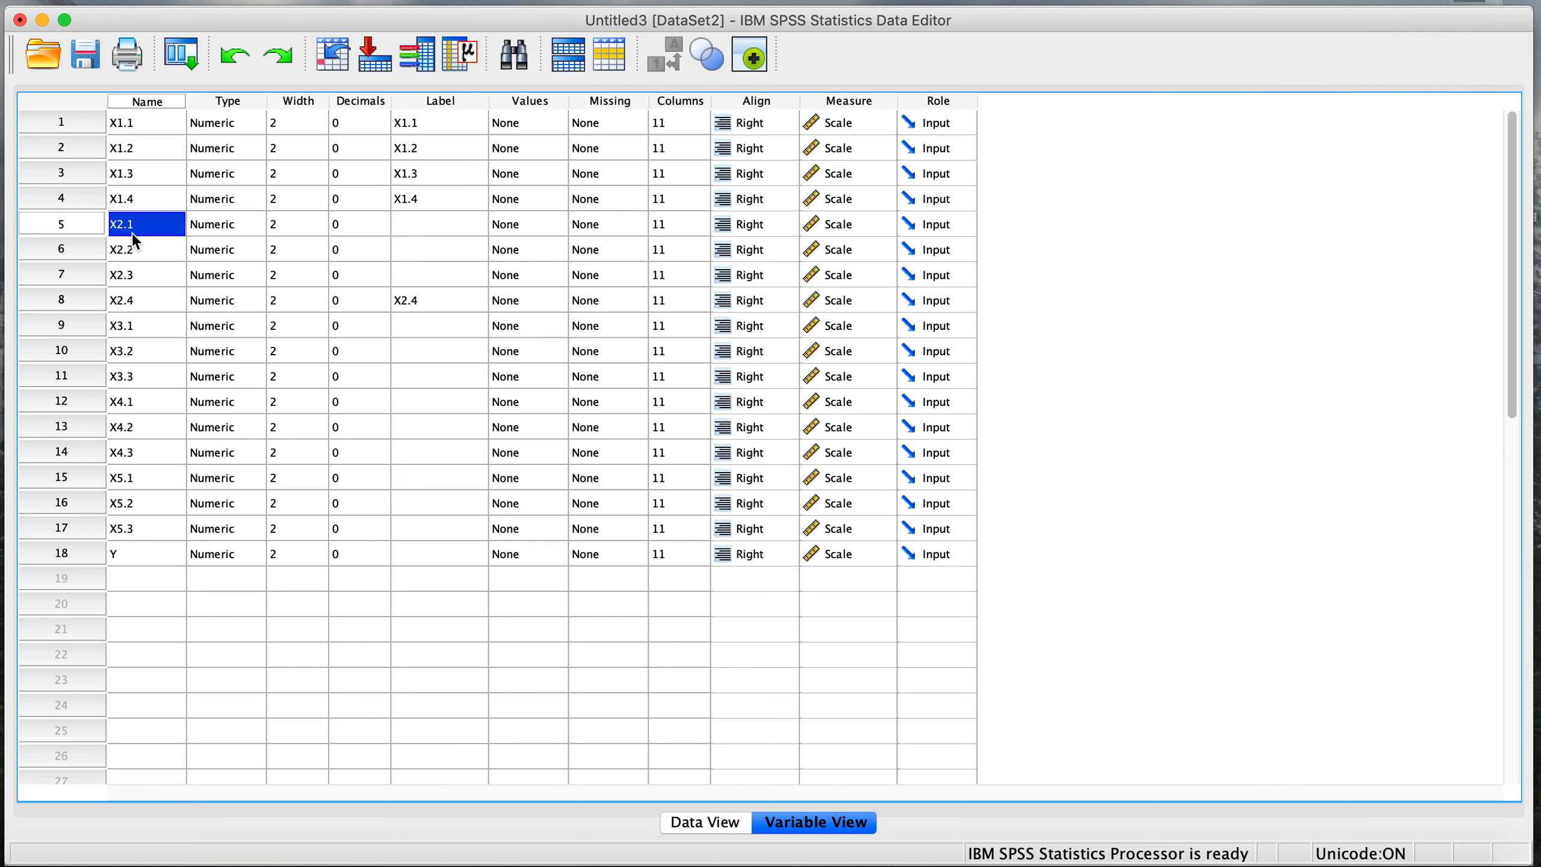
pyautogui.click(451, 233)
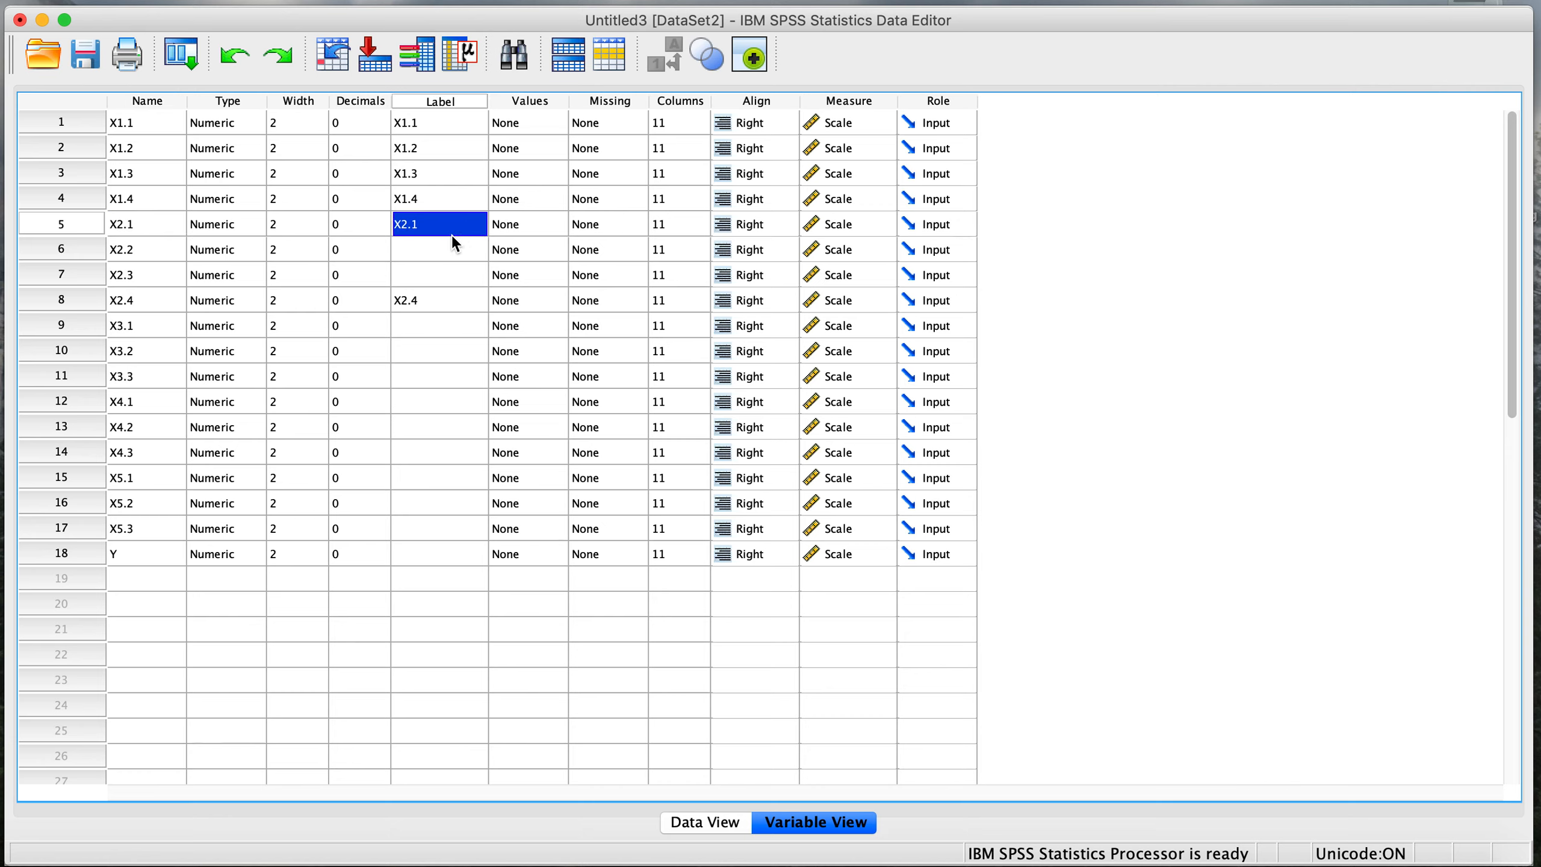
pyautogui.click(142, 247)
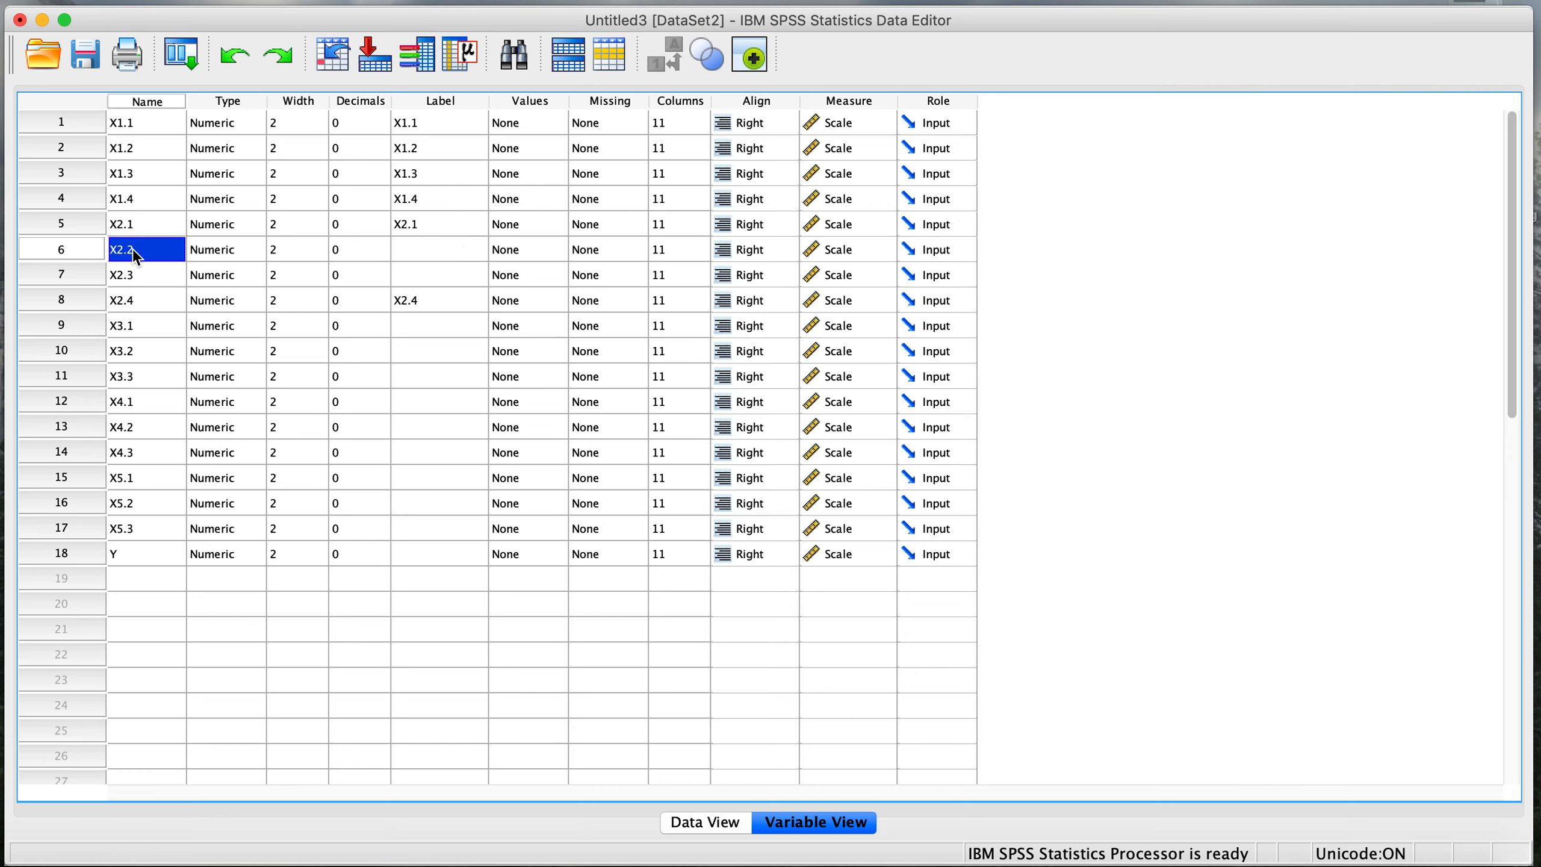
pyautogui.click(431, 254)
pyautogui.press('super+v')
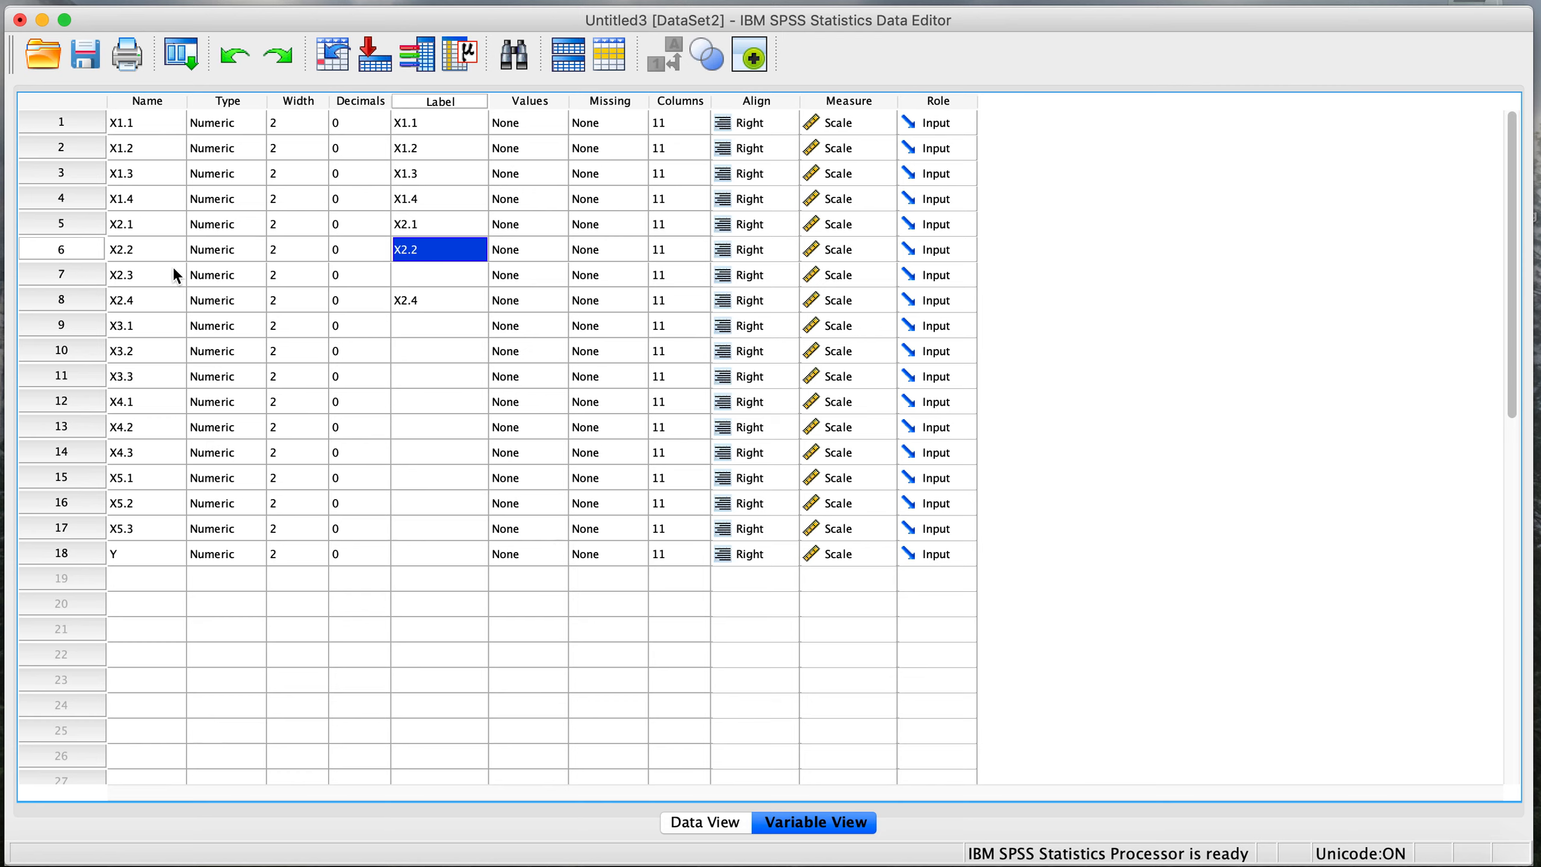
pyautogui.click(117, 276)
pyautogui.click(448, 275)
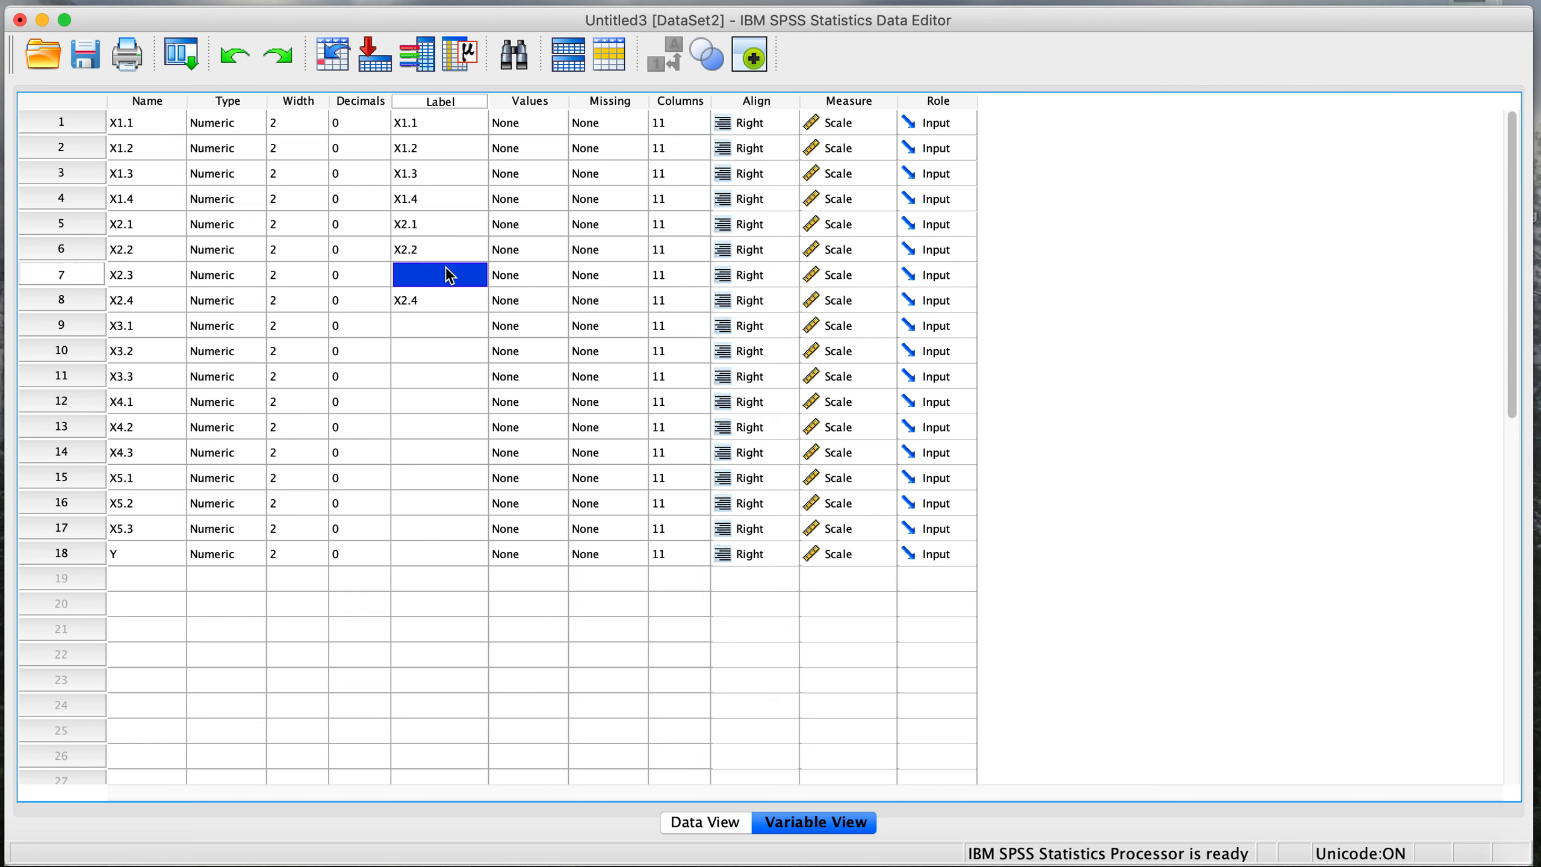
# - Copy the variable names X3.1, X3.2 and X3.3 into the labels of the same variables
pyautogui.click(133, 330)
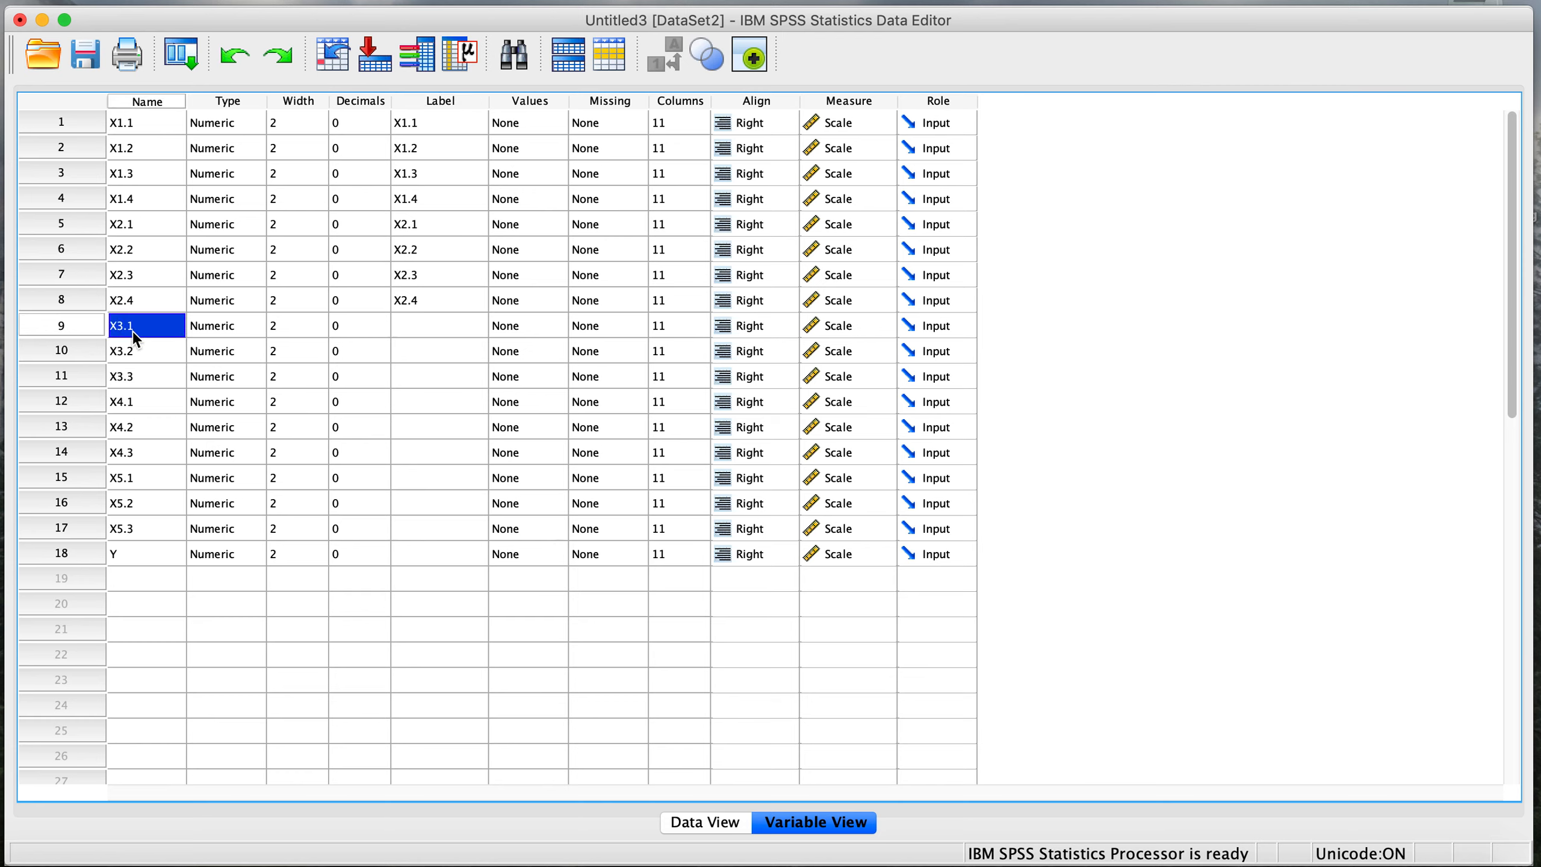
pyautogui.click(417, 311)
pyautogui.click(417, 321)
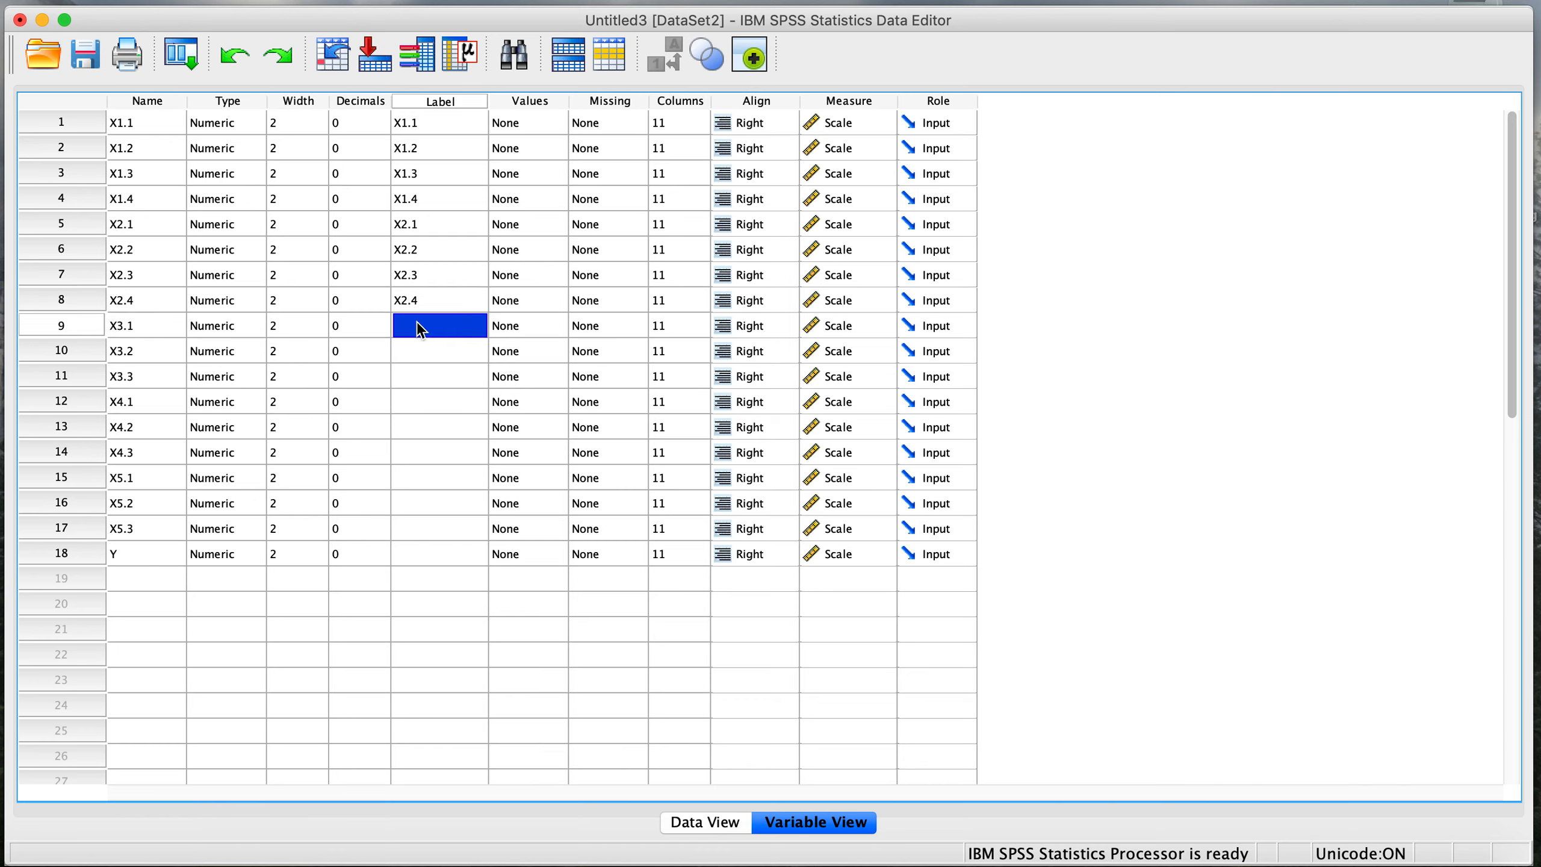
pyautogui.click(140, 352)
pyautogui.hotkey('ctrl', 'c')
pyautogui.click(412, 350)
pyautogui.hotkey('ctrl', 'v')
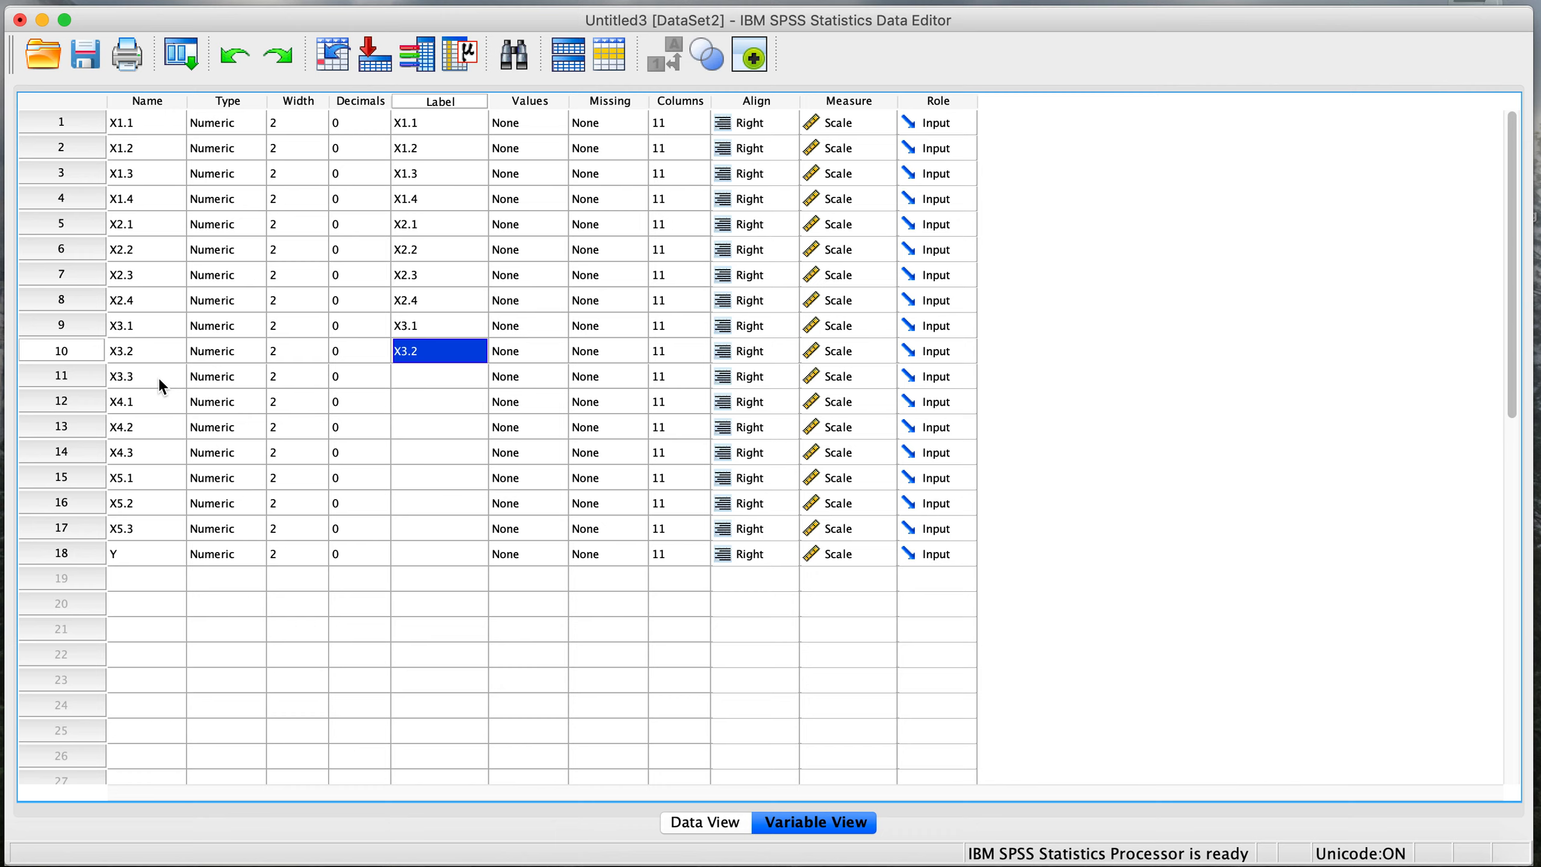
pyautogui.click(162, 375)
pyautogui.click(441, 382)
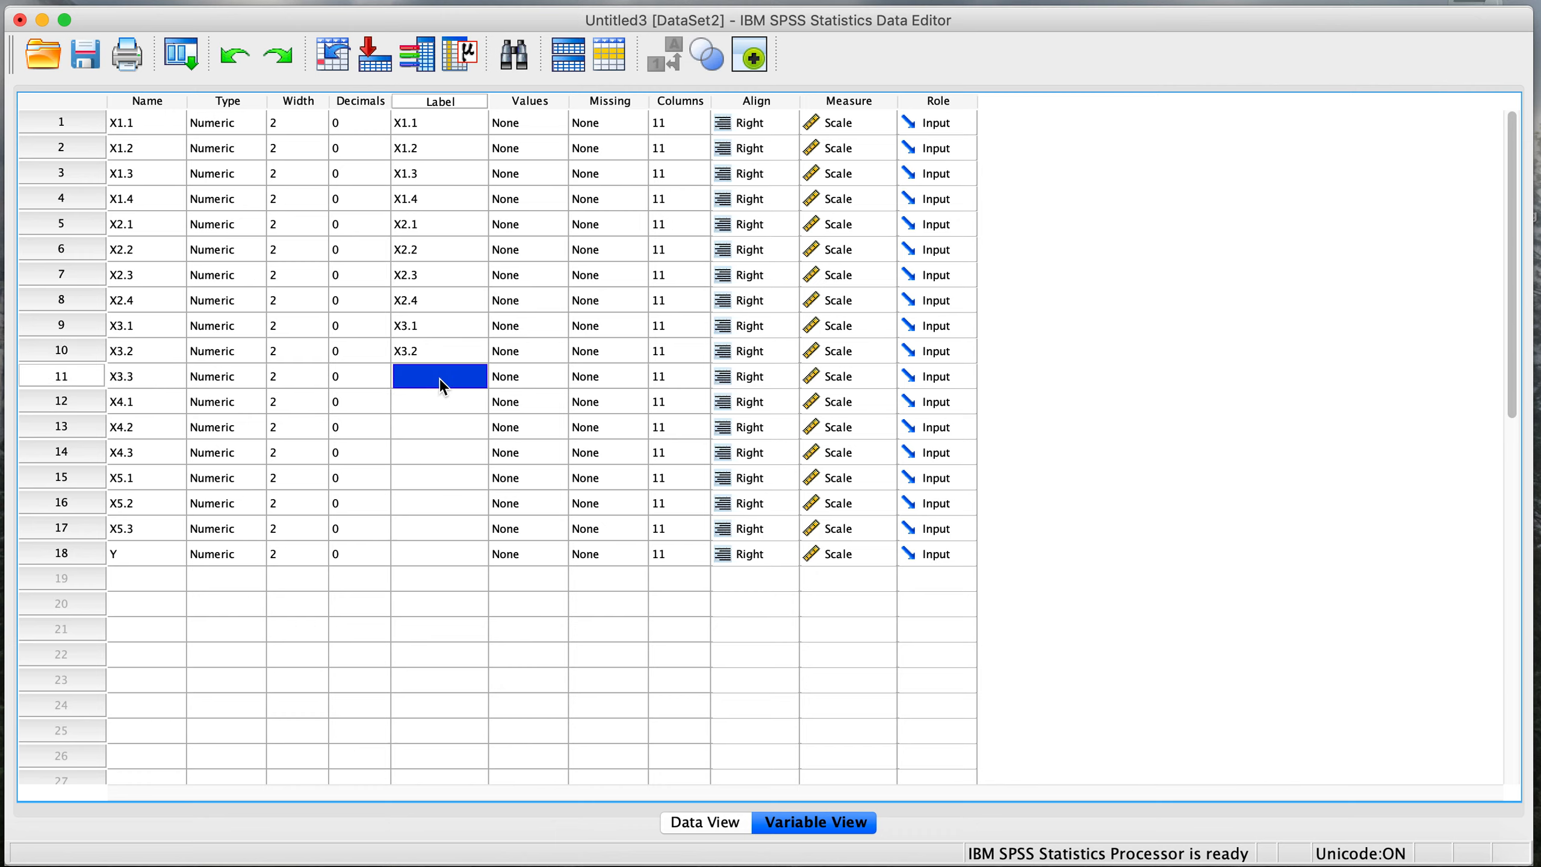
pyautogui.hotkey('ctrl', 'v')
# - Copy the variable names X4.1, X4.2 and X4.3 into the labels of the same variables
pyautogui.click(164, 402)
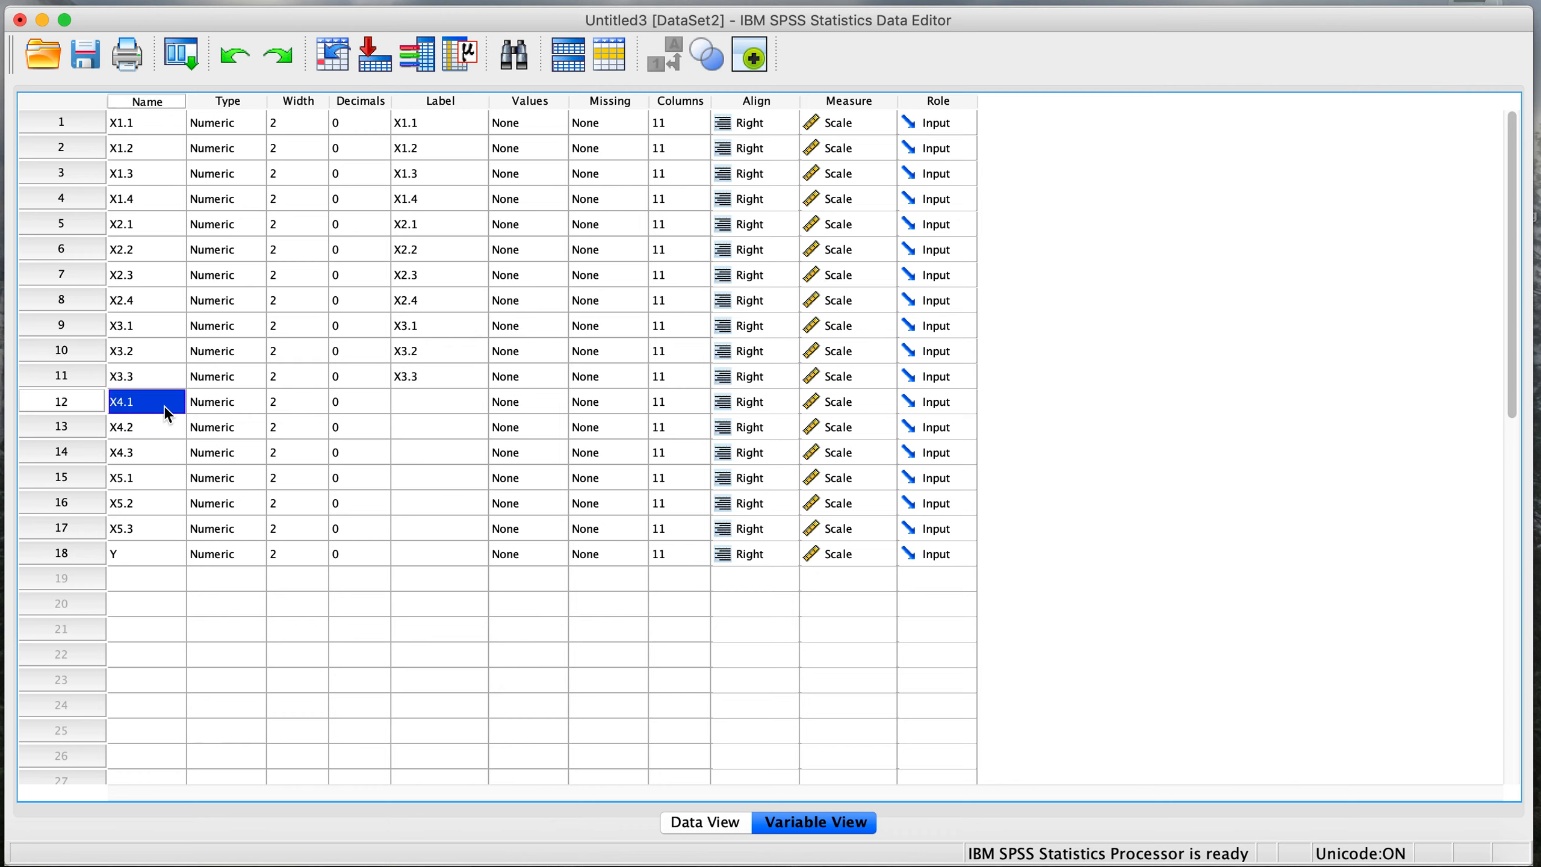
pyautogui.click(442, 402)
pyautogui.hotkey('ctrl', 'v')
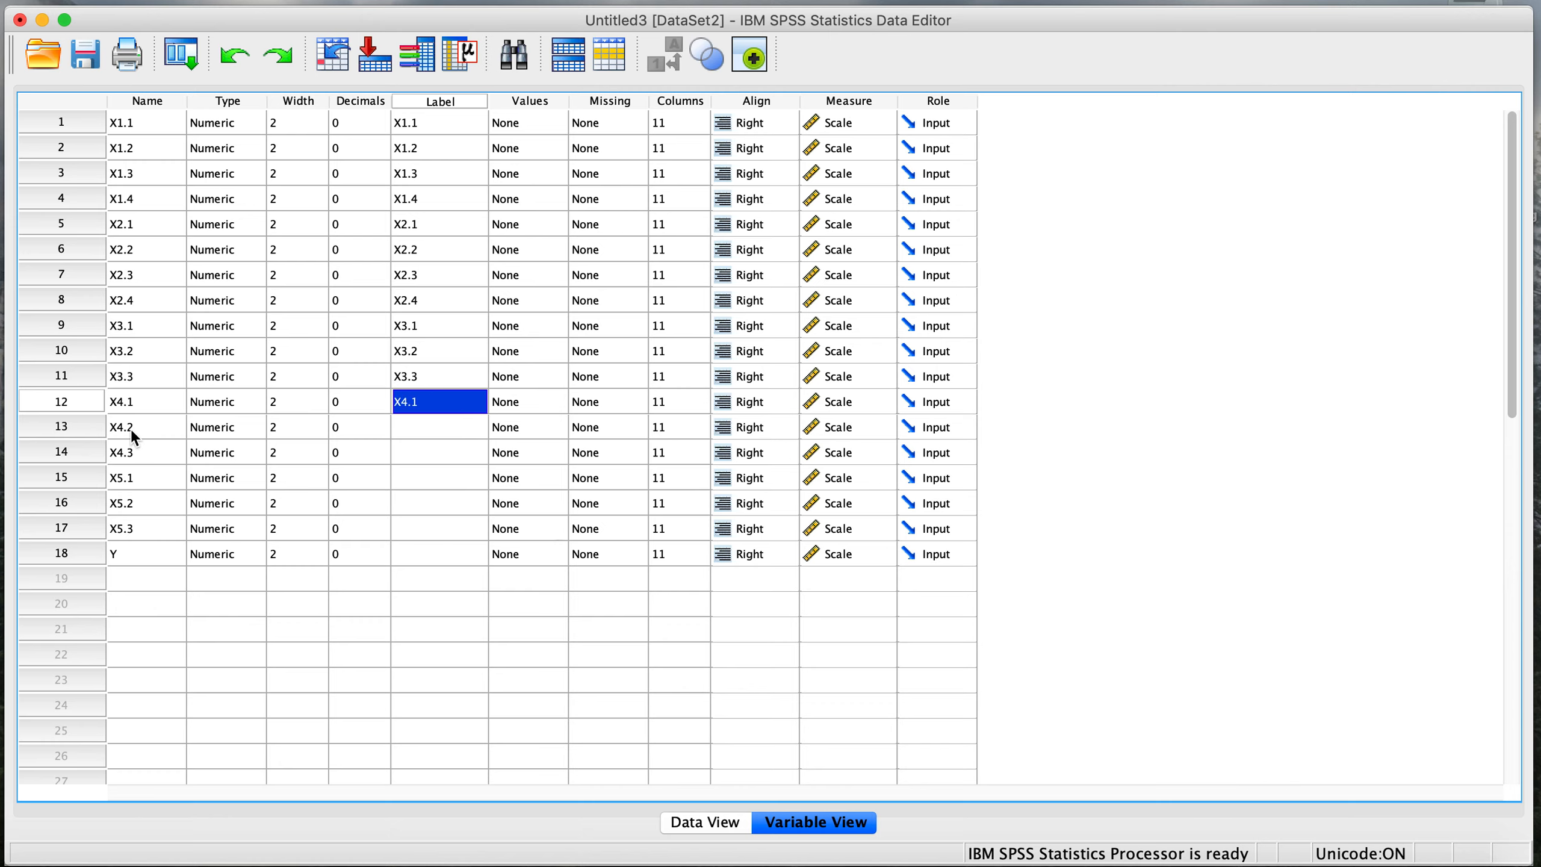
pyautogui.click(132, 428)
pyautogui.click(420, 429)
pyautogui.hotkey('ctrl', 'v')
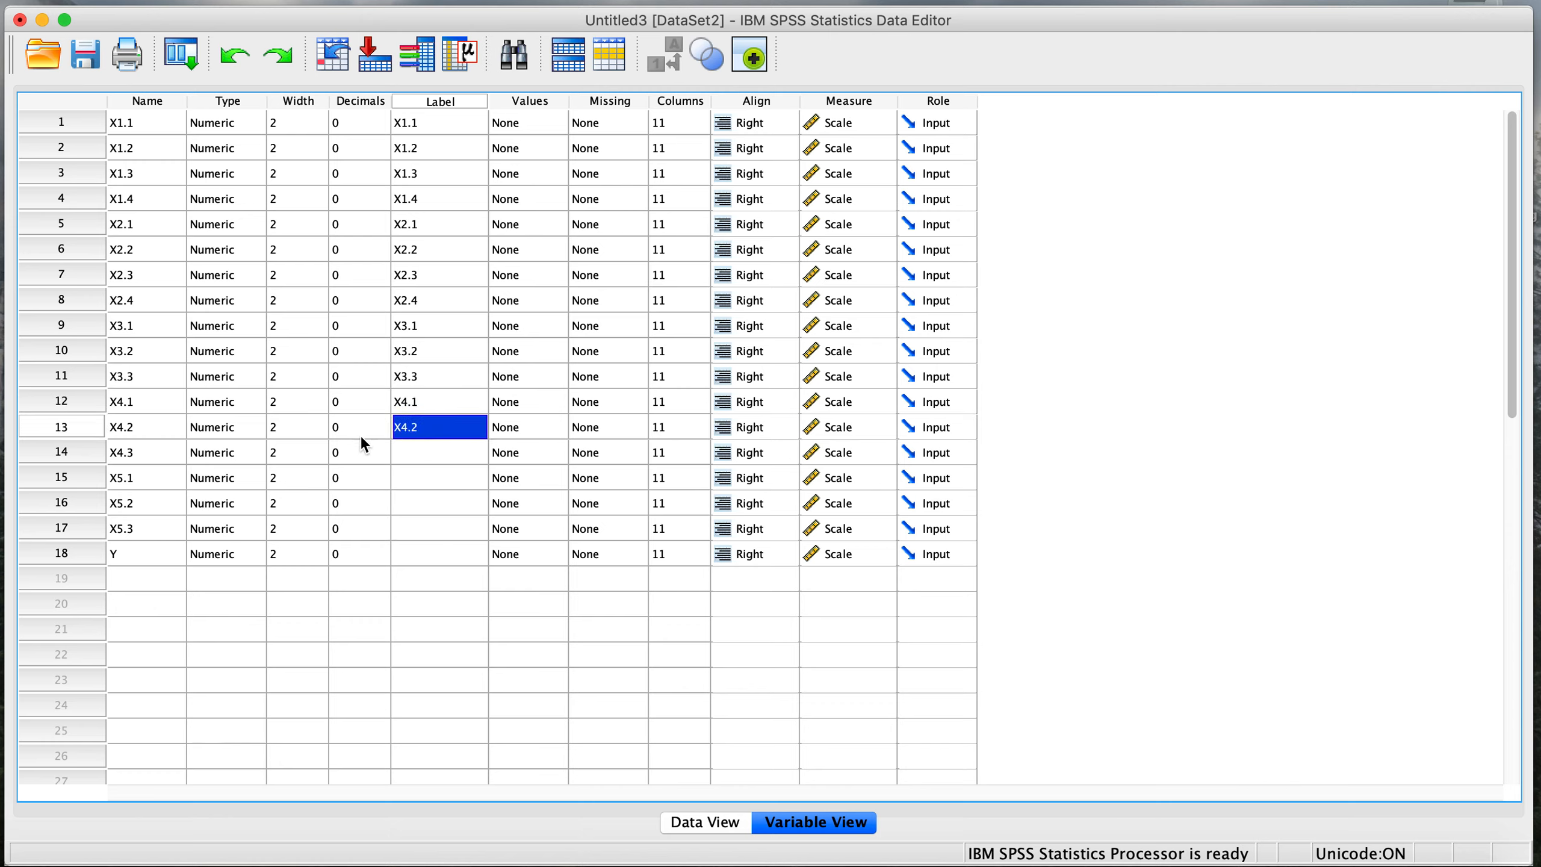
pyautogui.click(143, 454)
pyautogui.click(427, 454)
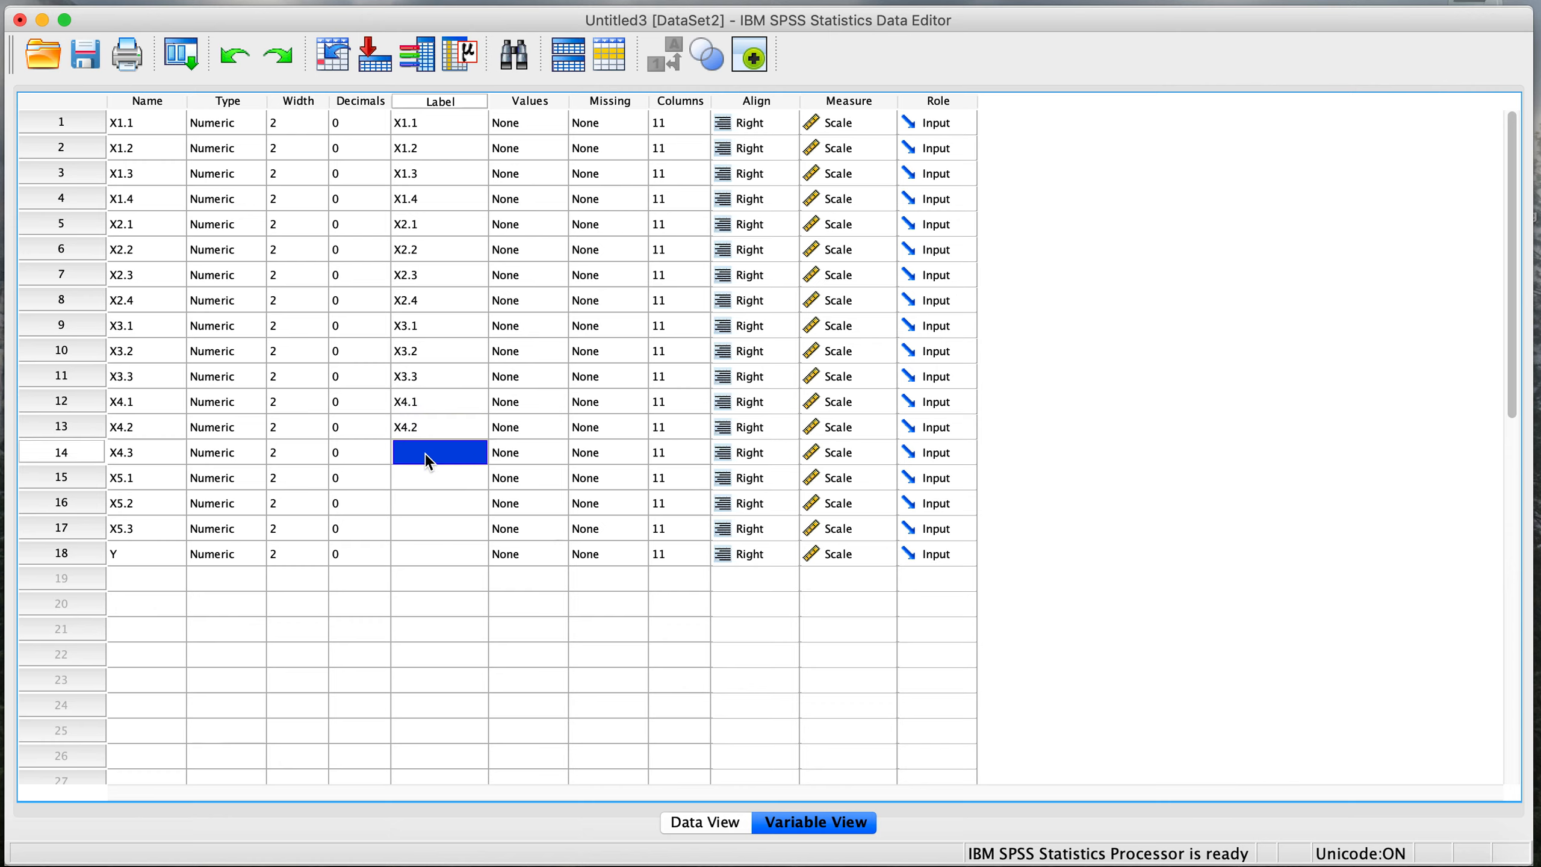
pyautogui.hotkey('ctrl', 'v')
# - Copy the variable names X5.1, X5.2 and X5.3 into the labels of the same variables
pyautogui.click(129, 477)
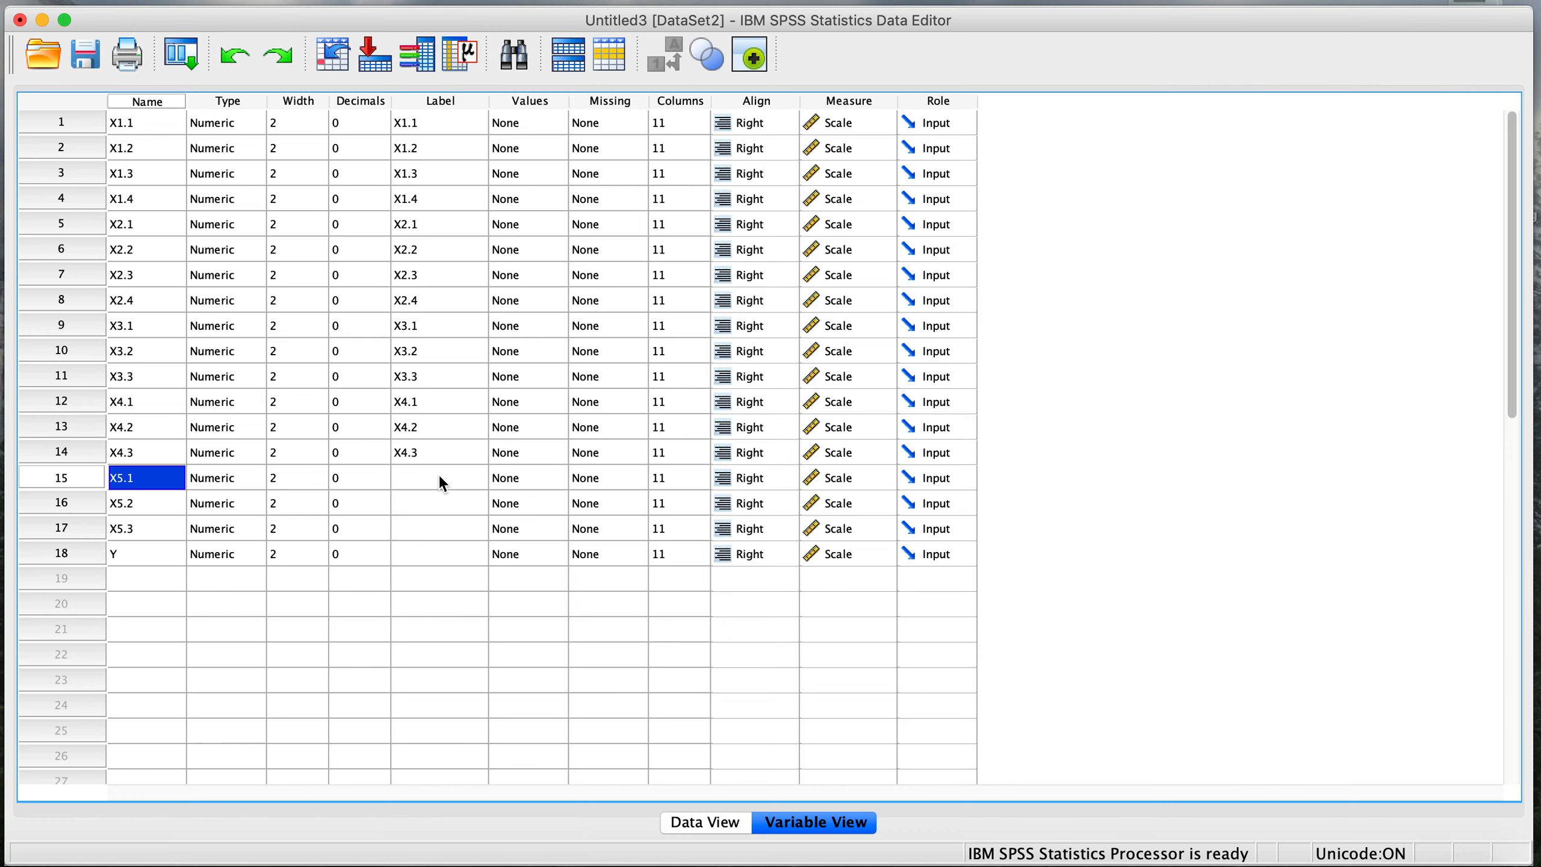
pyautogui.click(437, 477)
pyautogui.hotkey('ctrl', 'v')
pyautogui.click(140, 493)
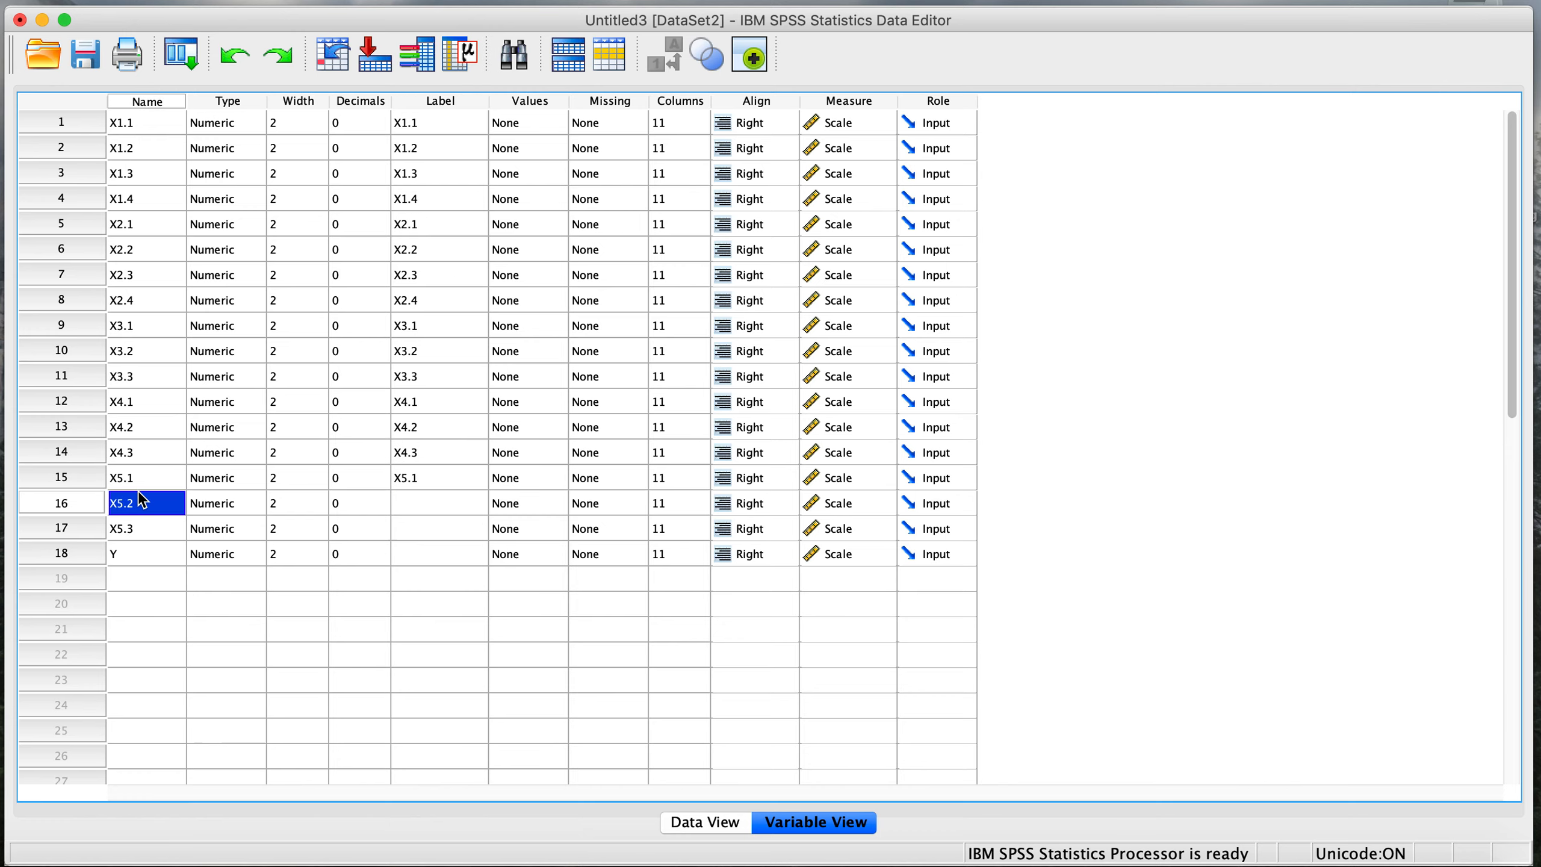
pyautogui.click(423, 503)
pyautogui.hotkey('ctrl', 'v')
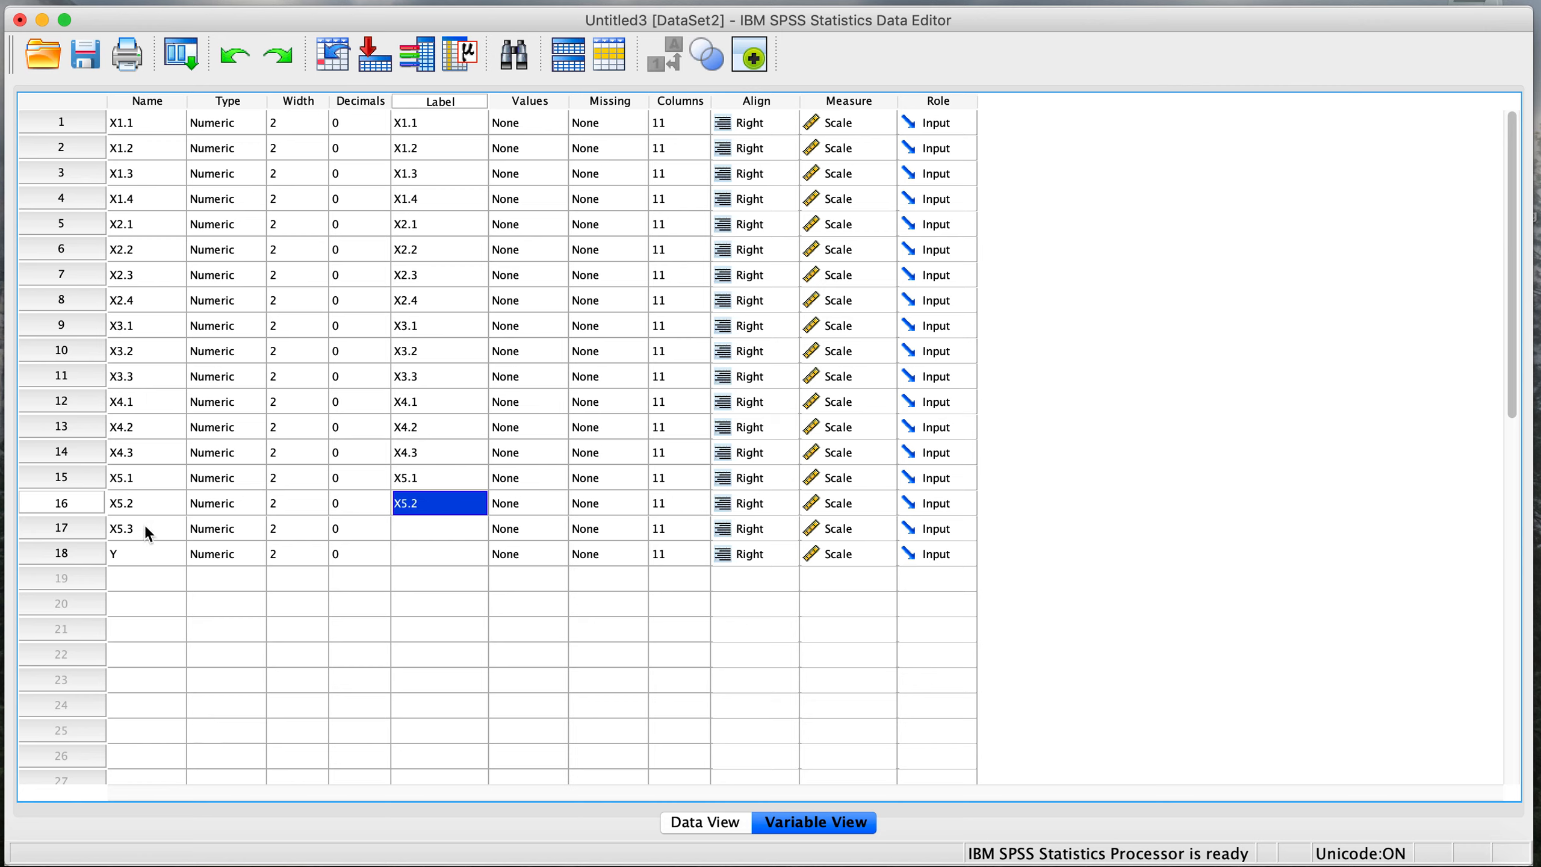
pyautogui.click(138, 523)
pyautogui.click(430, 529)
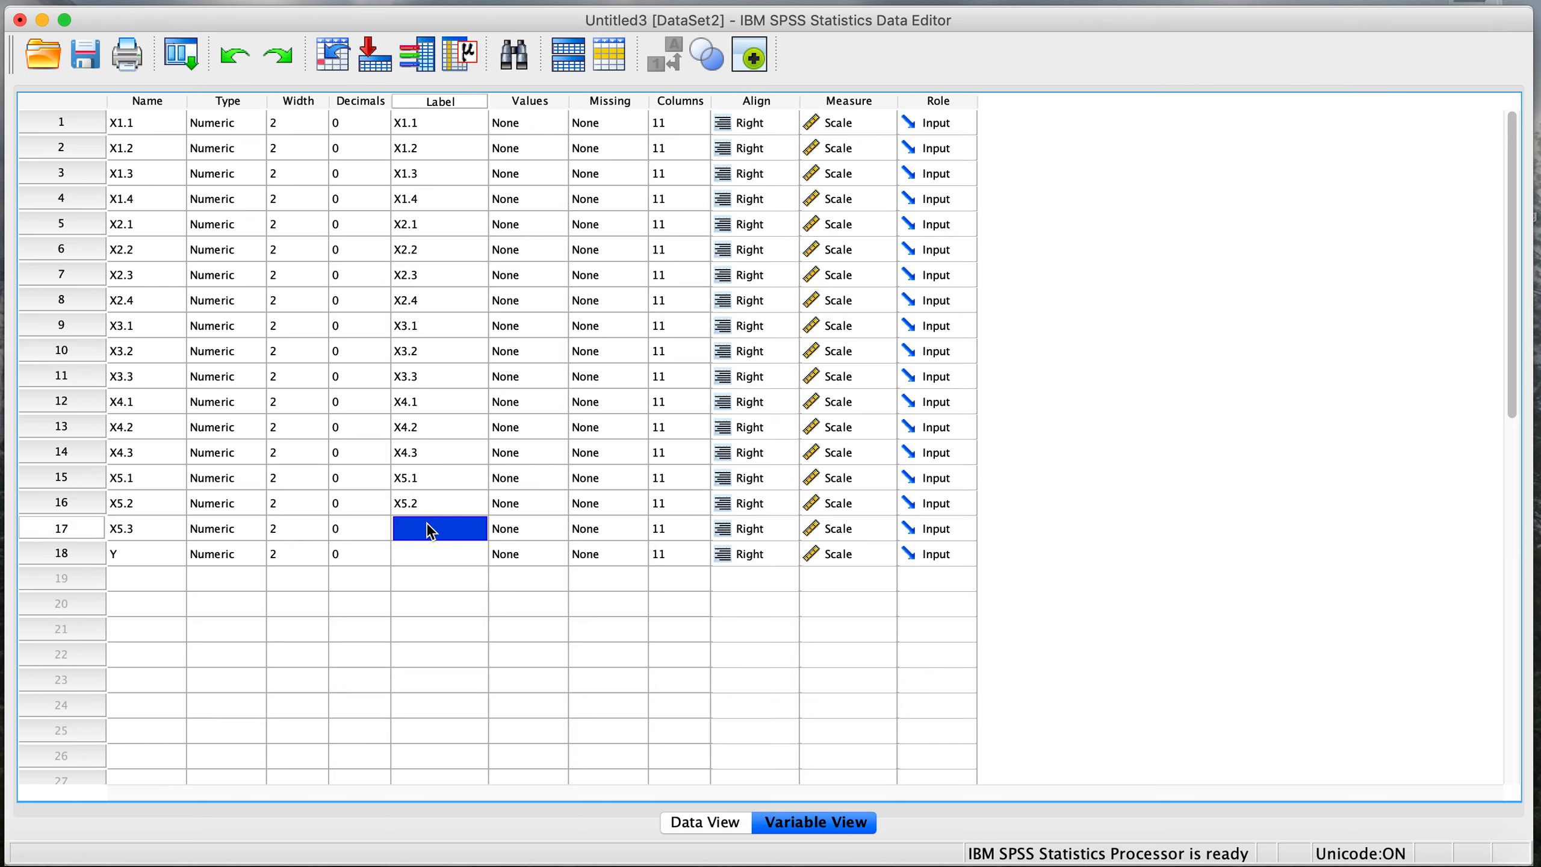
pyautogui.hotkey('ctrl', 'v')
# - Give variable Y the label Y by copying its variable name
pyautogui.click(118, 544)
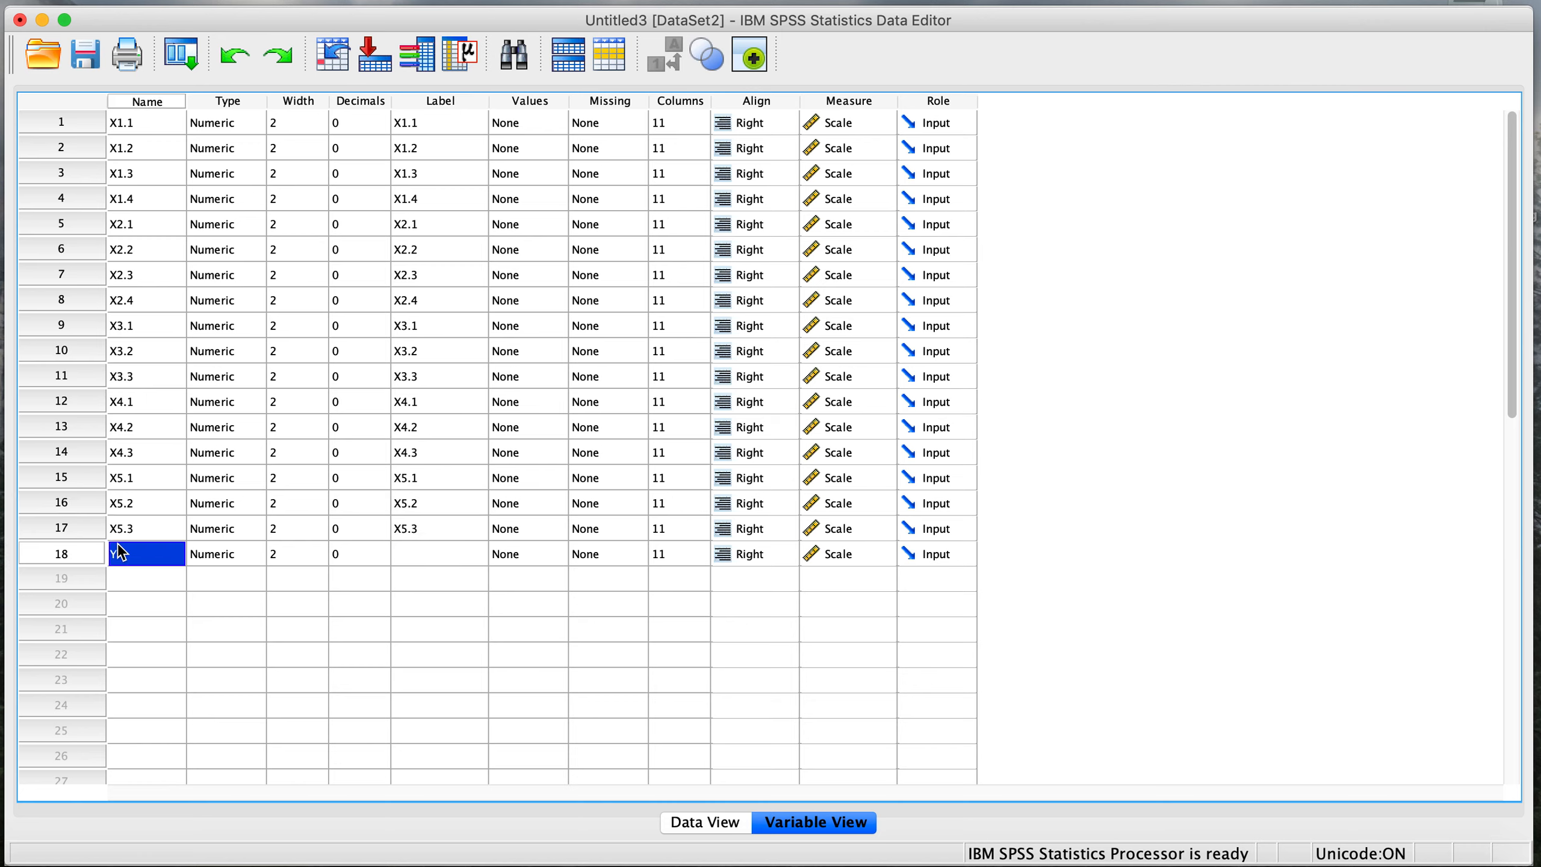
pyautogui.click(438, 553)
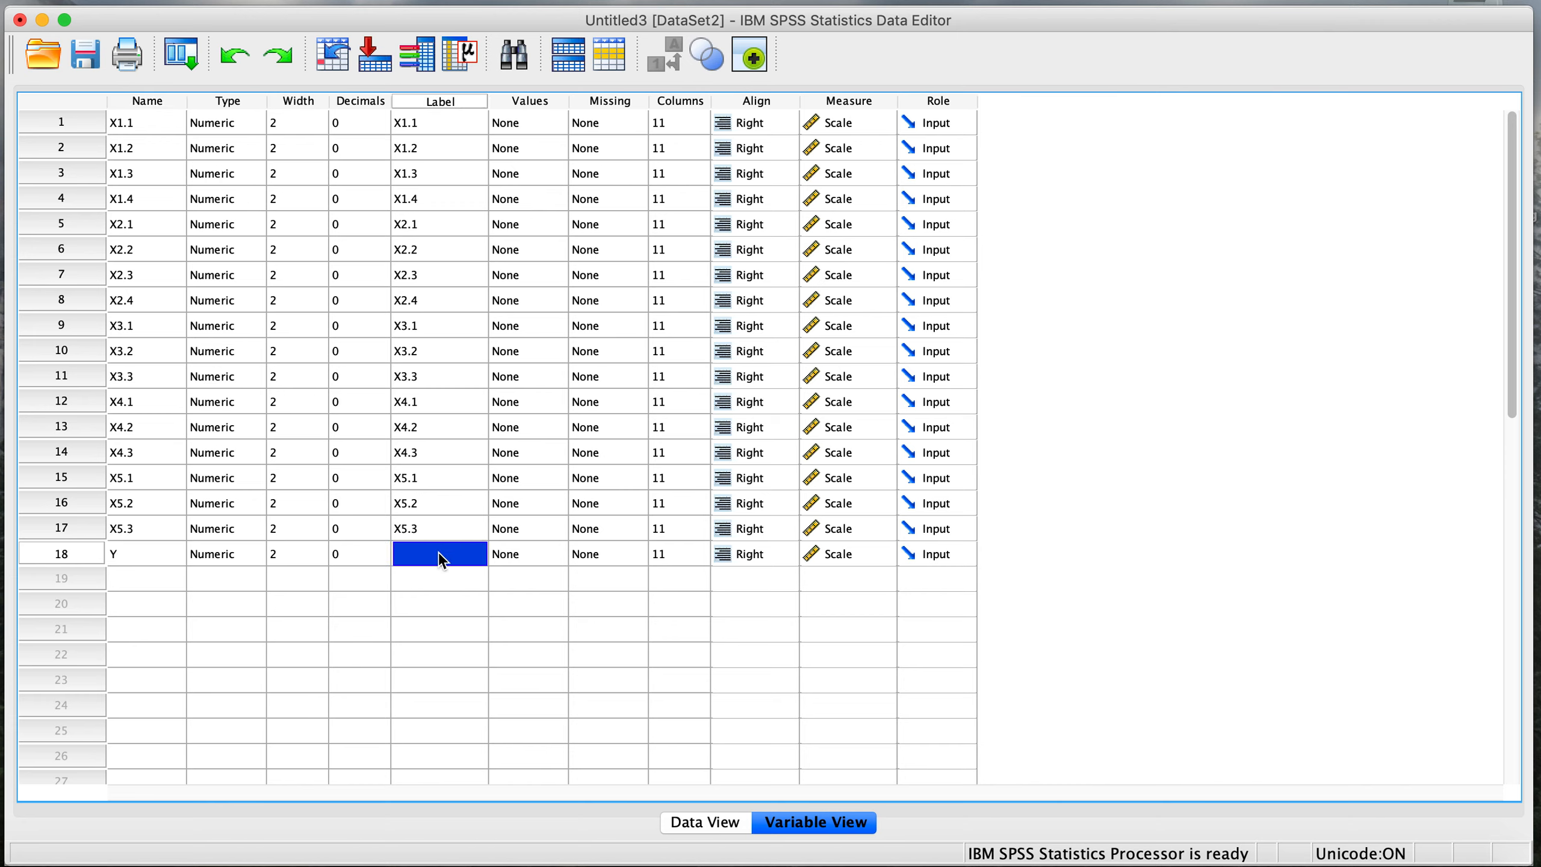
pyautogui.hotkey('ctrl', 'v')
pyautogui.click(708, 726)
pyautogui.click(833, 645)
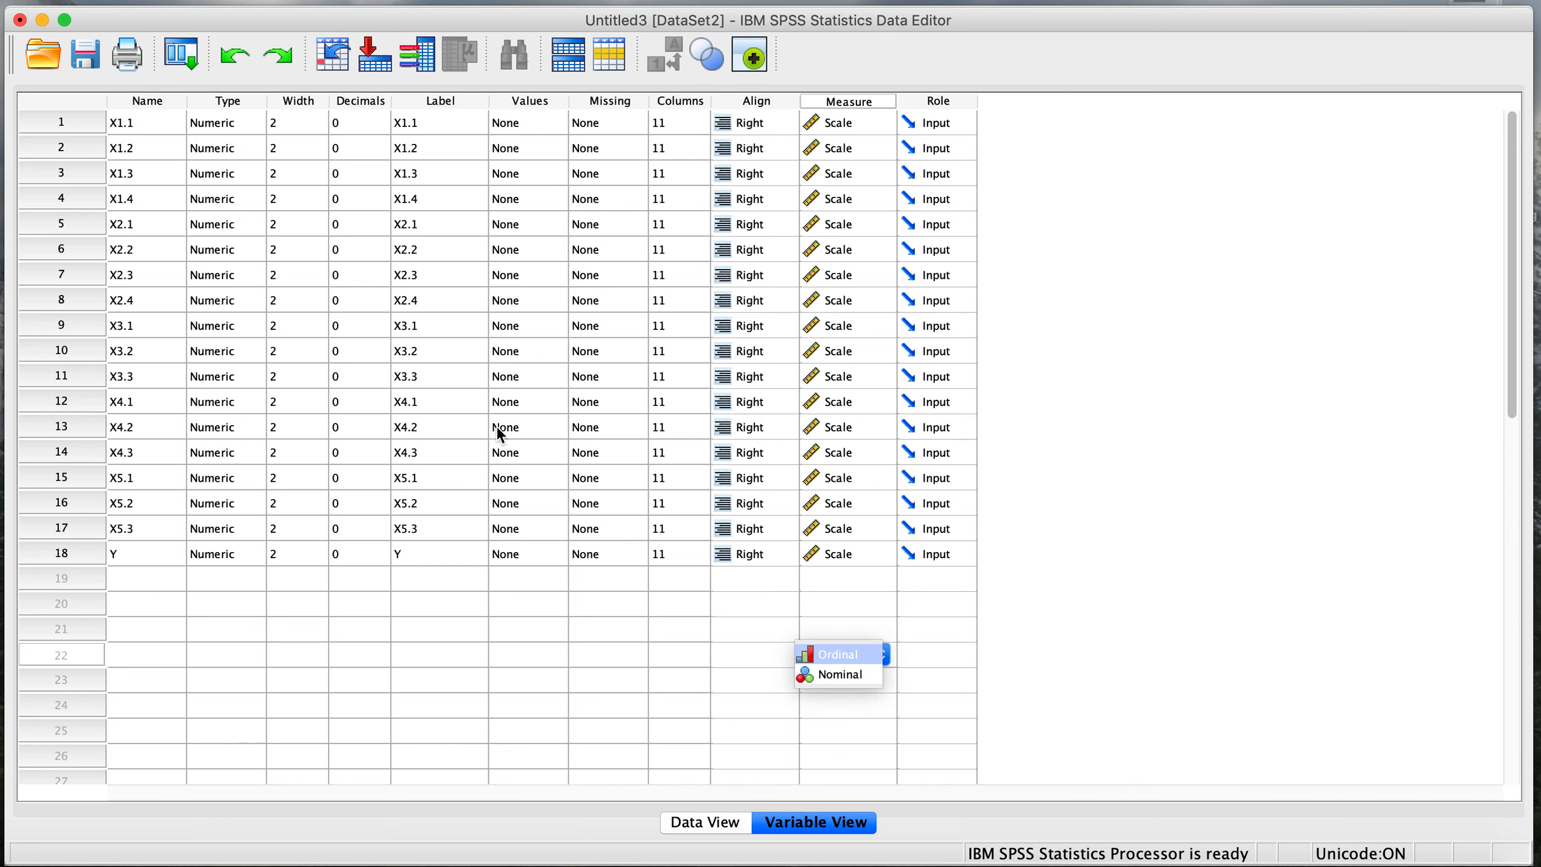
# - Set up a Factor dimension reduction analysis of the data with all variables from X1.1 to Y as analysis variables
pyautogui.click(704, 821)
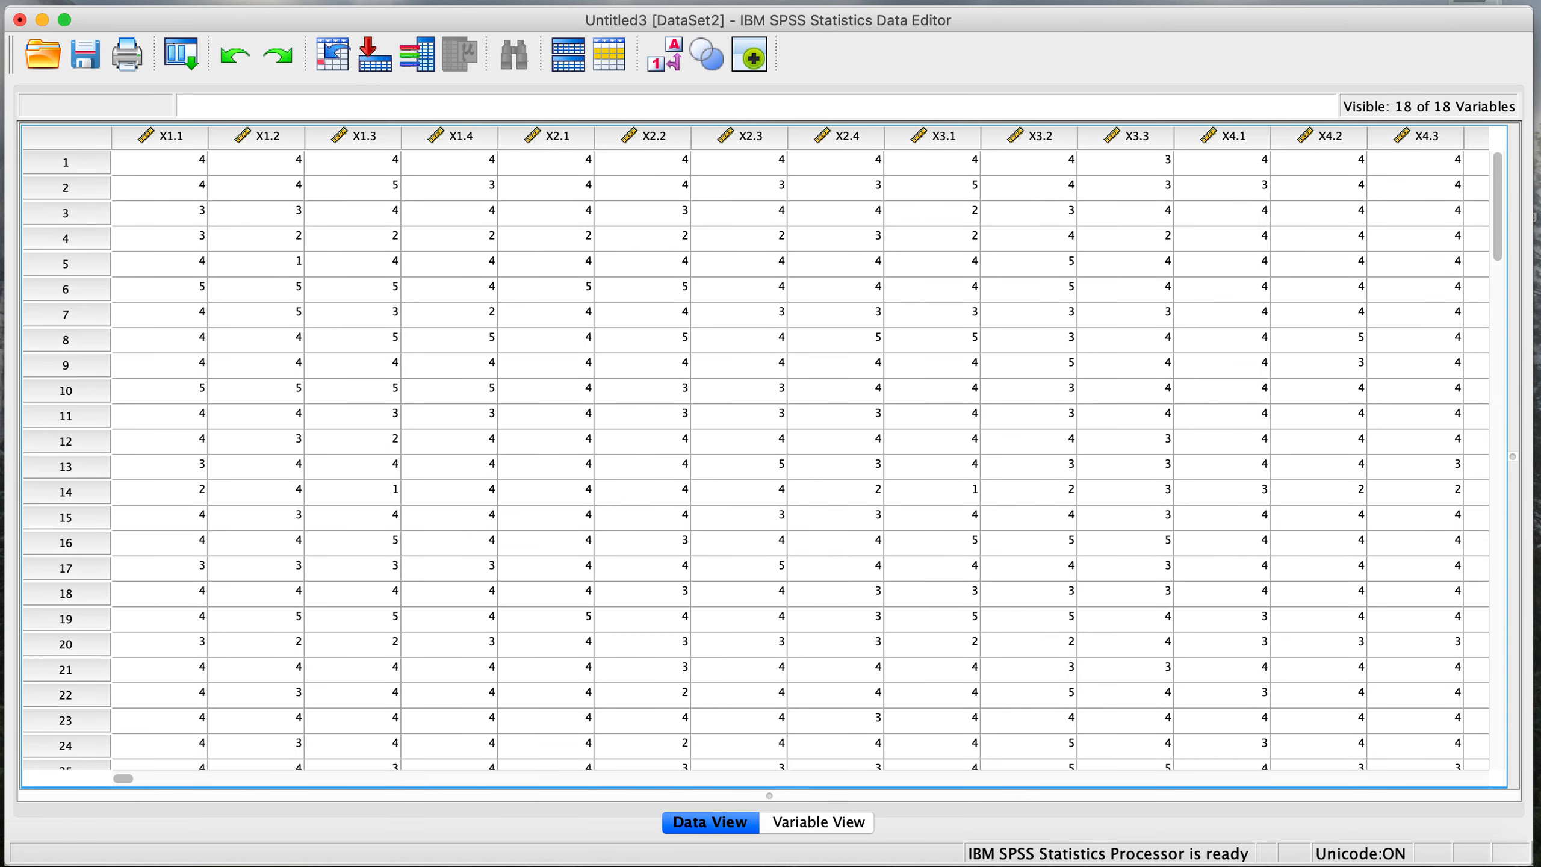
pyautogui.click(470, 2)
pyautogui.moveTo(531, 271)
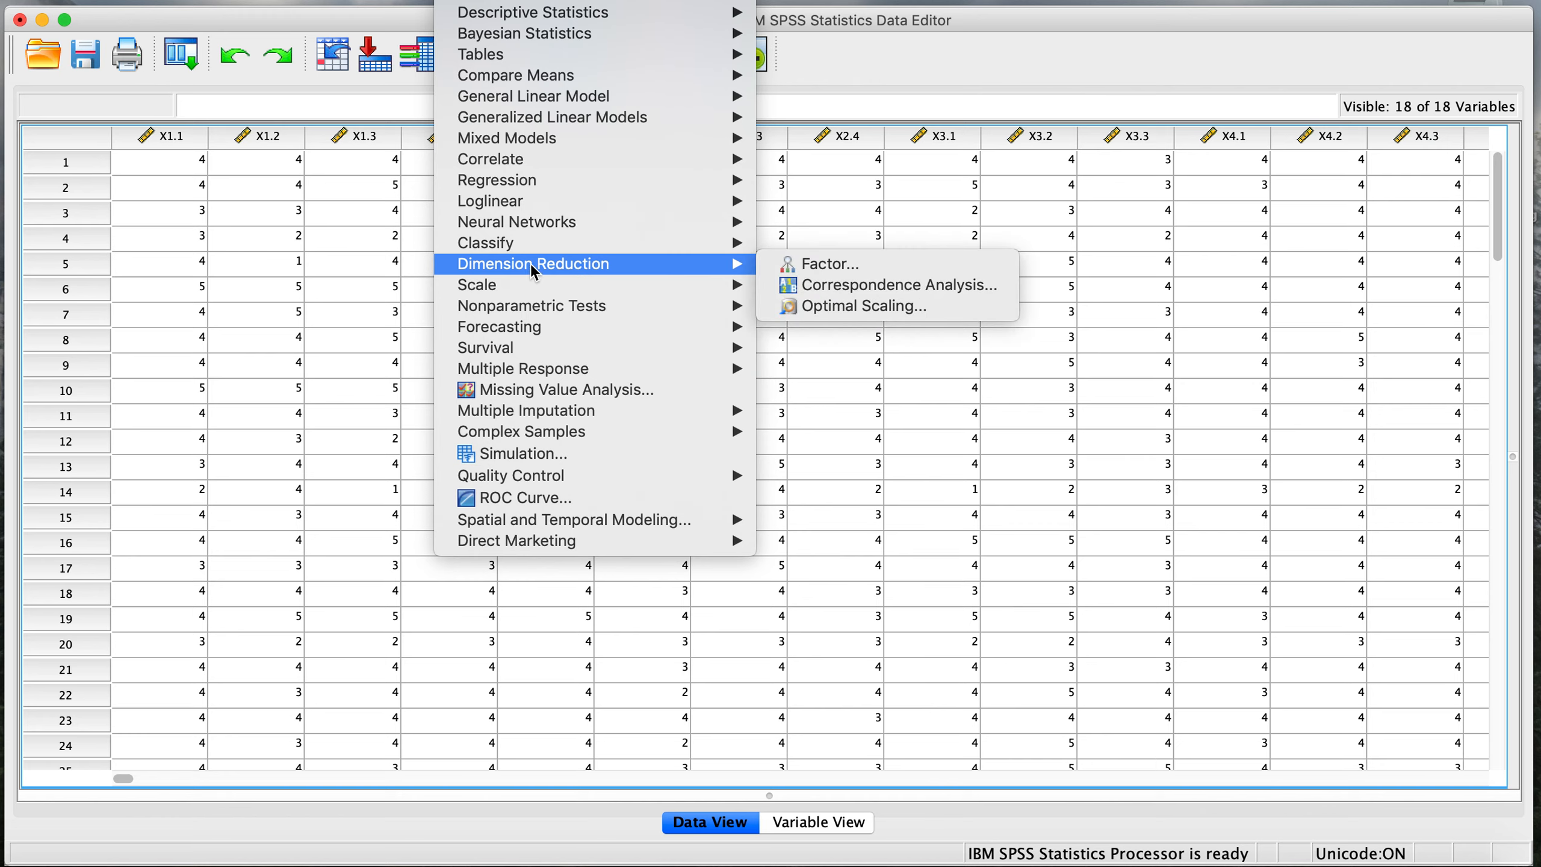
pyautogui.click(829, 265)
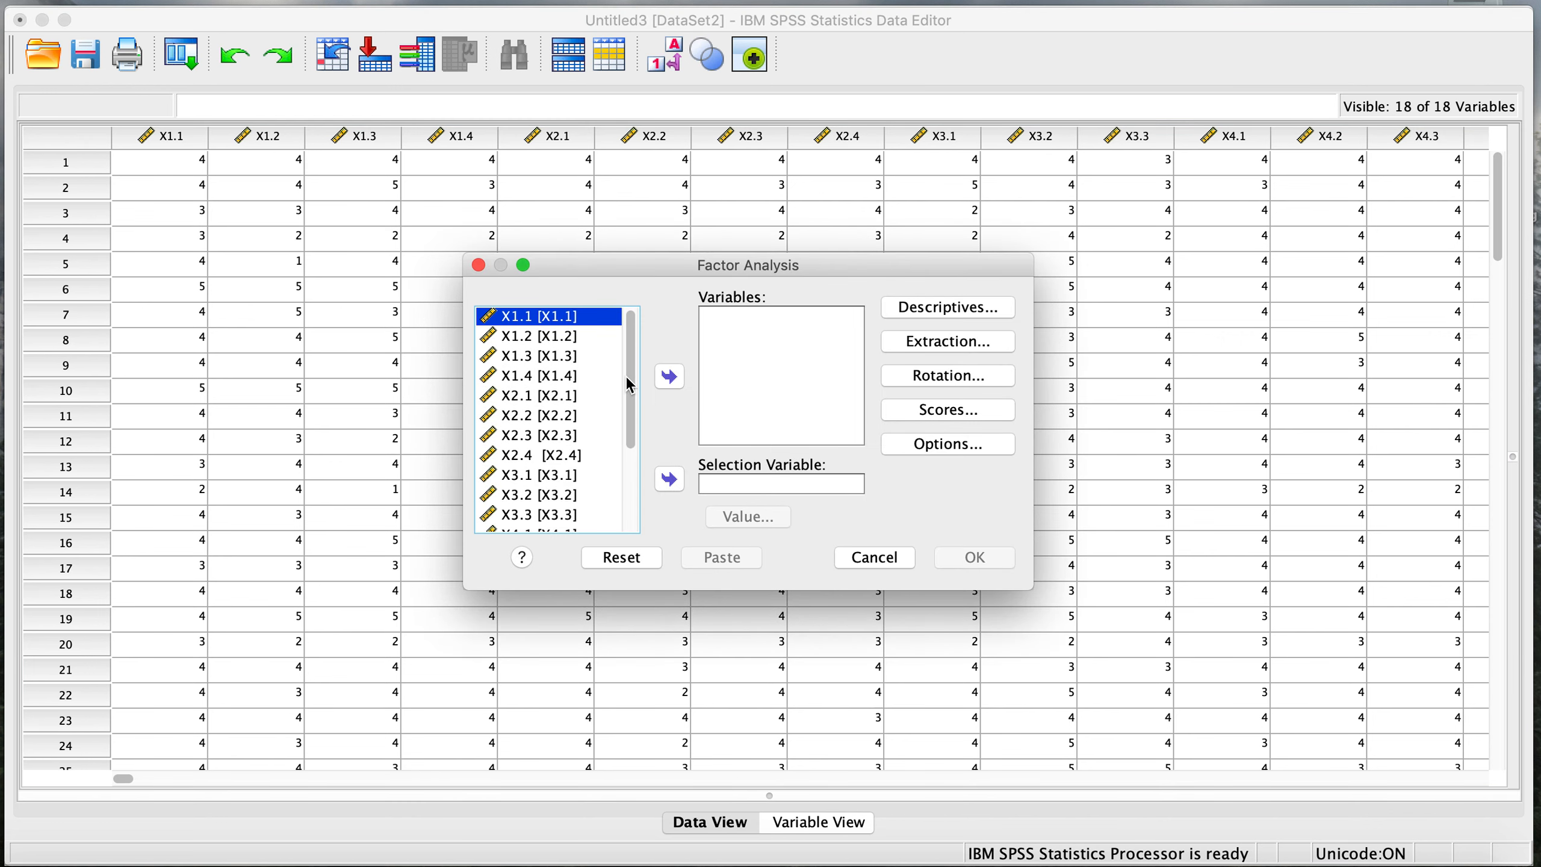
pyautogui.moveTo(631, 381); pyautogui.dragTo(626, 485)
pyautogui.keyDown('shift'); pyautogui.click(585, 522); pyautogui.keyUp('shift')
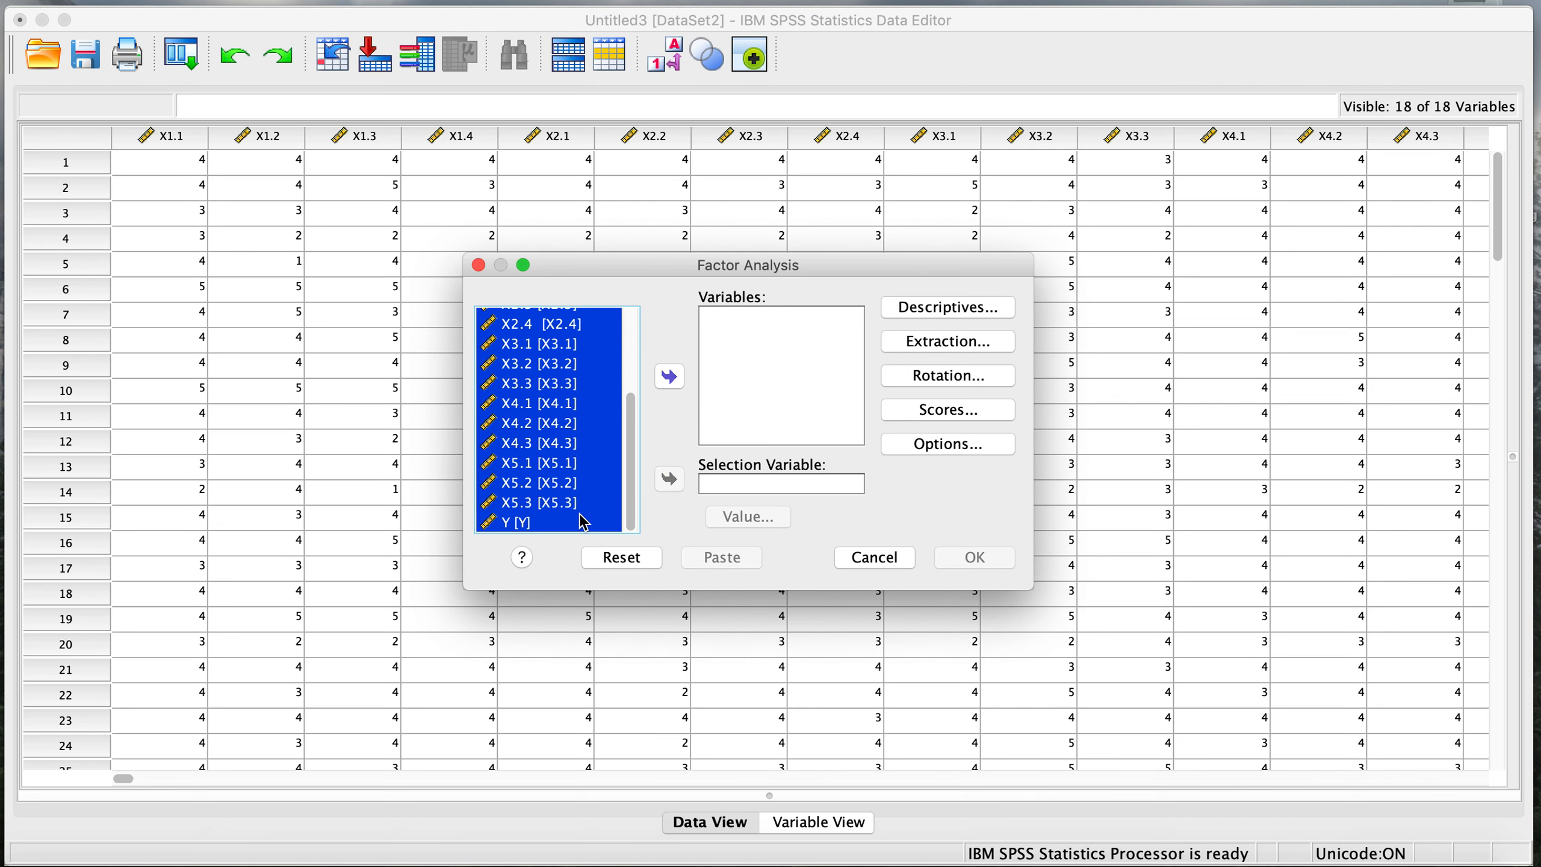
pyautogui.click(669, 376)
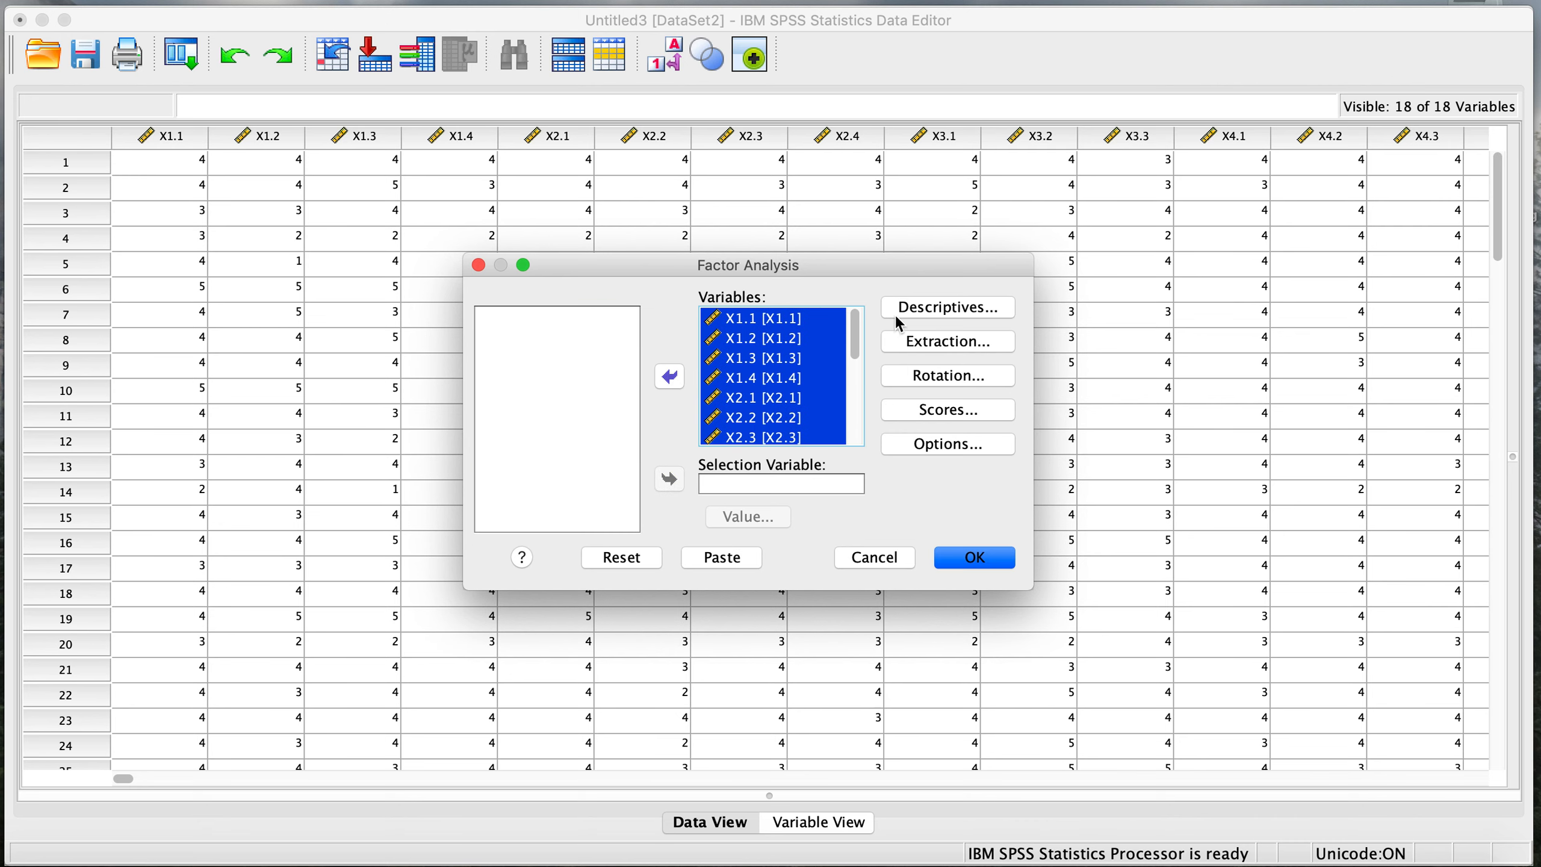
# - Add the anti-image matrix and KMO and Bartlett's test of sphericity to the factor analysis descriptives
pyautogui.click(937, 310)
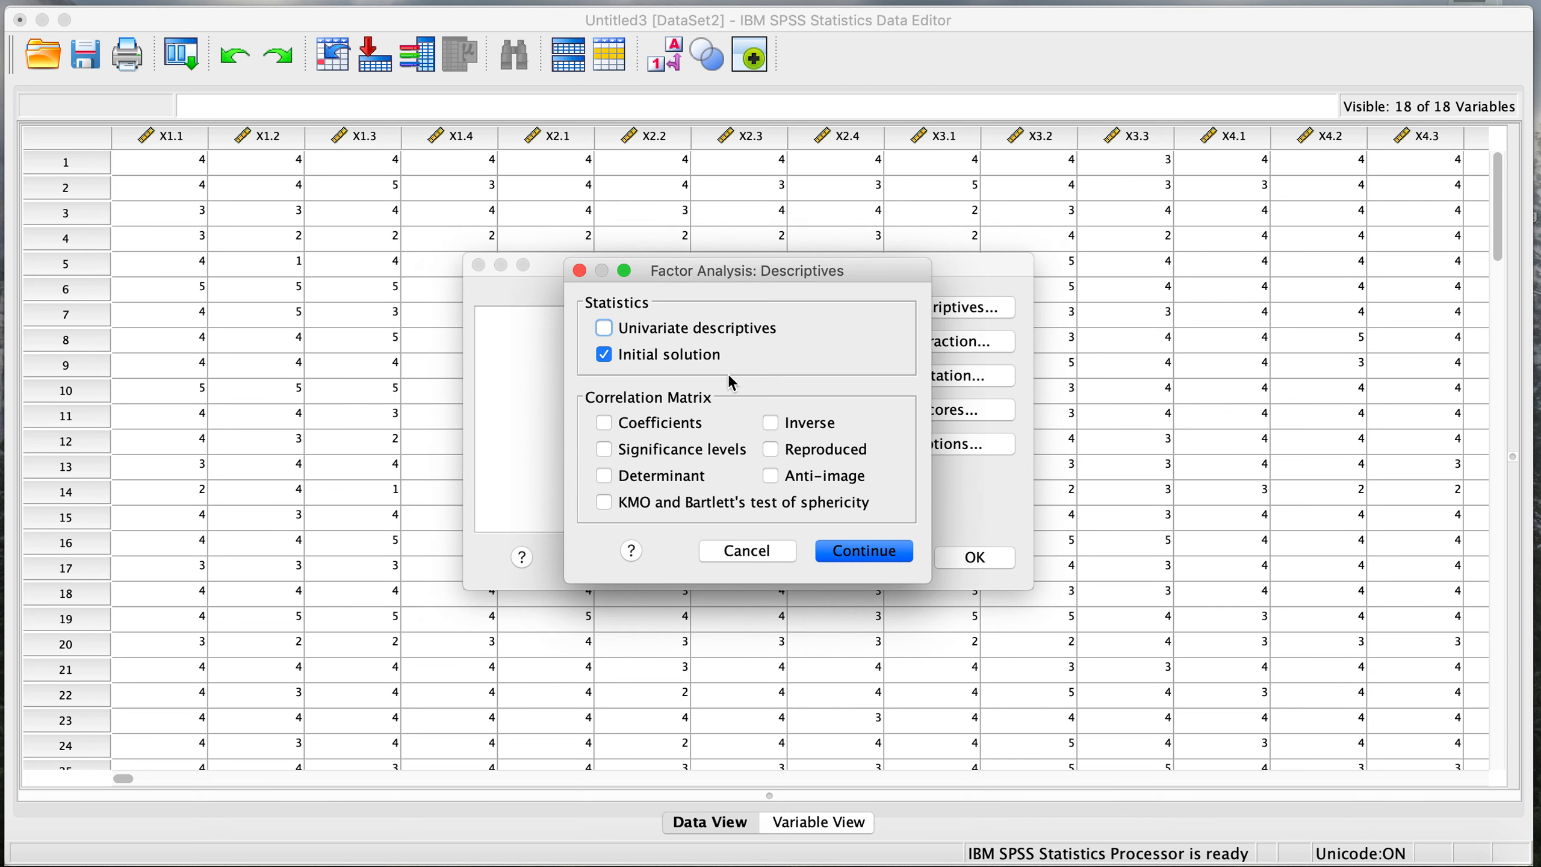
pyautogui.click(771, 477)
pyautogui.click(631, 506)
pyautogui.click(852, 552)
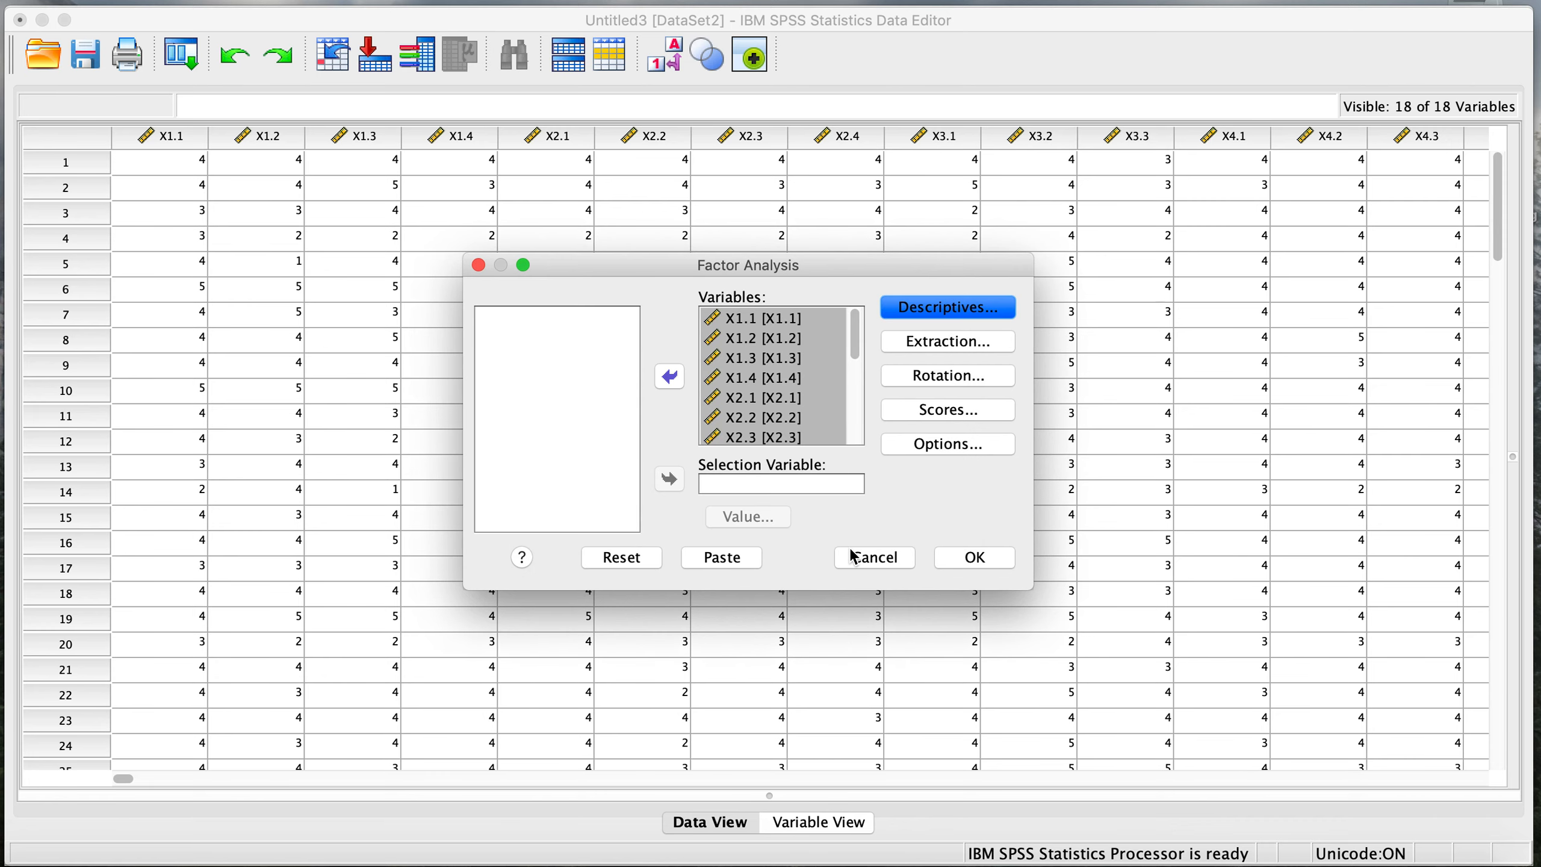
# - Include a scree plot in the extraction output, keeping principal components and eigenvalues greater than 1
pyautogui.click(946, 345)
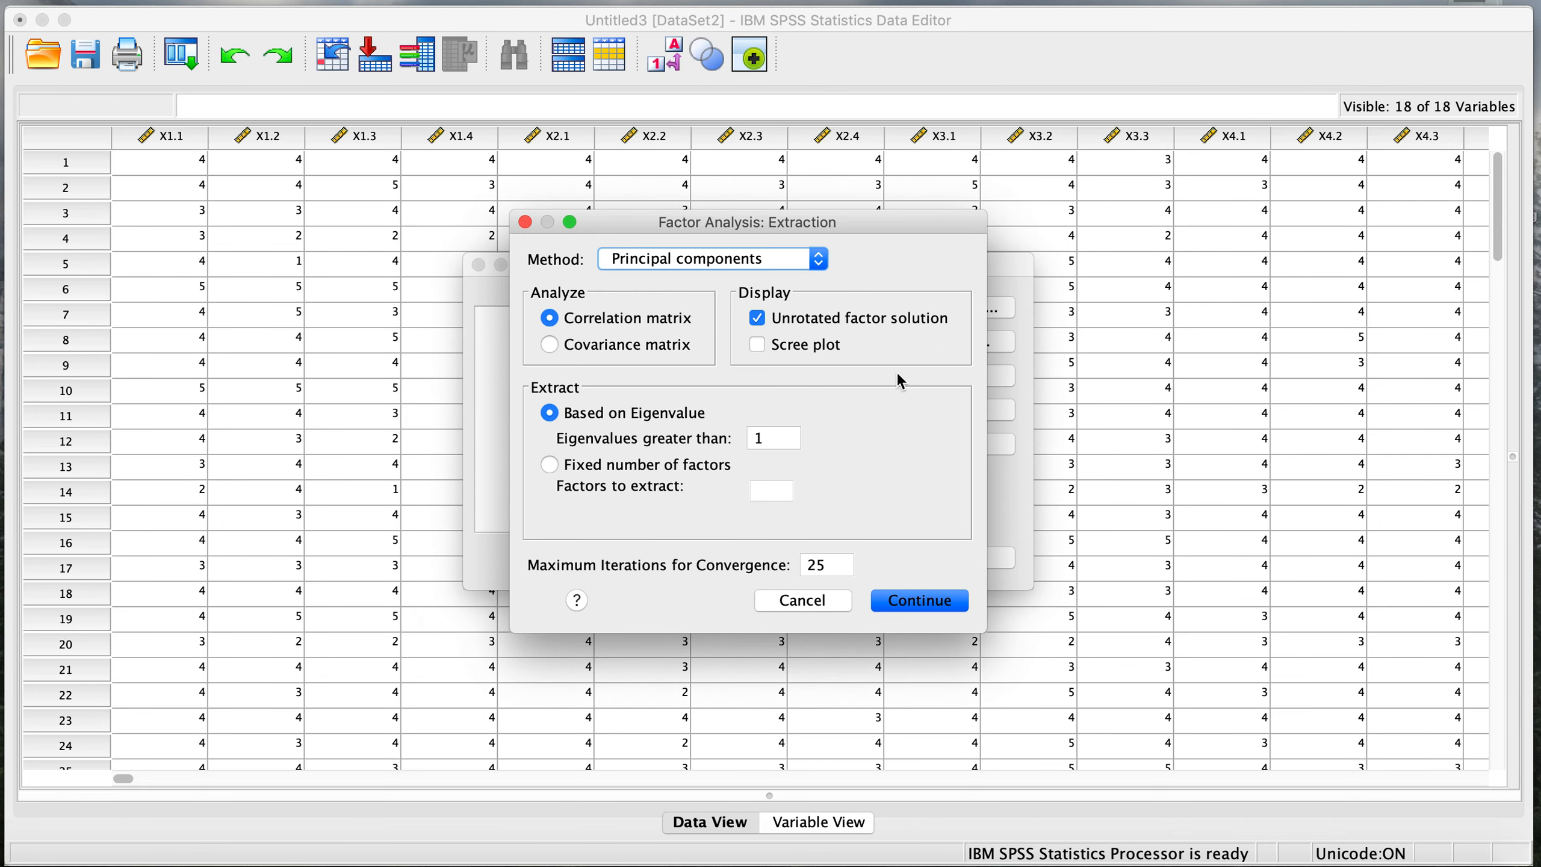
pyautogui.click(802, 351)
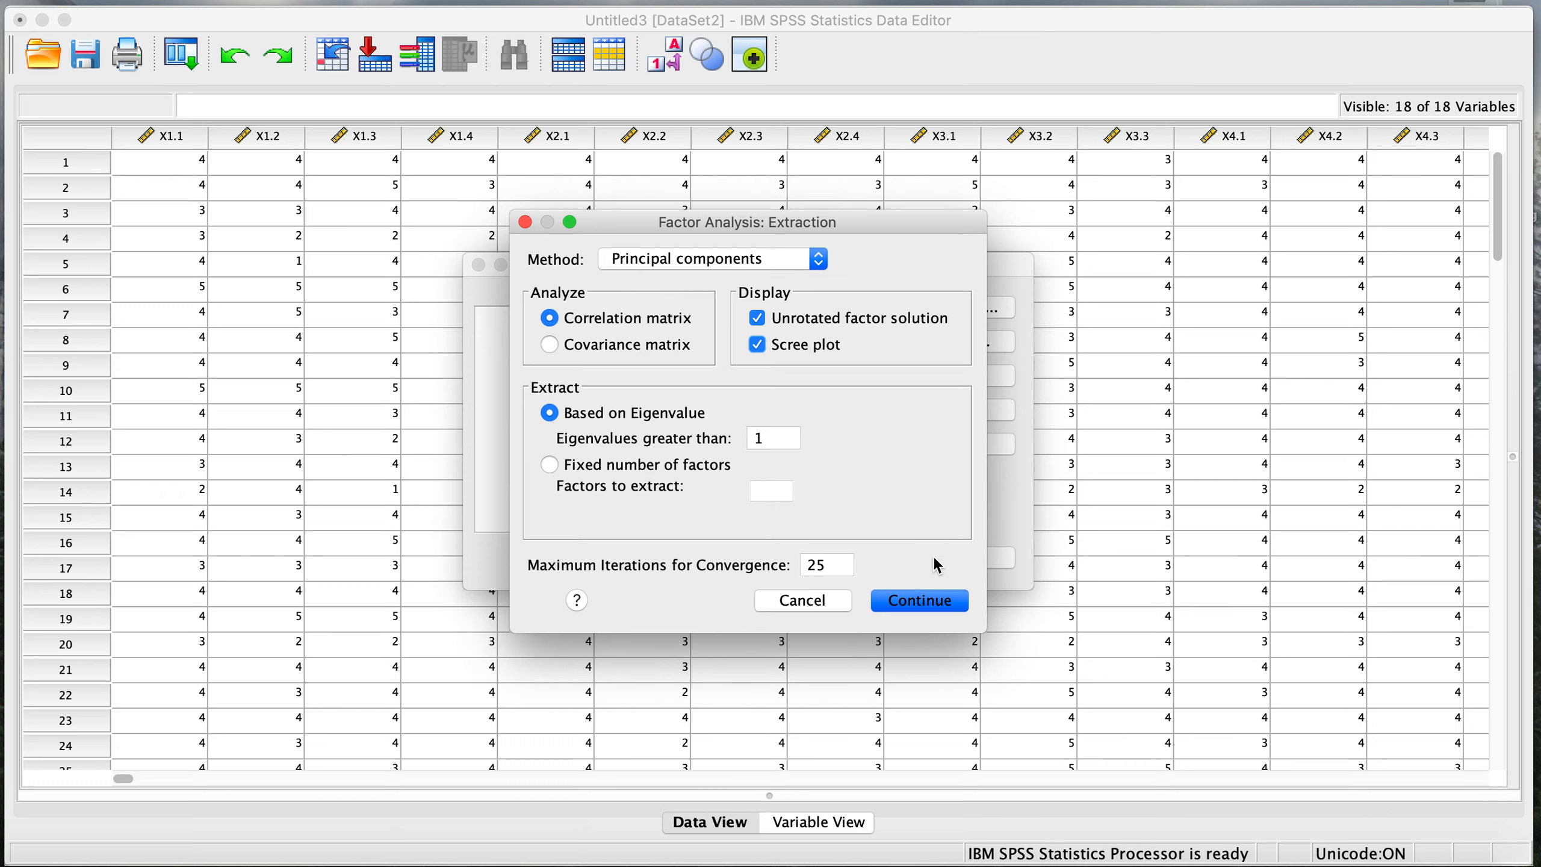
pyautogui.click(922, 600)
# - Set the factor rotation method to Varimax with the rotated solution displayed
pyautogui.click(946, 376)
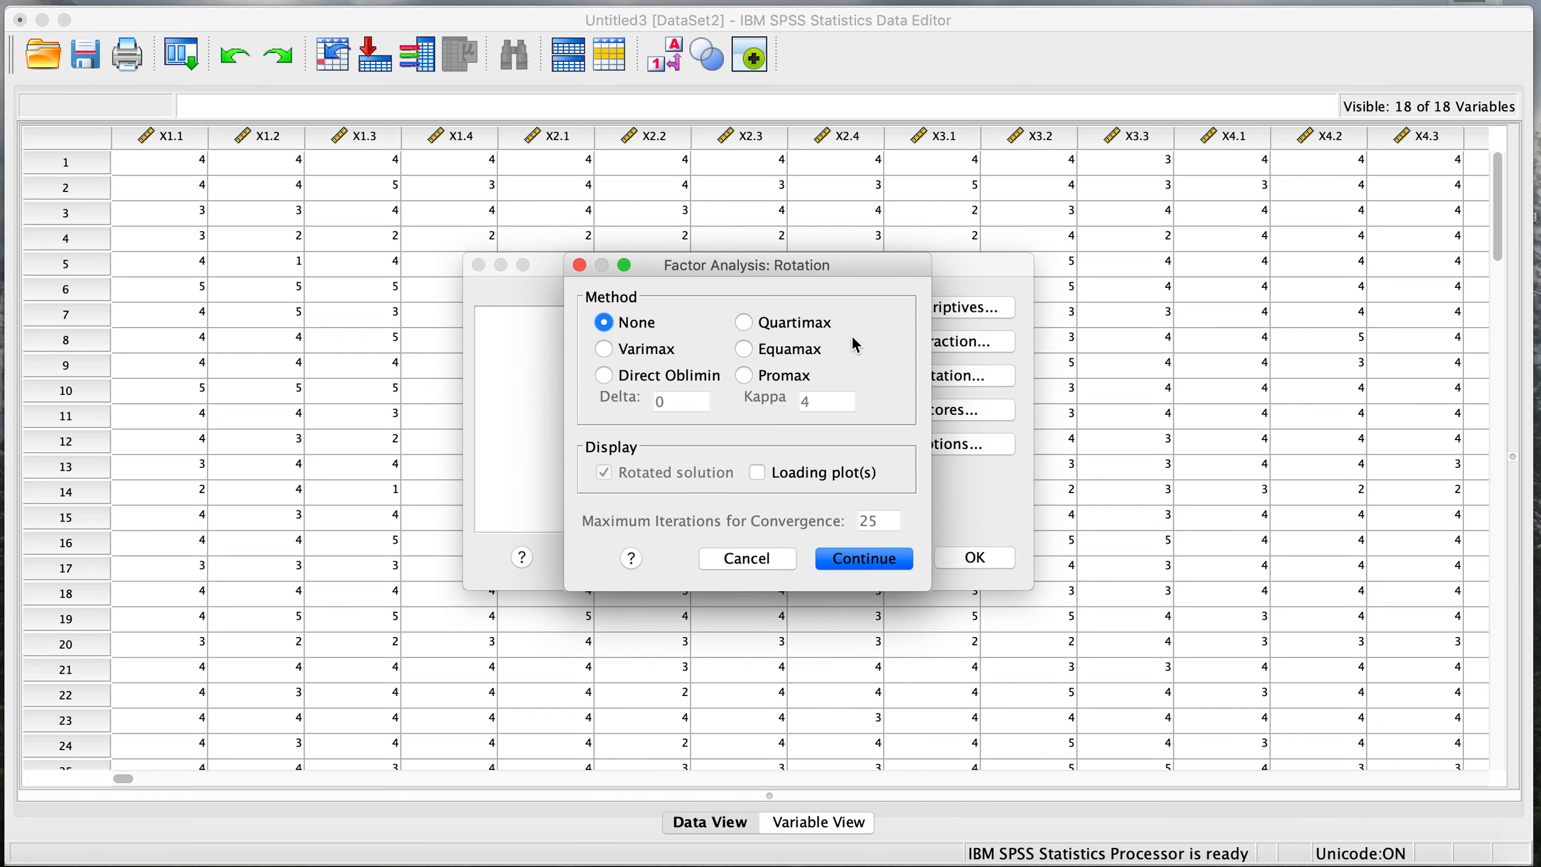
pyautogui.click(643, 350)
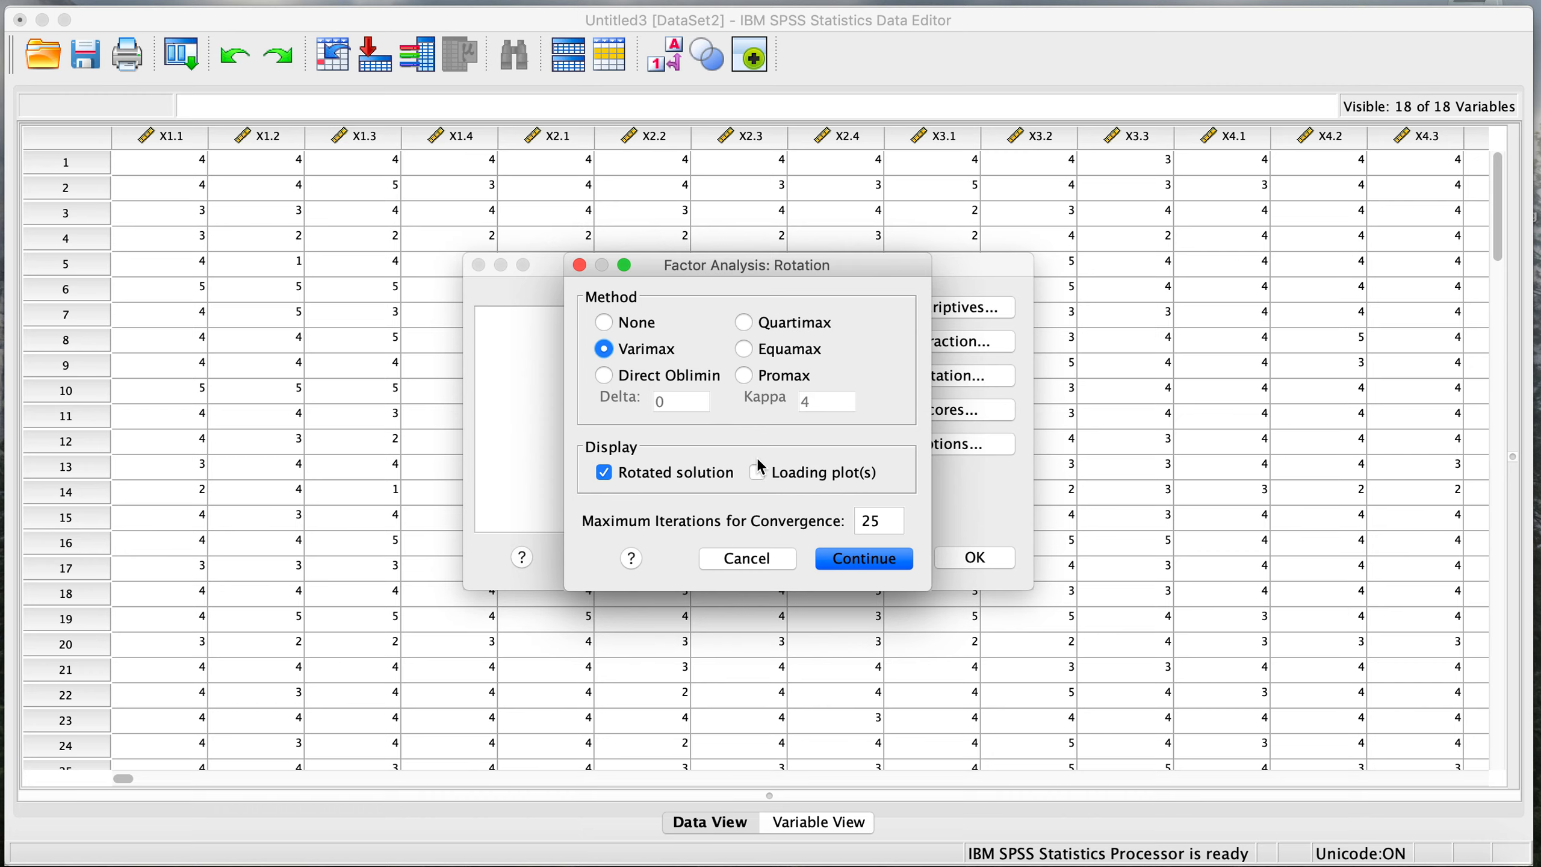
pyautogui.click(844, 560)
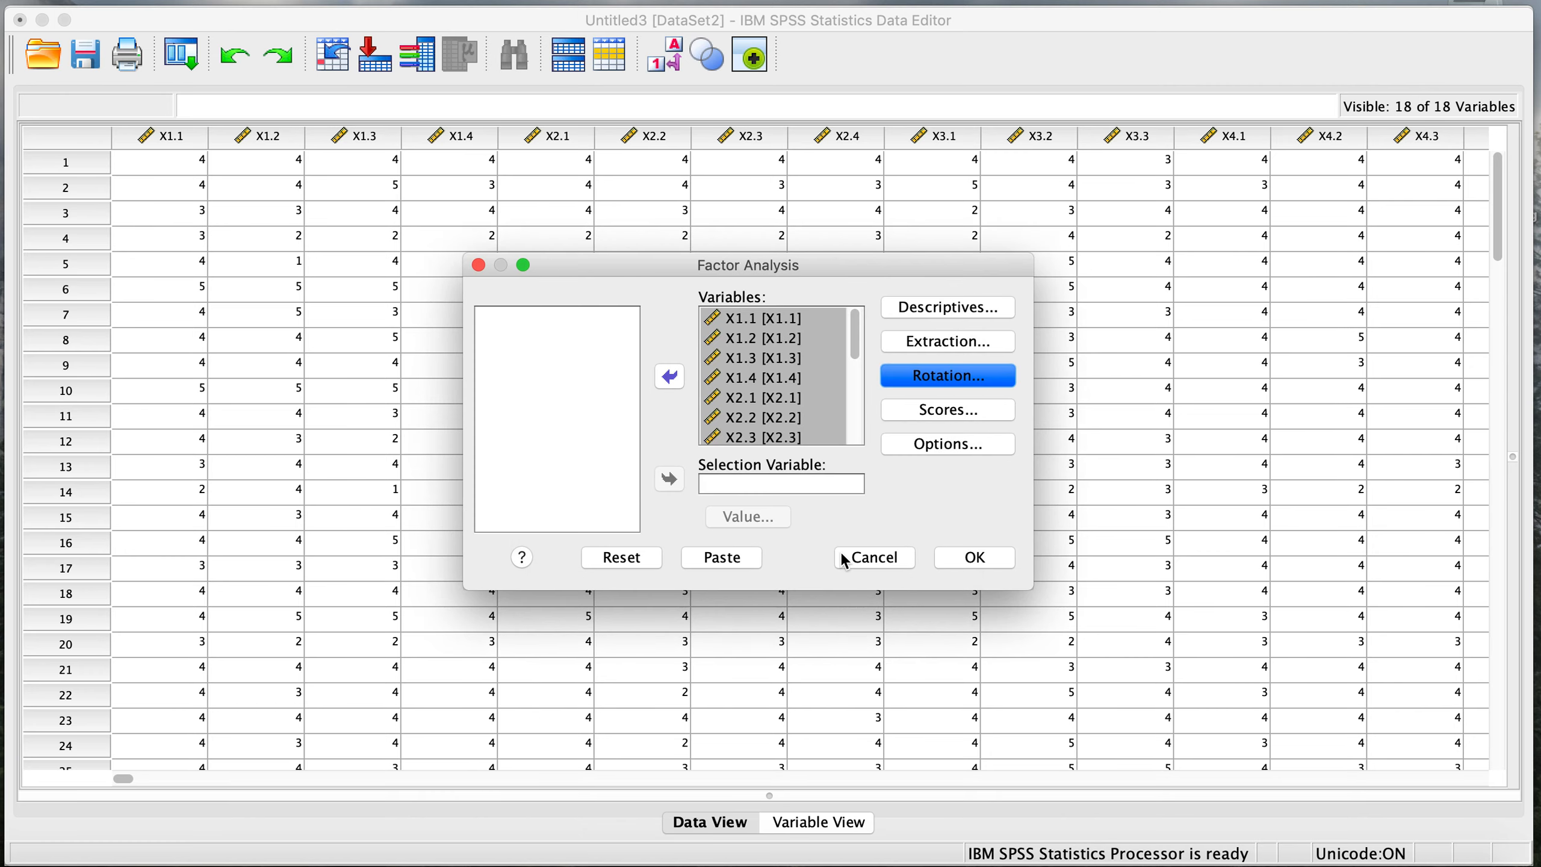
# - Save the factor scores as variables using the Regression method and run the factor analysis
pyautogui.click(940, 418)
pyautogui.click(676, 335)
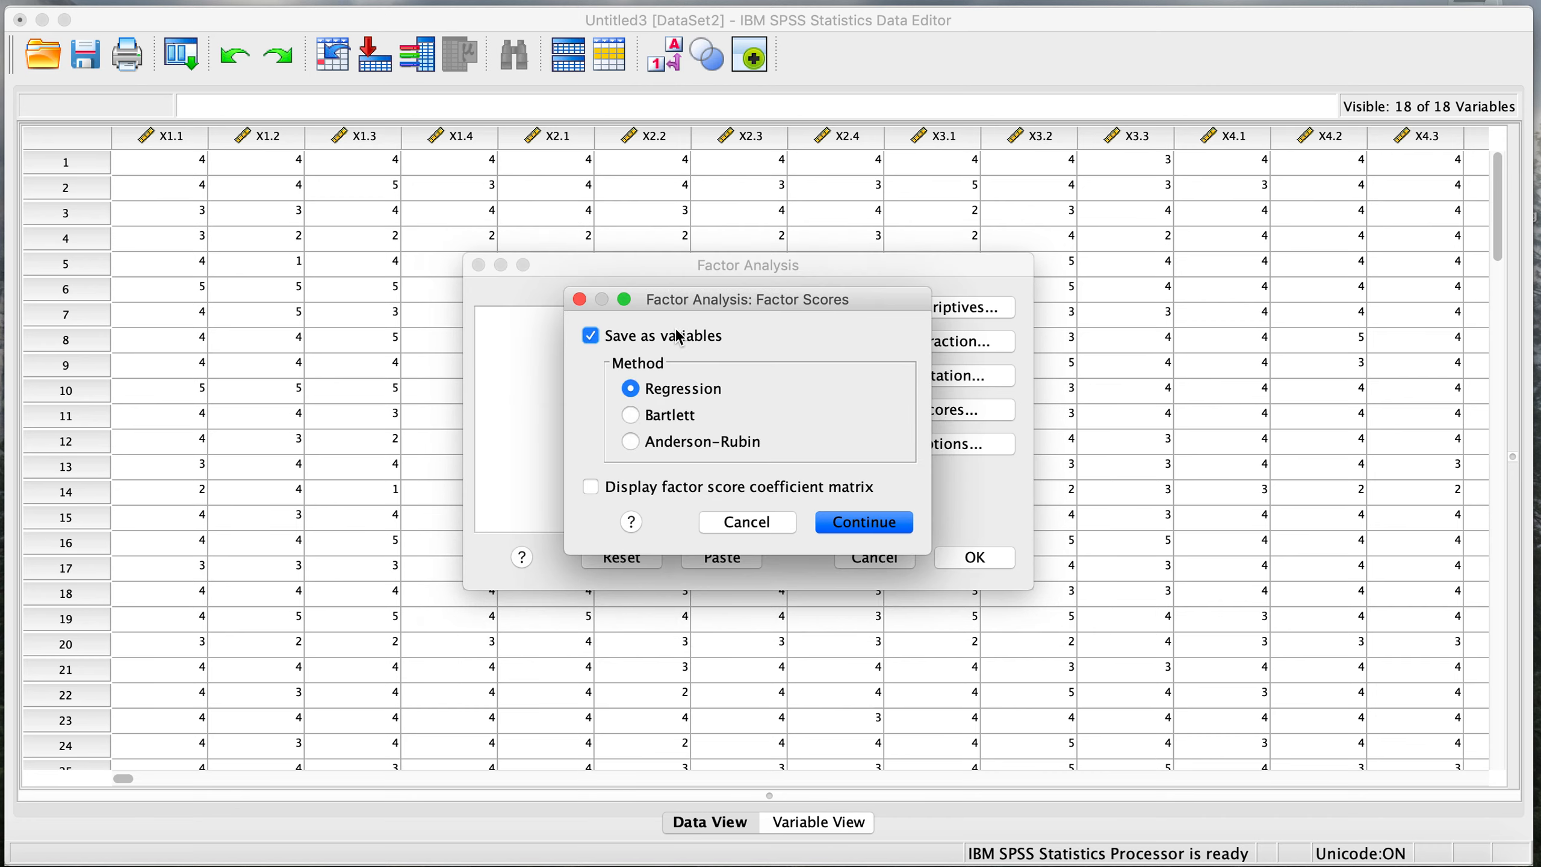
pyautogui.click(860, 523)
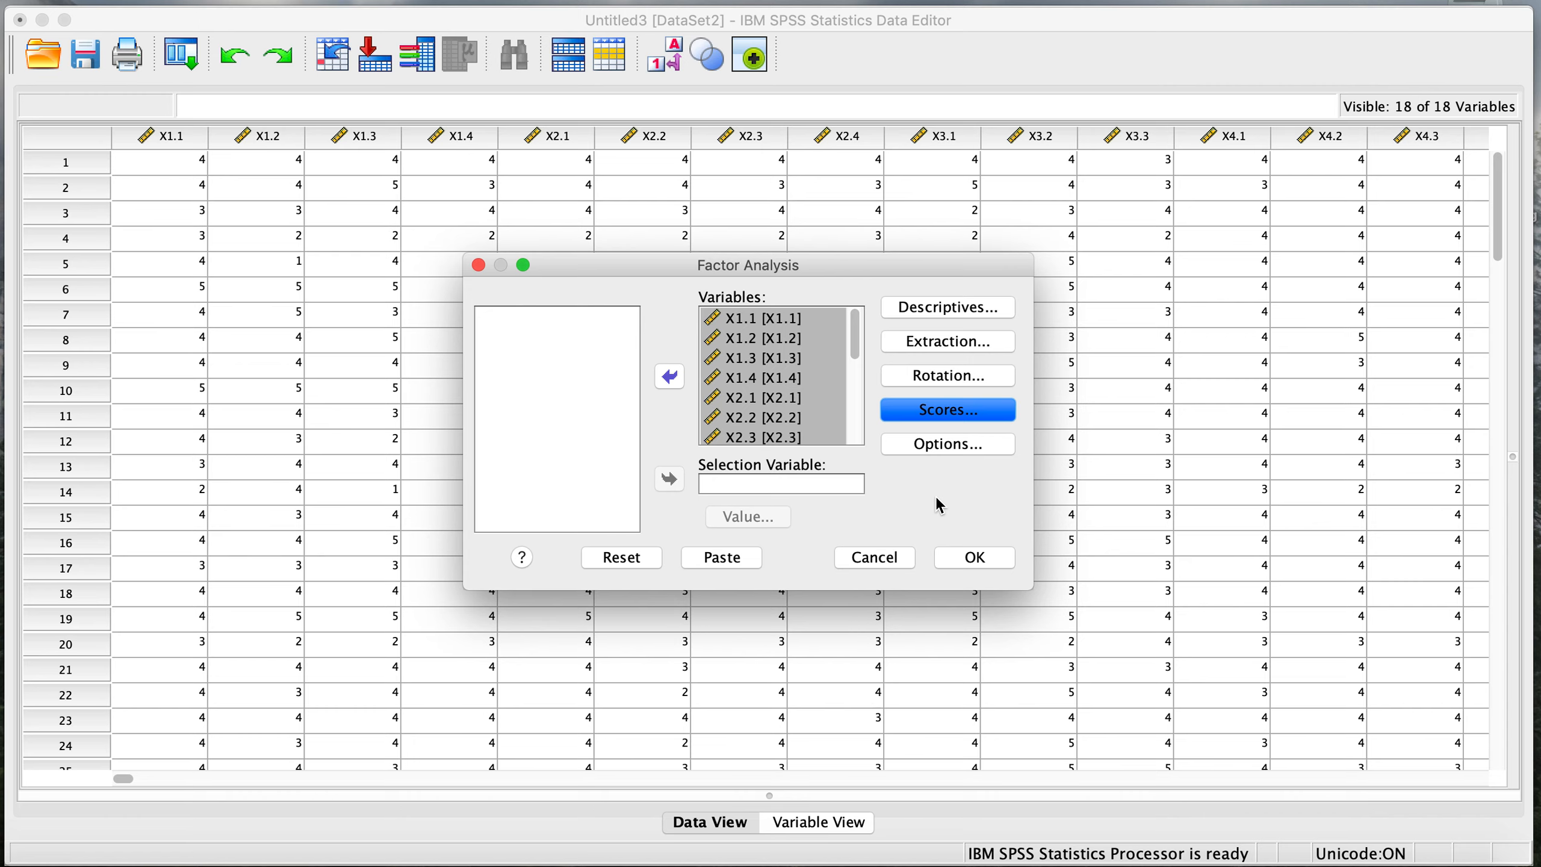
pyautogui.click(954, 563)
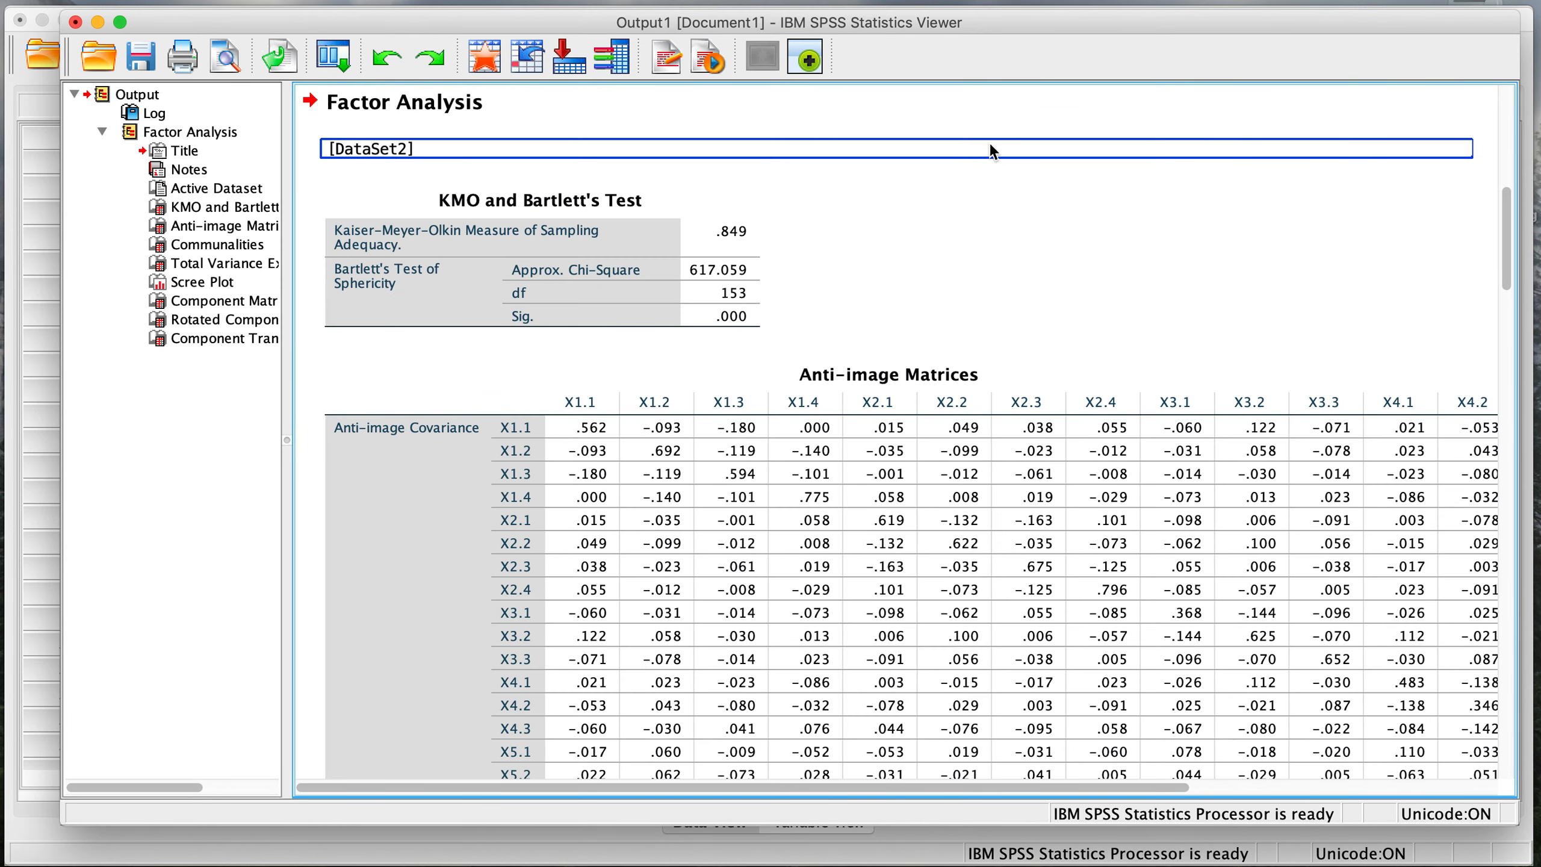
# - Examine the KMO and Bartlett's Test table in the factor analysis output
pyautogui.moveTo(1007, 29)
pyautogui.mouseDown()
pyautogui.moveTo(949, 20)
pyautogui.moveTo(988, 28)
pyautogui.mouseUp()
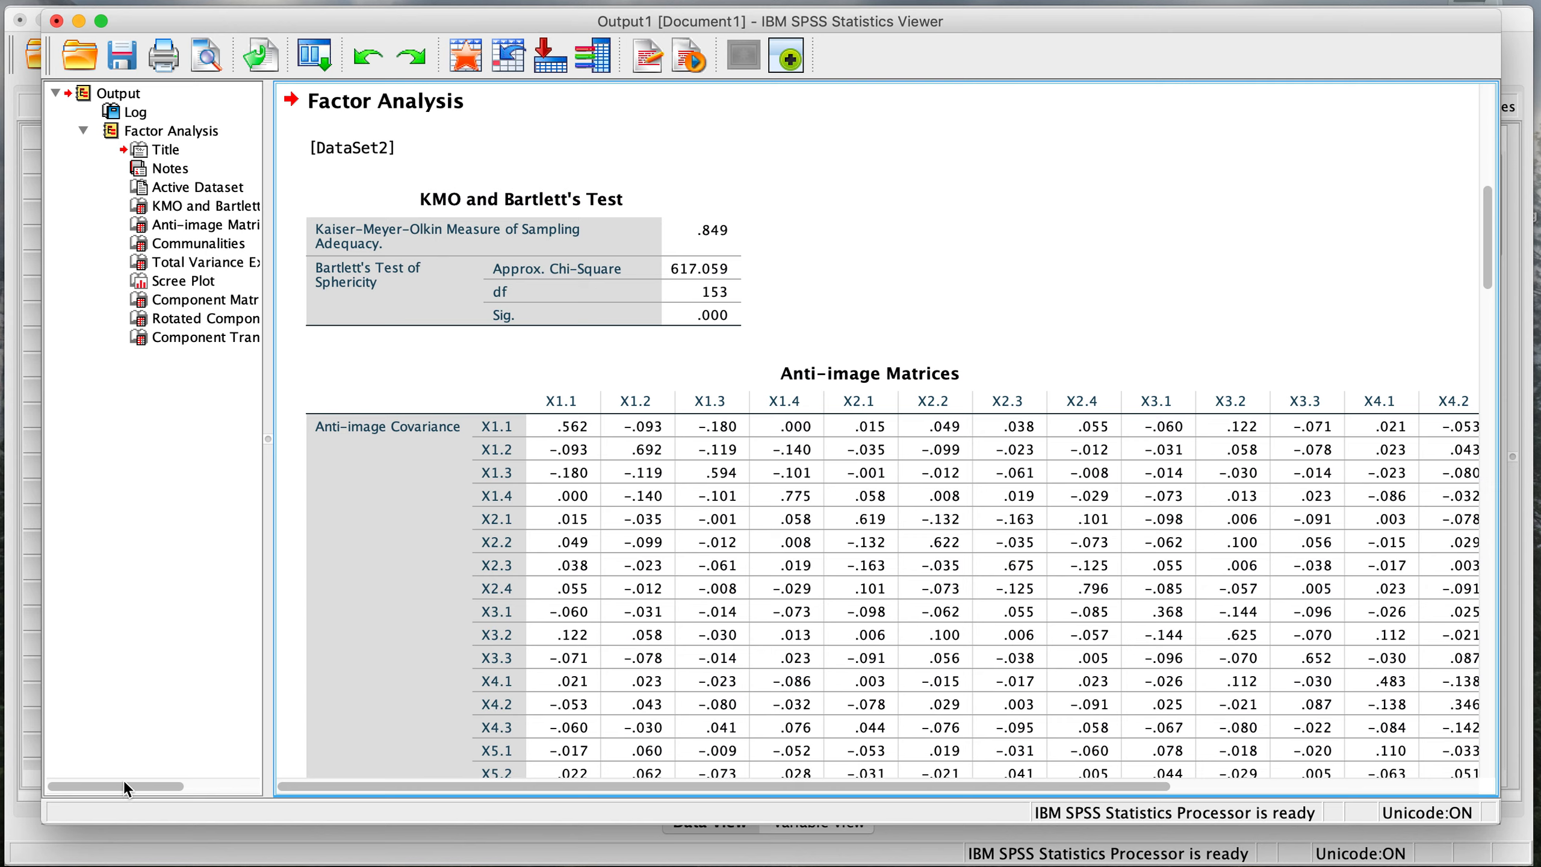
pyautogui.moveTo(120, 787); pyautogui.dragTo(152, 787)
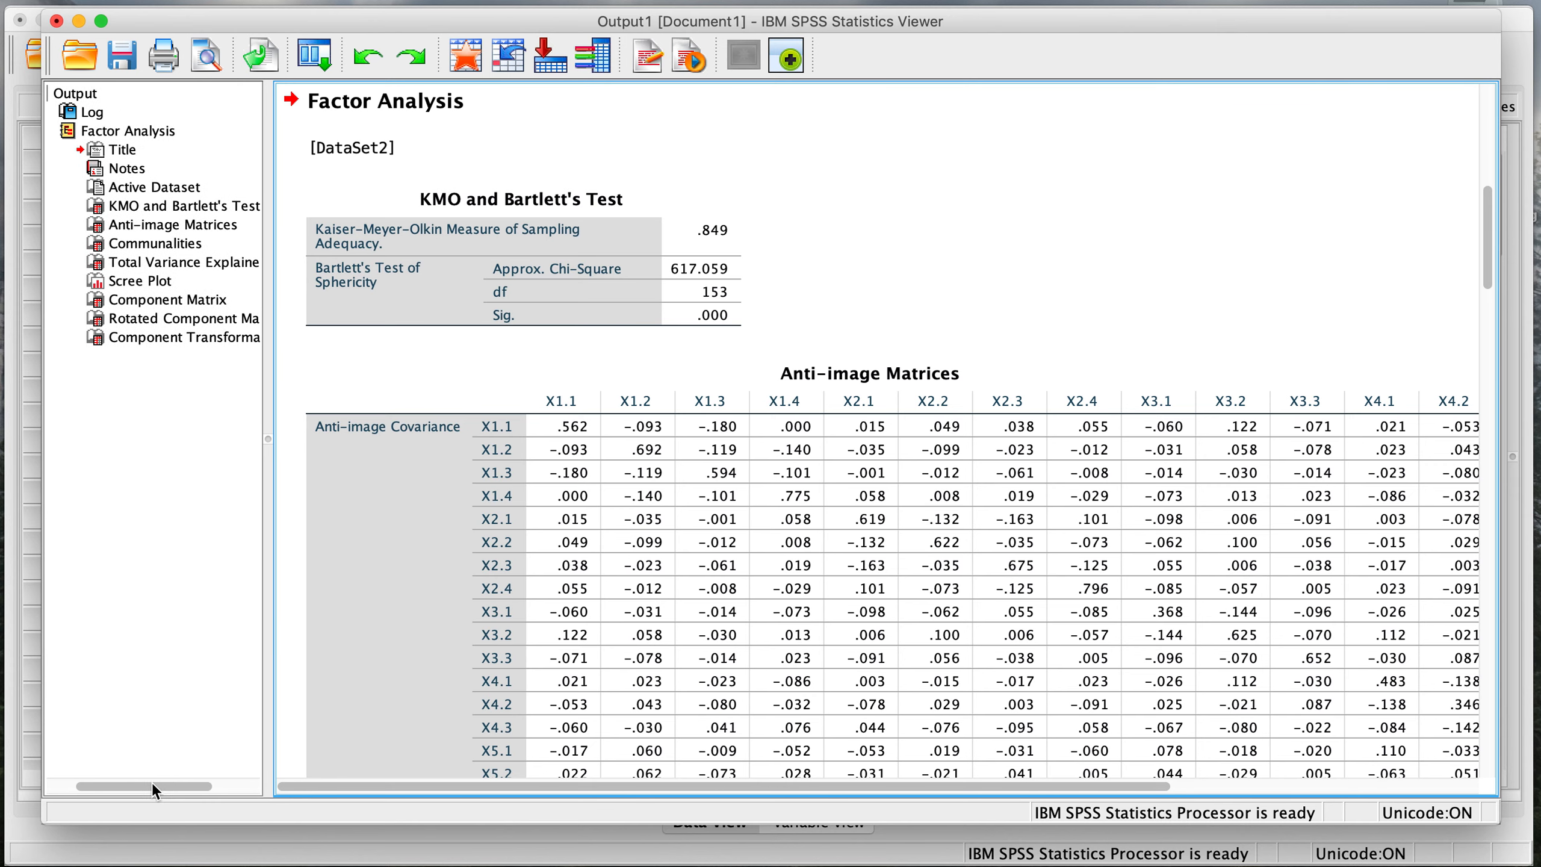
pyautogui.click(167, 208)
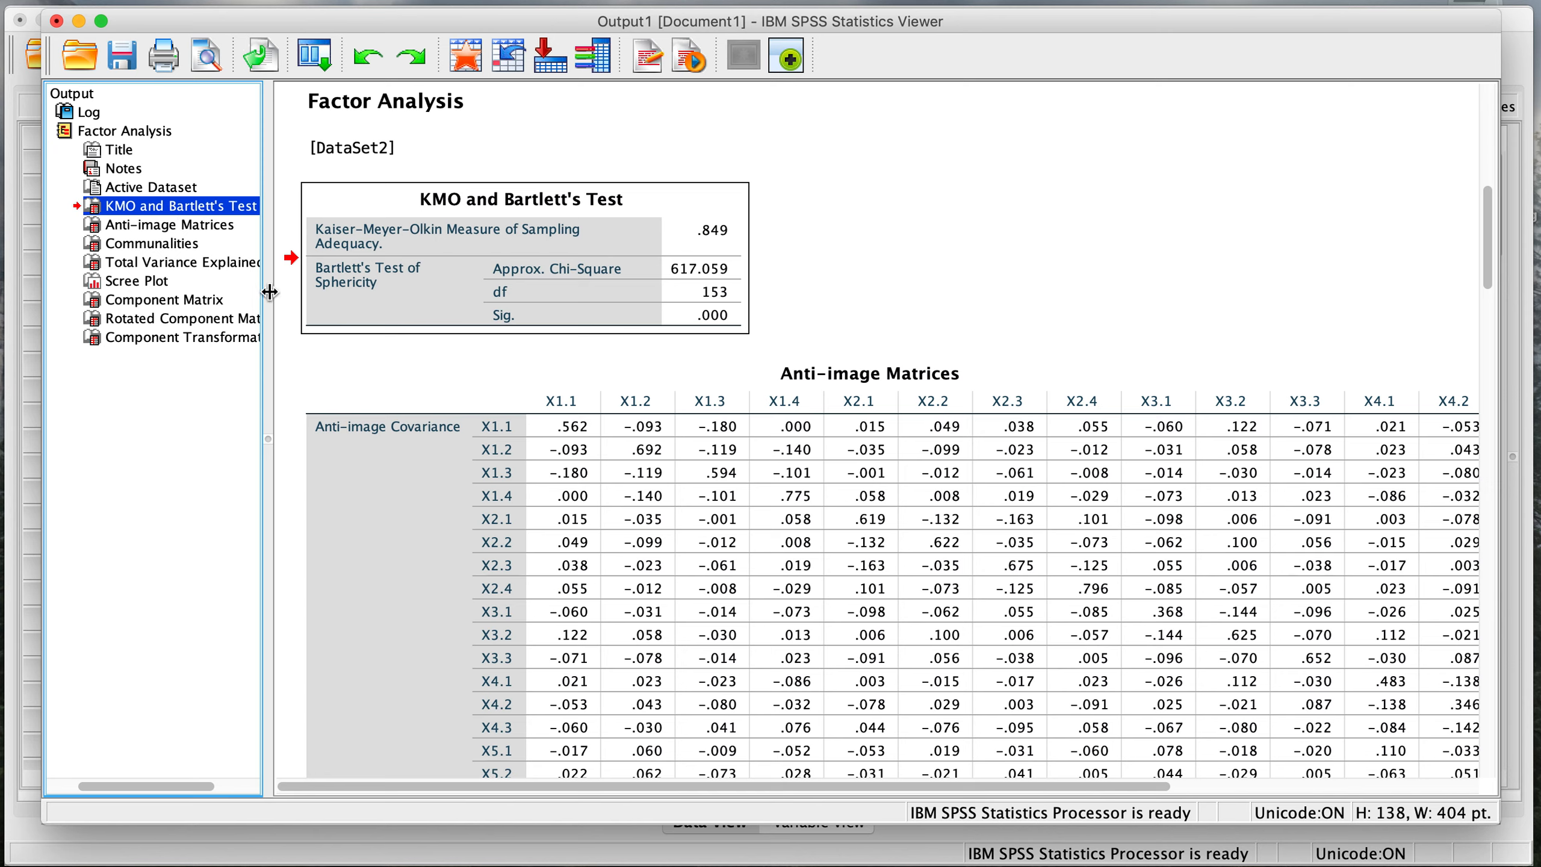
pyautogui.click(411, 233)
pyautogui.click(325, 241)
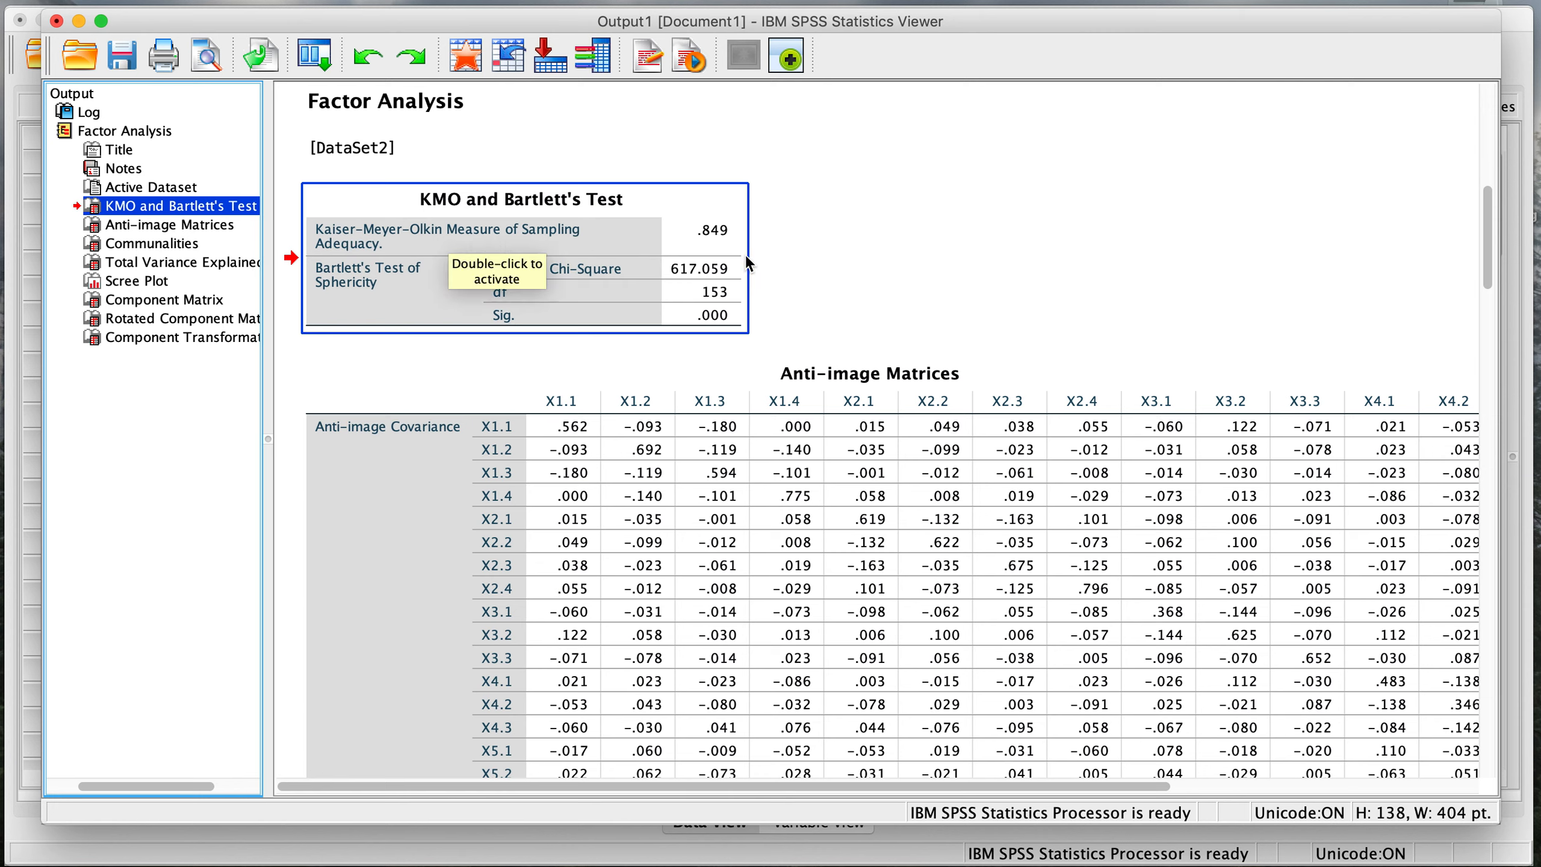
pyautogui.click(760, 262)
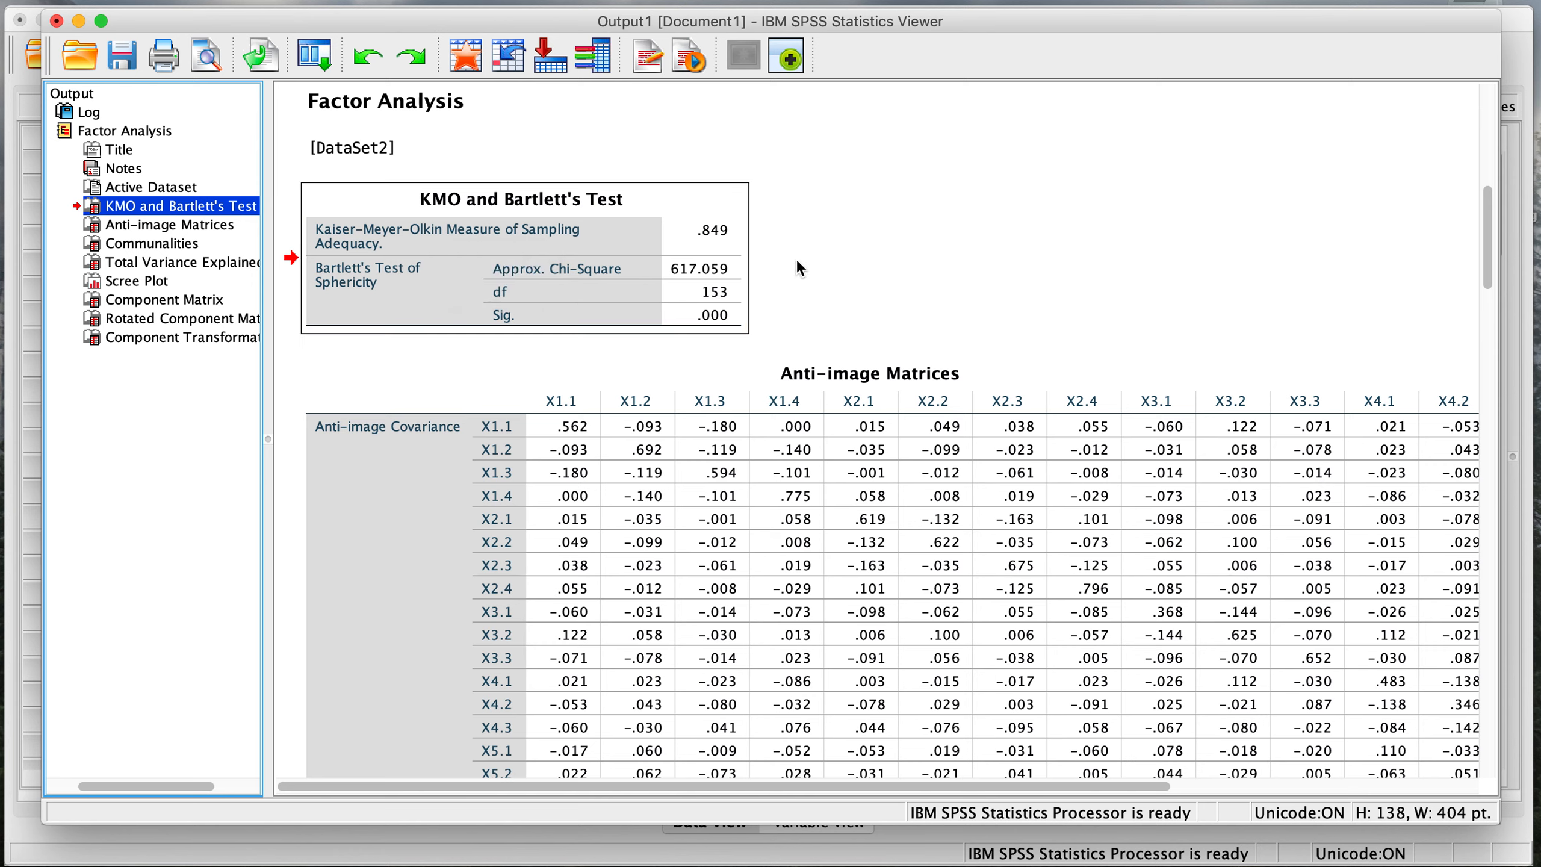
# - Check the Kaiser-Meyer-Olkin measure of sampling adequacy in the KMO and Bartlett's Test table
pyautogui.click(577, 247)
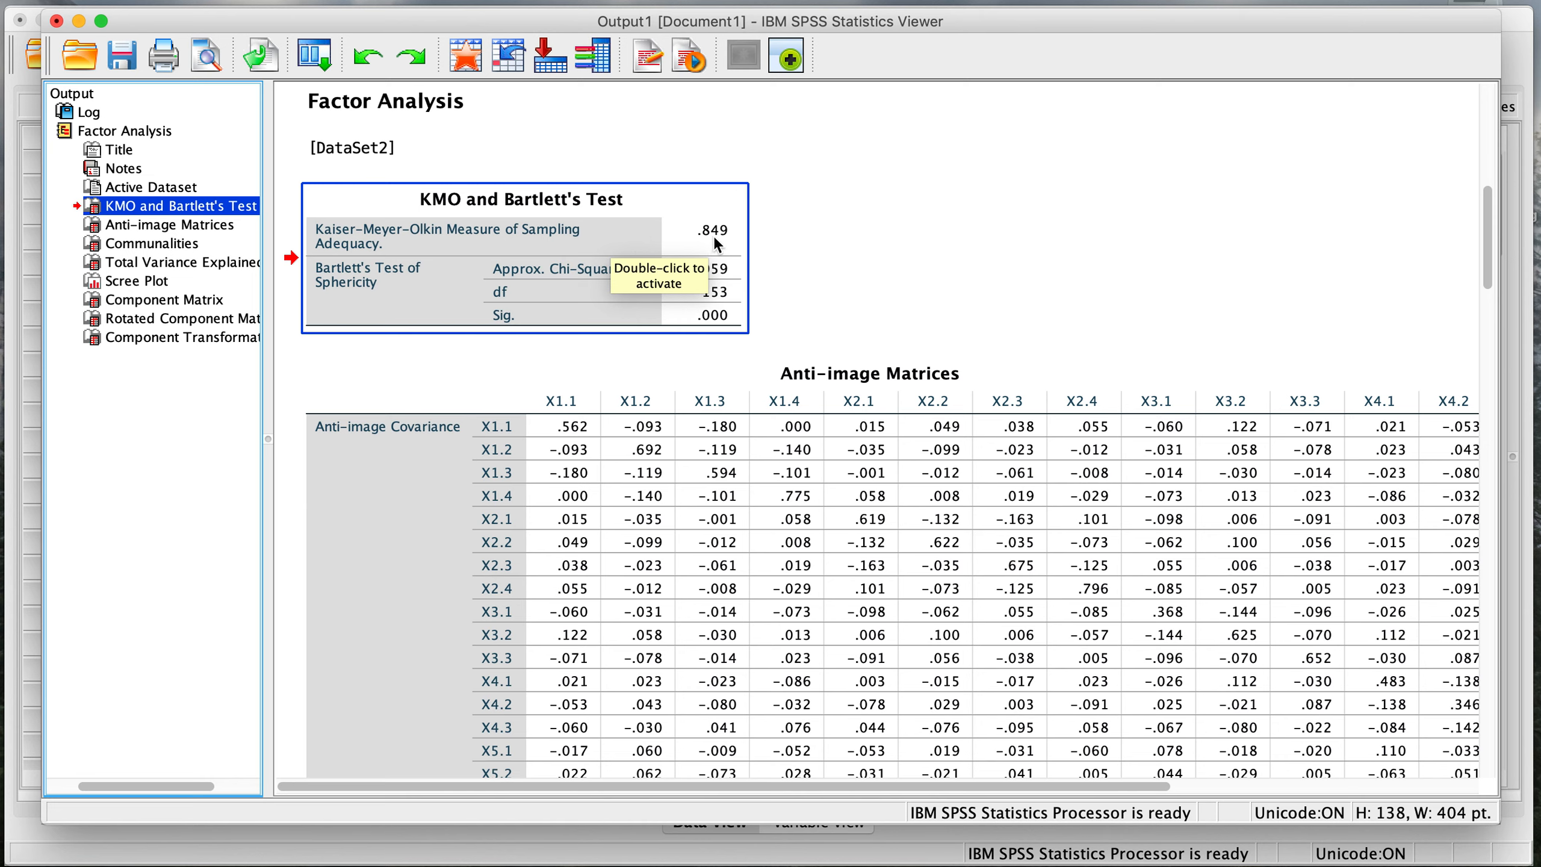
pyautogui.click(909, 244)
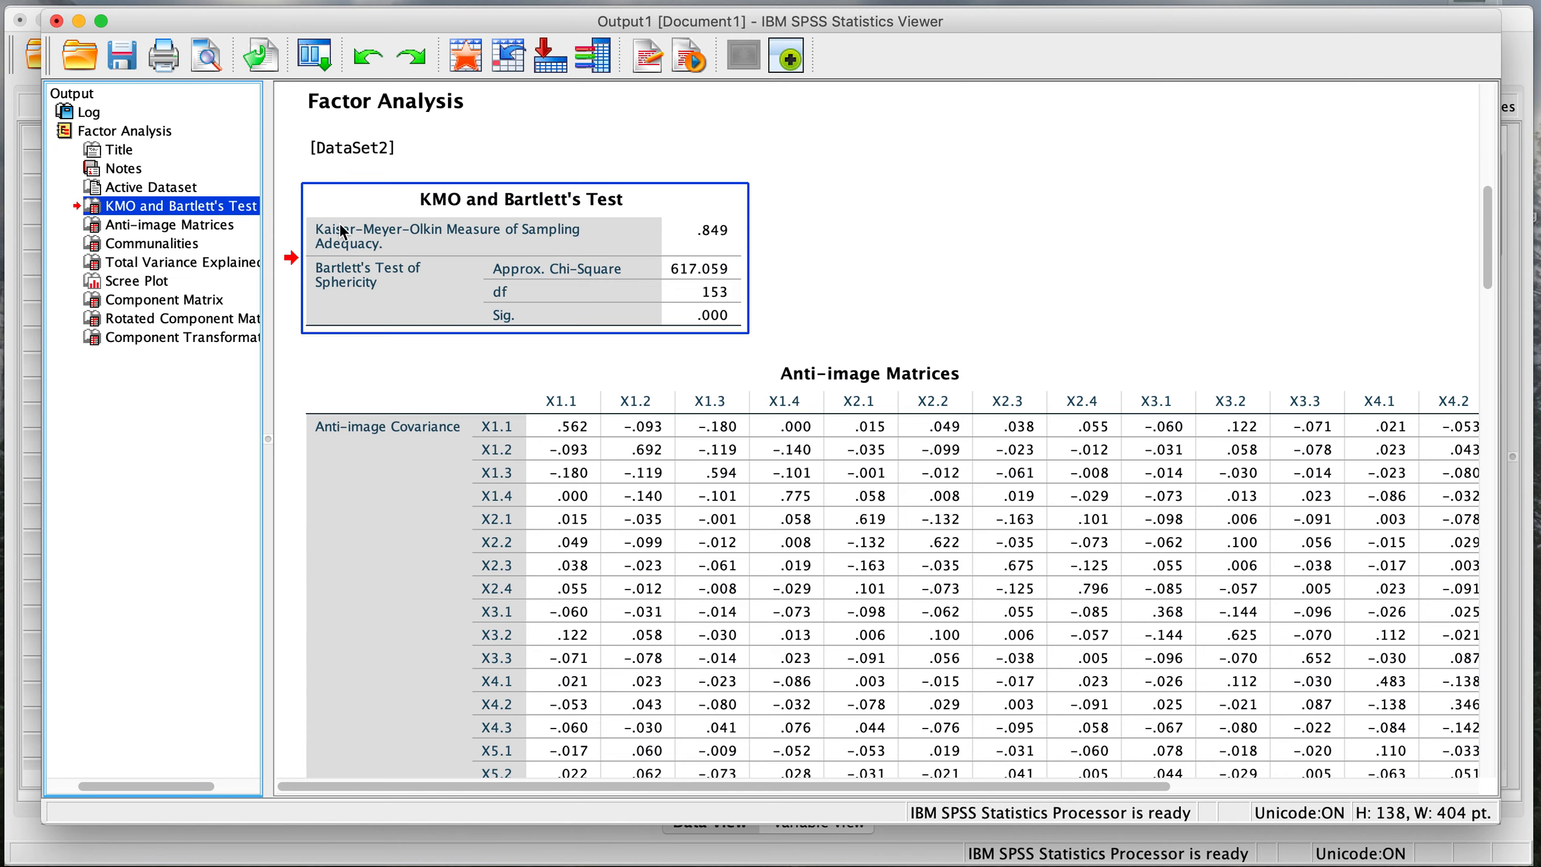
# - Show the Anti-image Matrices output and read the explanation of that table in the Word document
pyautogui.click(188, 224)
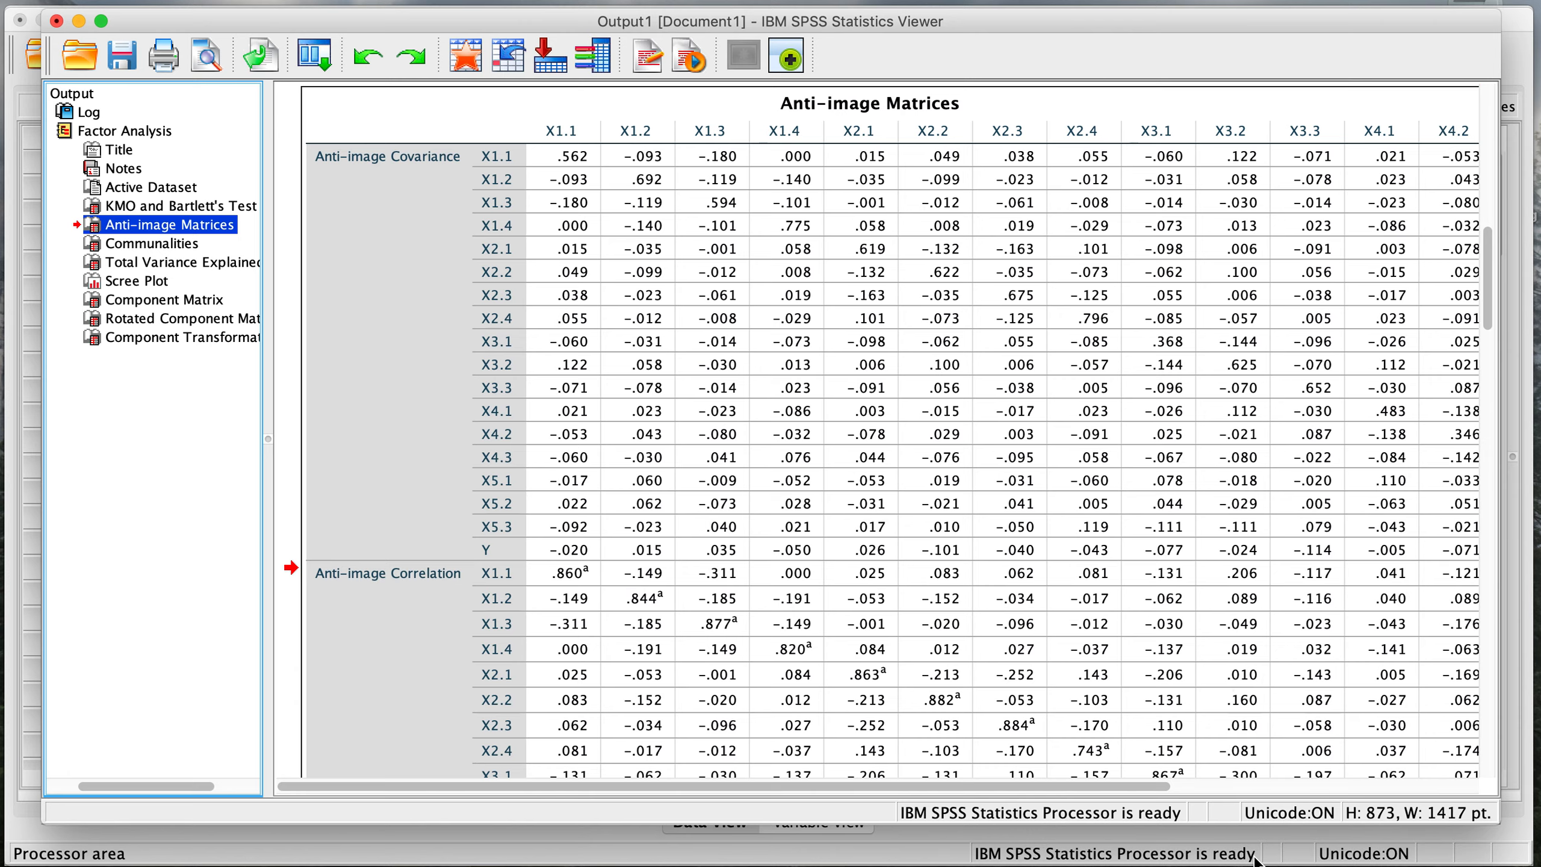
pyautogui.click(1031, 859)
pyautogui.scroll(10, 874, 440)
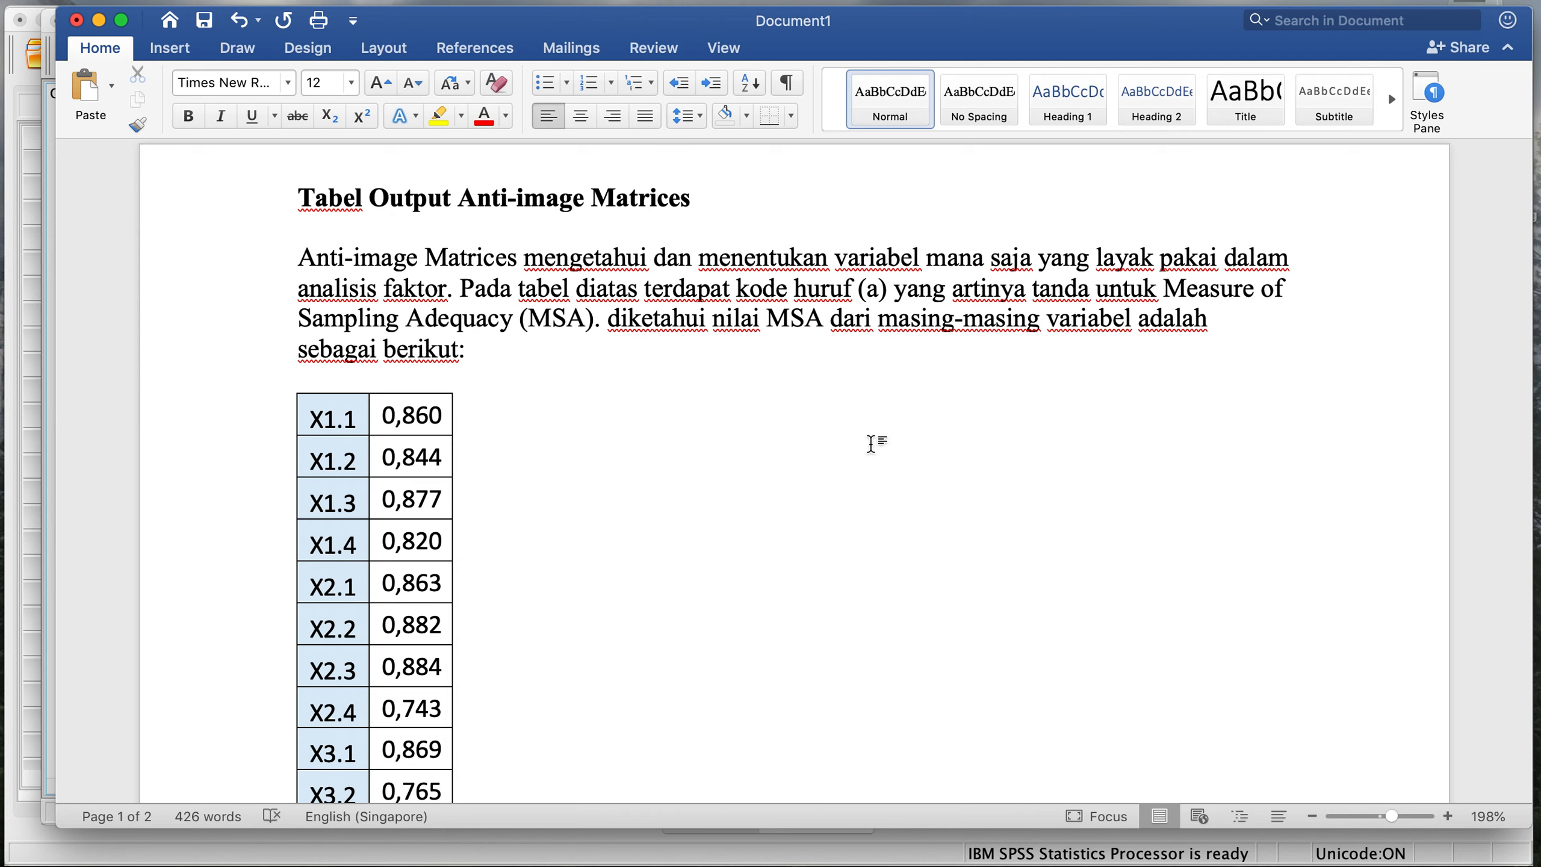
# - Return to the SPSS output and examine the MSA values marked (a) along the diagonal of the Anti-image Correlation section
pyautogui.click(1262, 850)
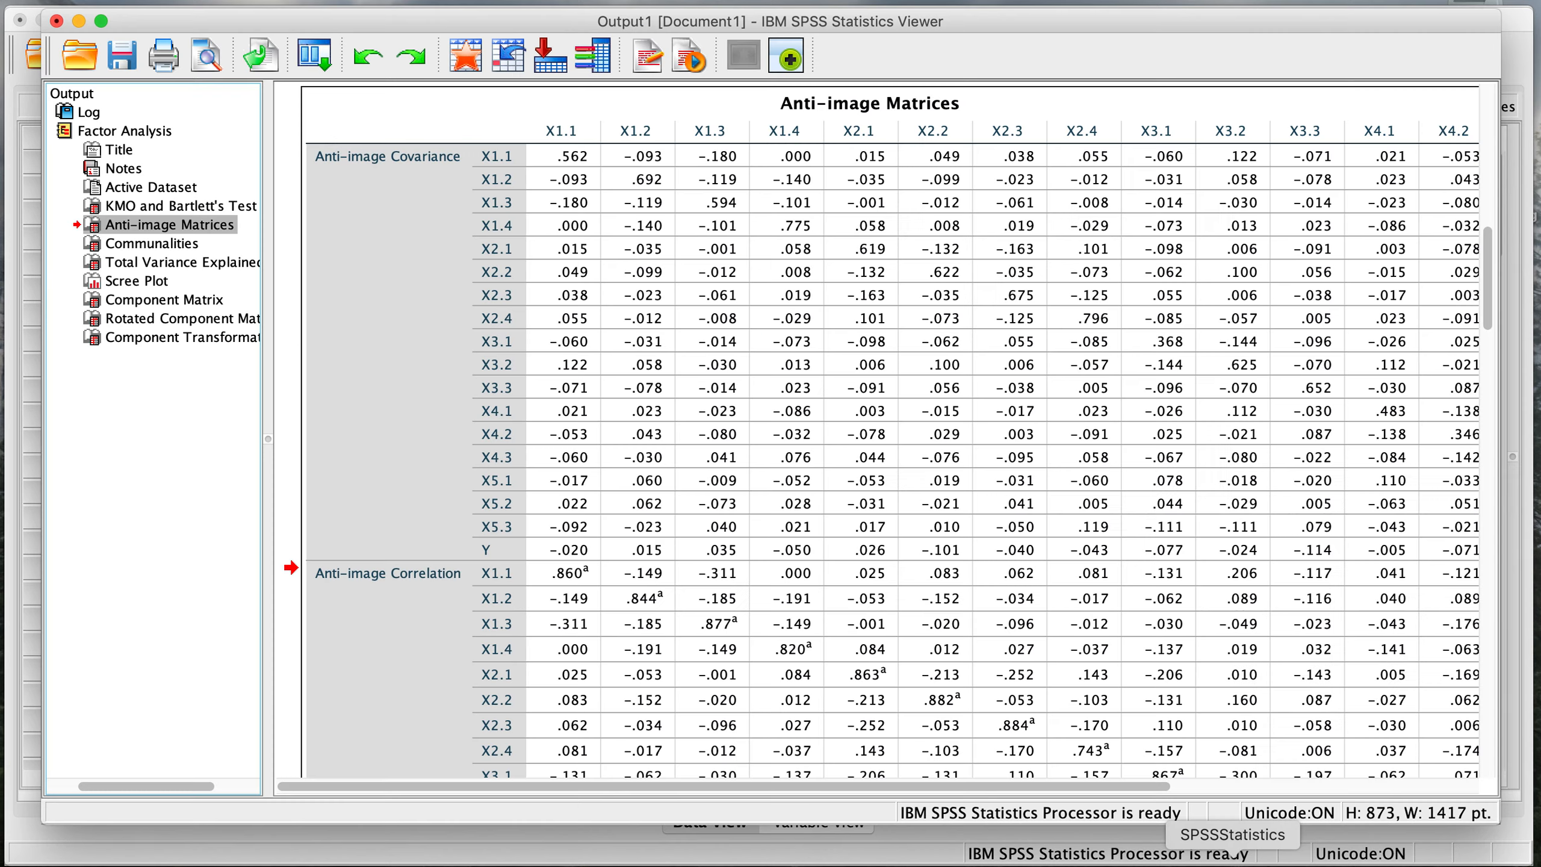
pyautogui.click(770, 501)
pyautogui.scroll(-3, 689, 517)
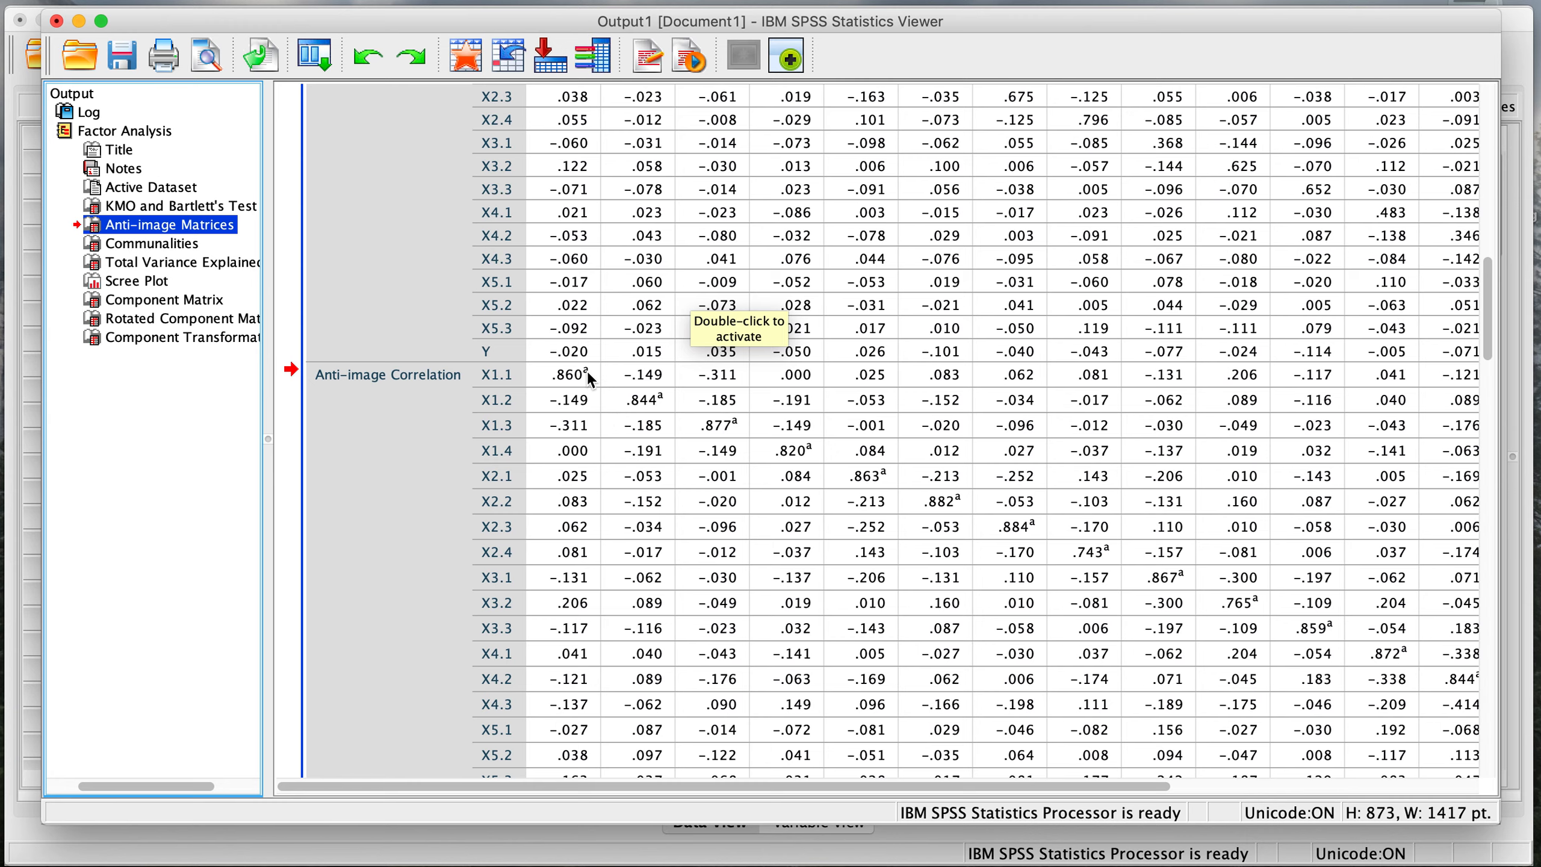
pyautogui.scroll(6, 587, 370)
pyautogui.scroll(-3, 587, 370)
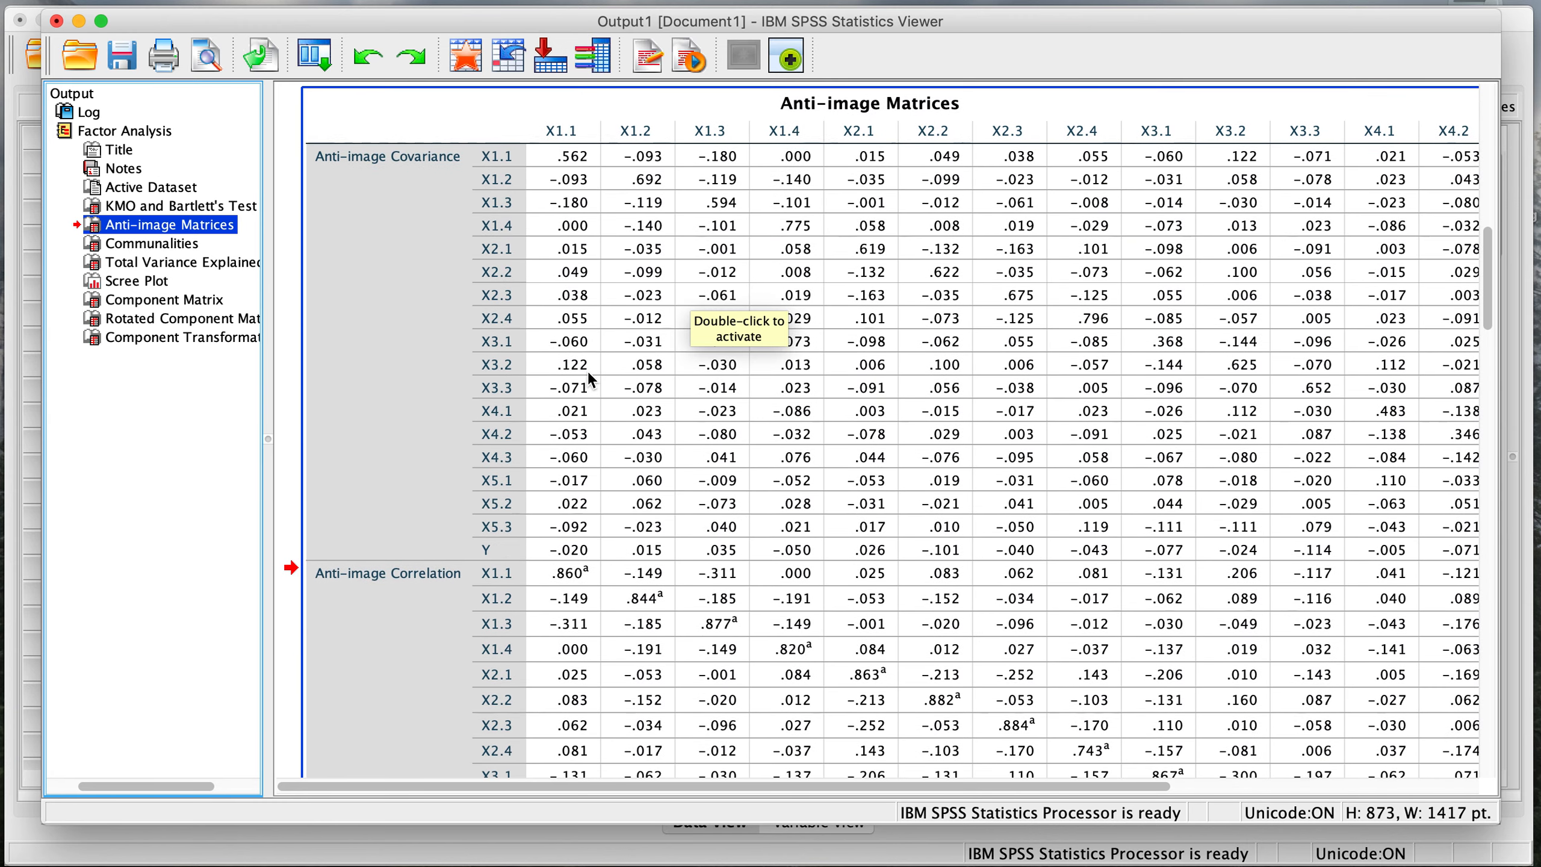
pyautogui.scroll(-1, 587, 371)
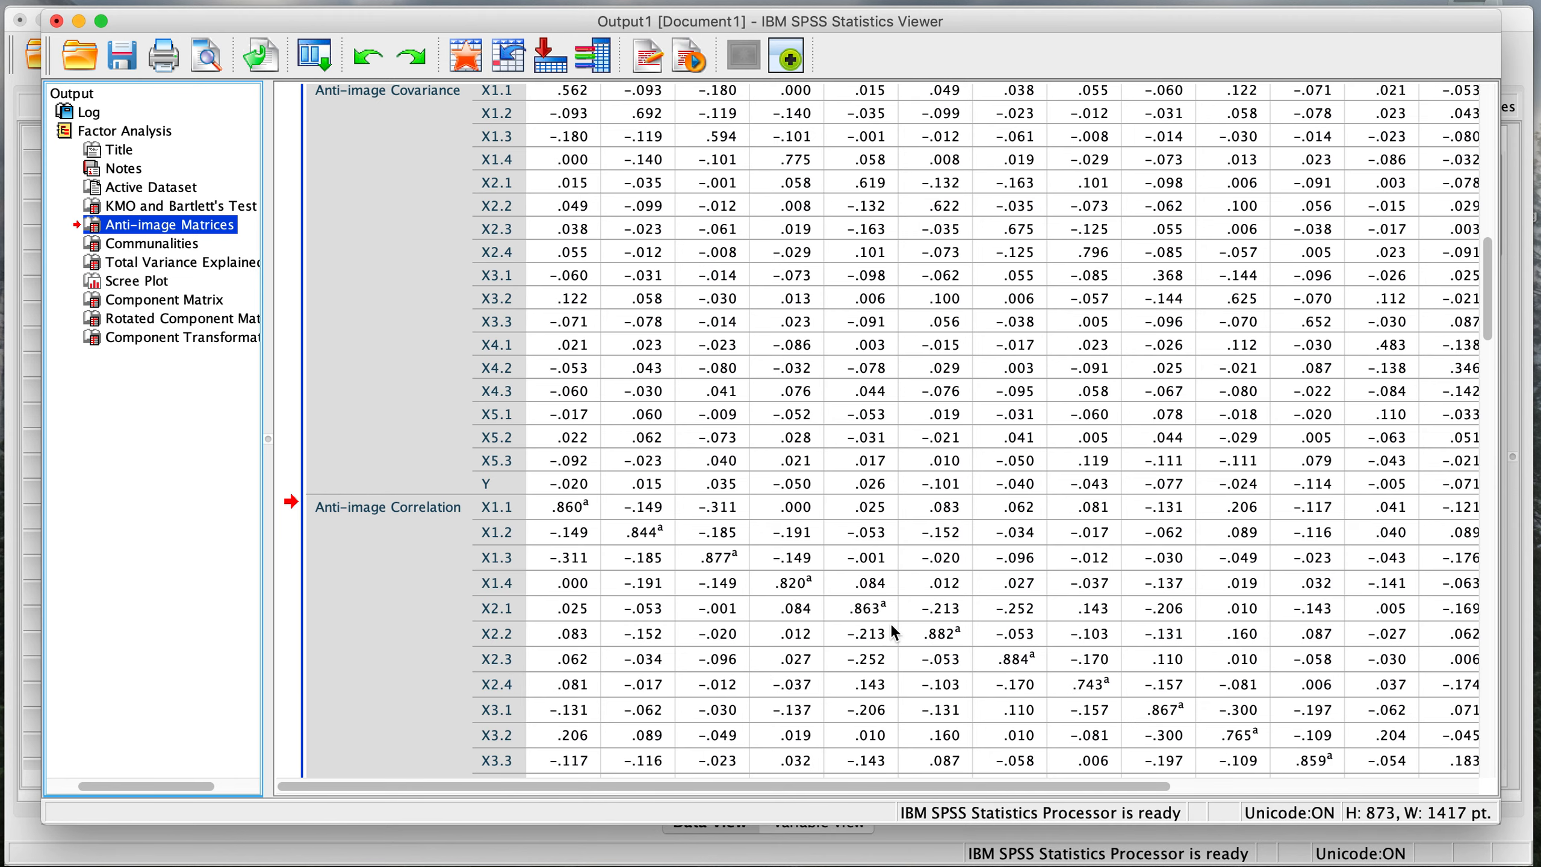
pyautogui.scroll(-4, 667, 526)
pyautogui.hscroll(1, 668, 526)
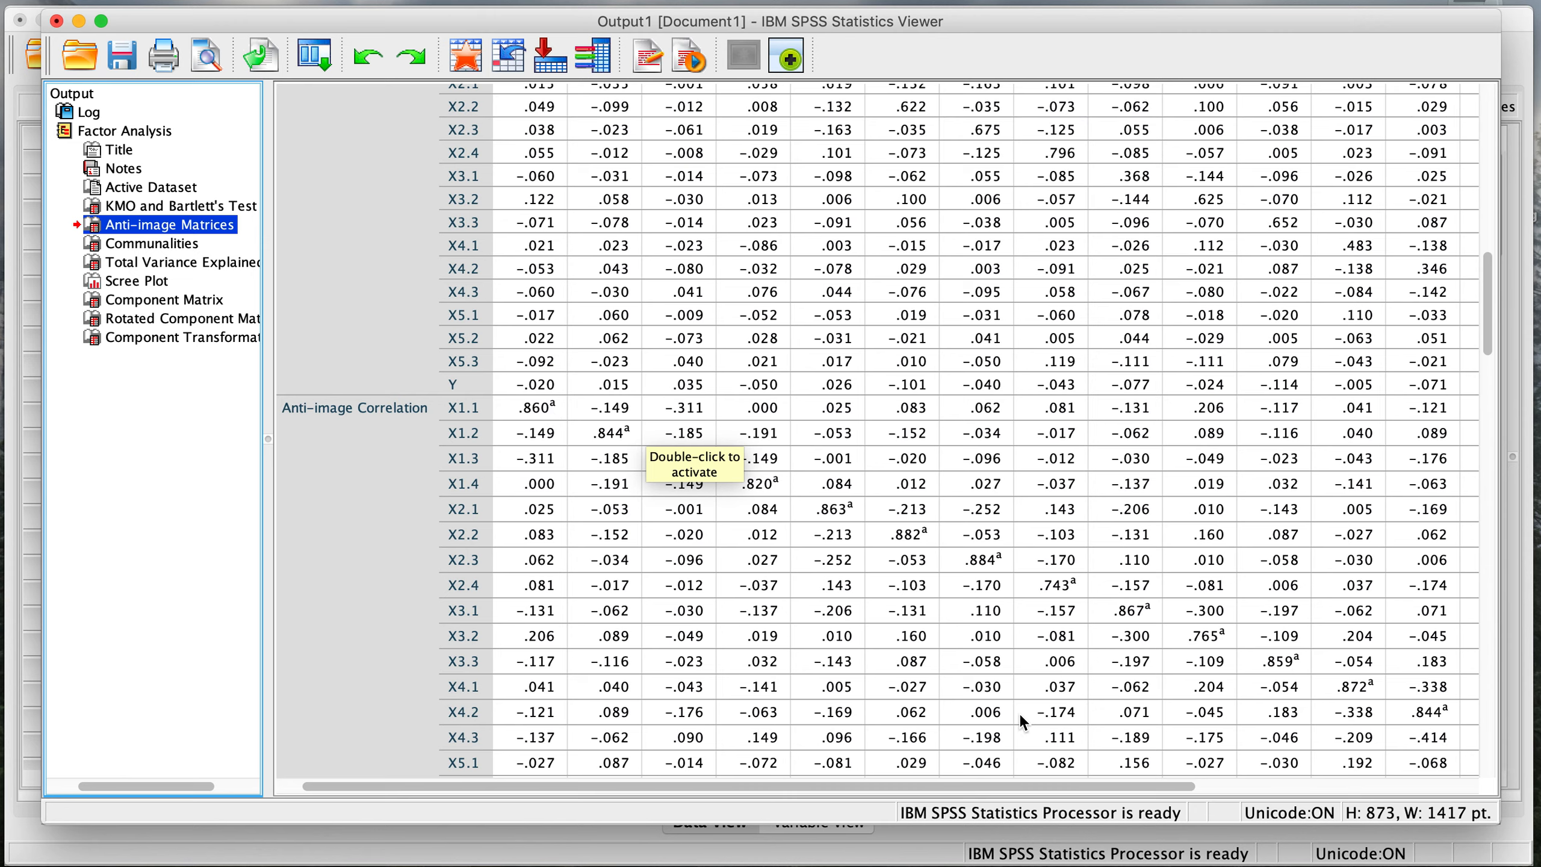
# - Switch to the Word document and review the table of MSA values for variables X1.1 through Y
pyautogui.click(1167, 865)
pyautogui.scroll(-5, 833, 609)
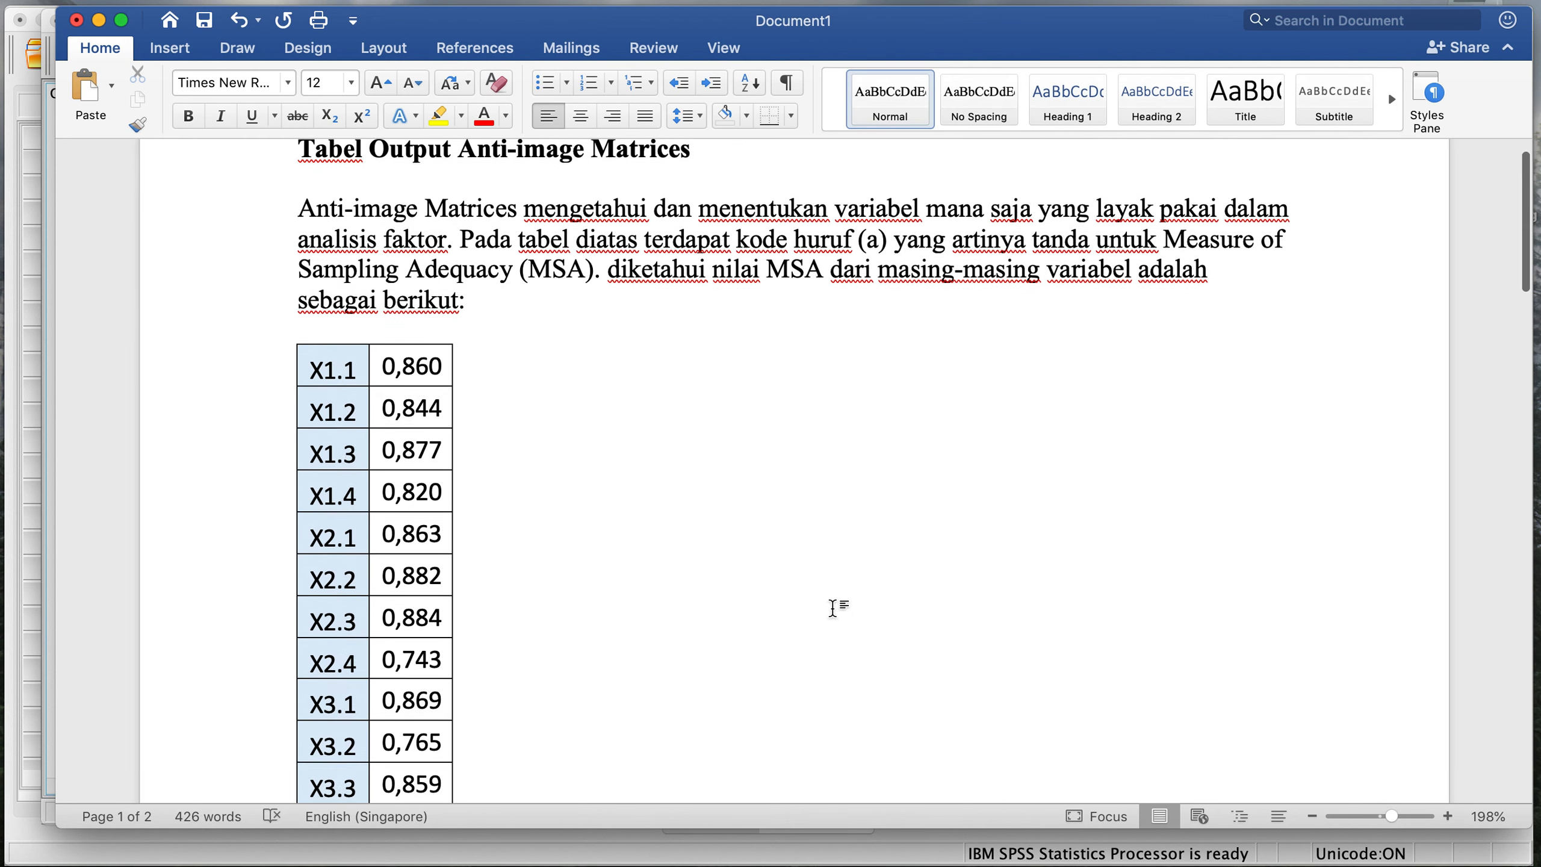
pyautogui.scroll(-5, 833, 606)
pyautogui.scroll(2, 833, 607)
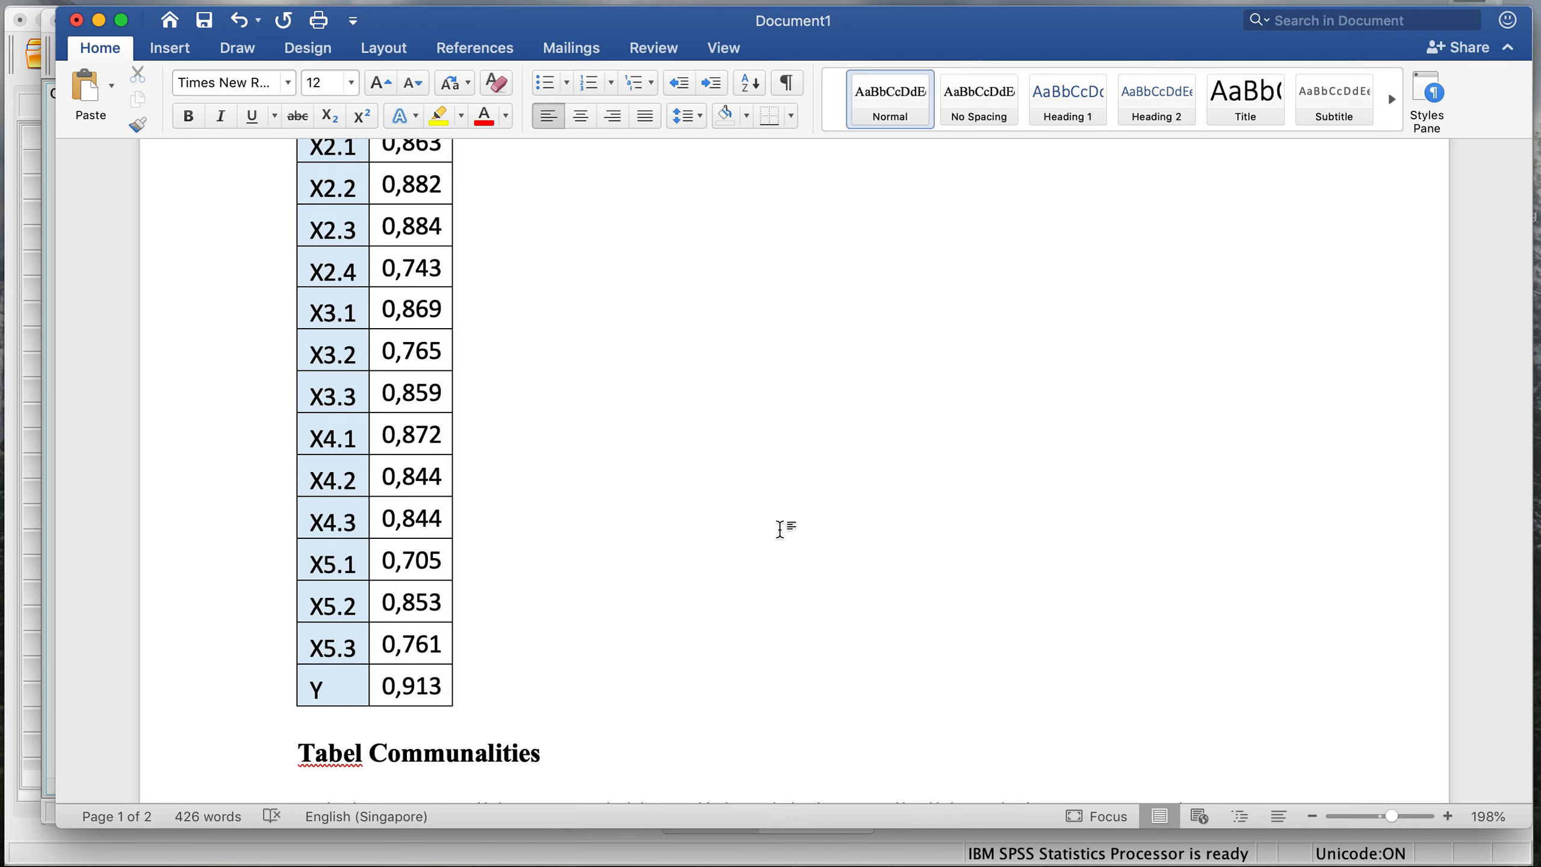
pyautogui.scroll(5, 780, 528)
pyautogui.scroll(7, 780, 528)
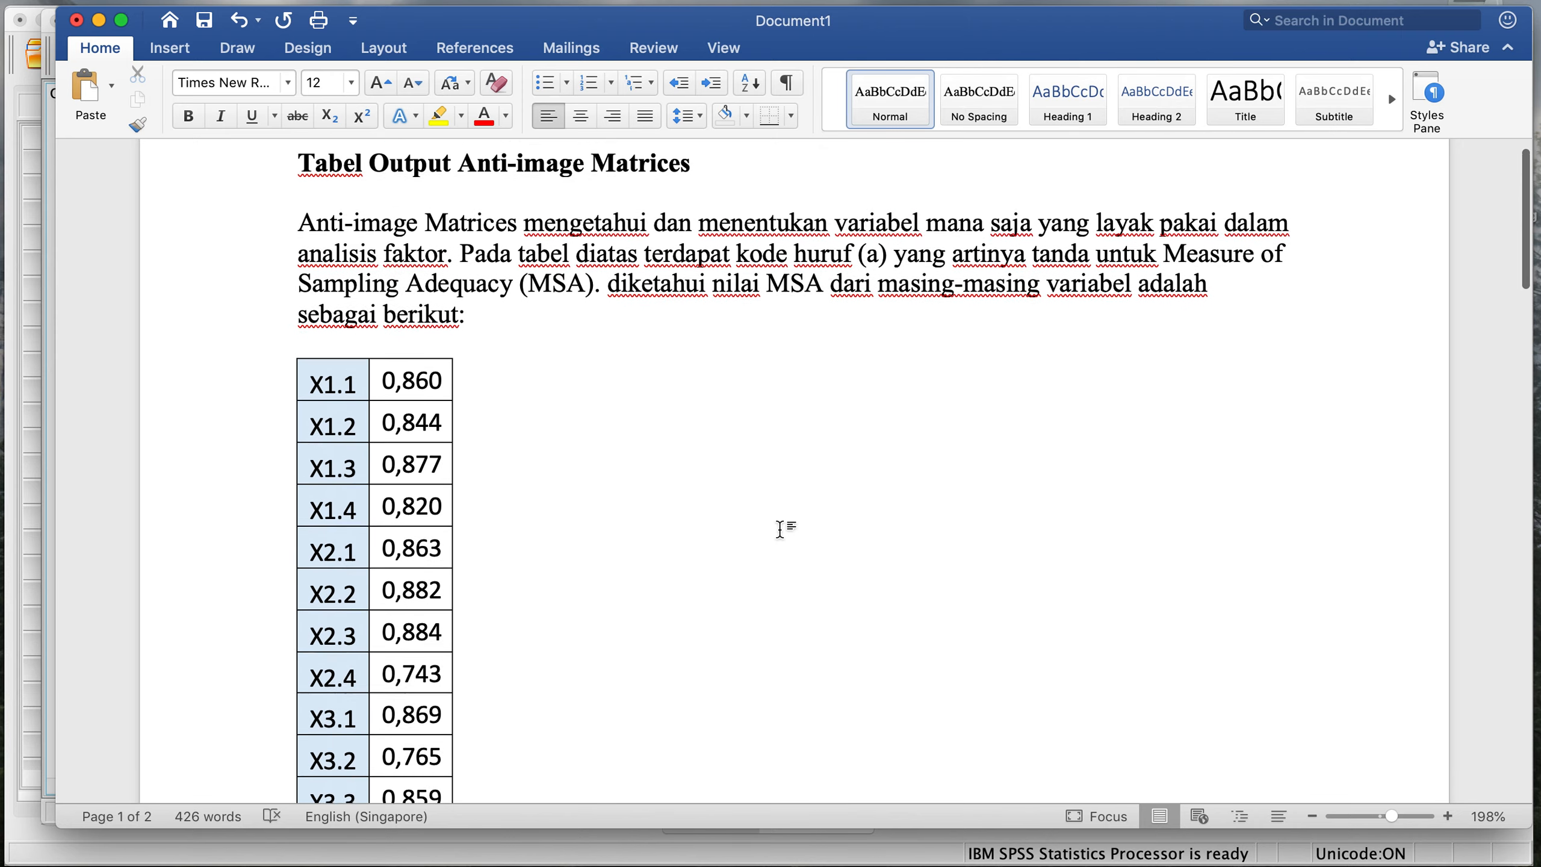
pyautogui.scroll(-2, 780, 528)
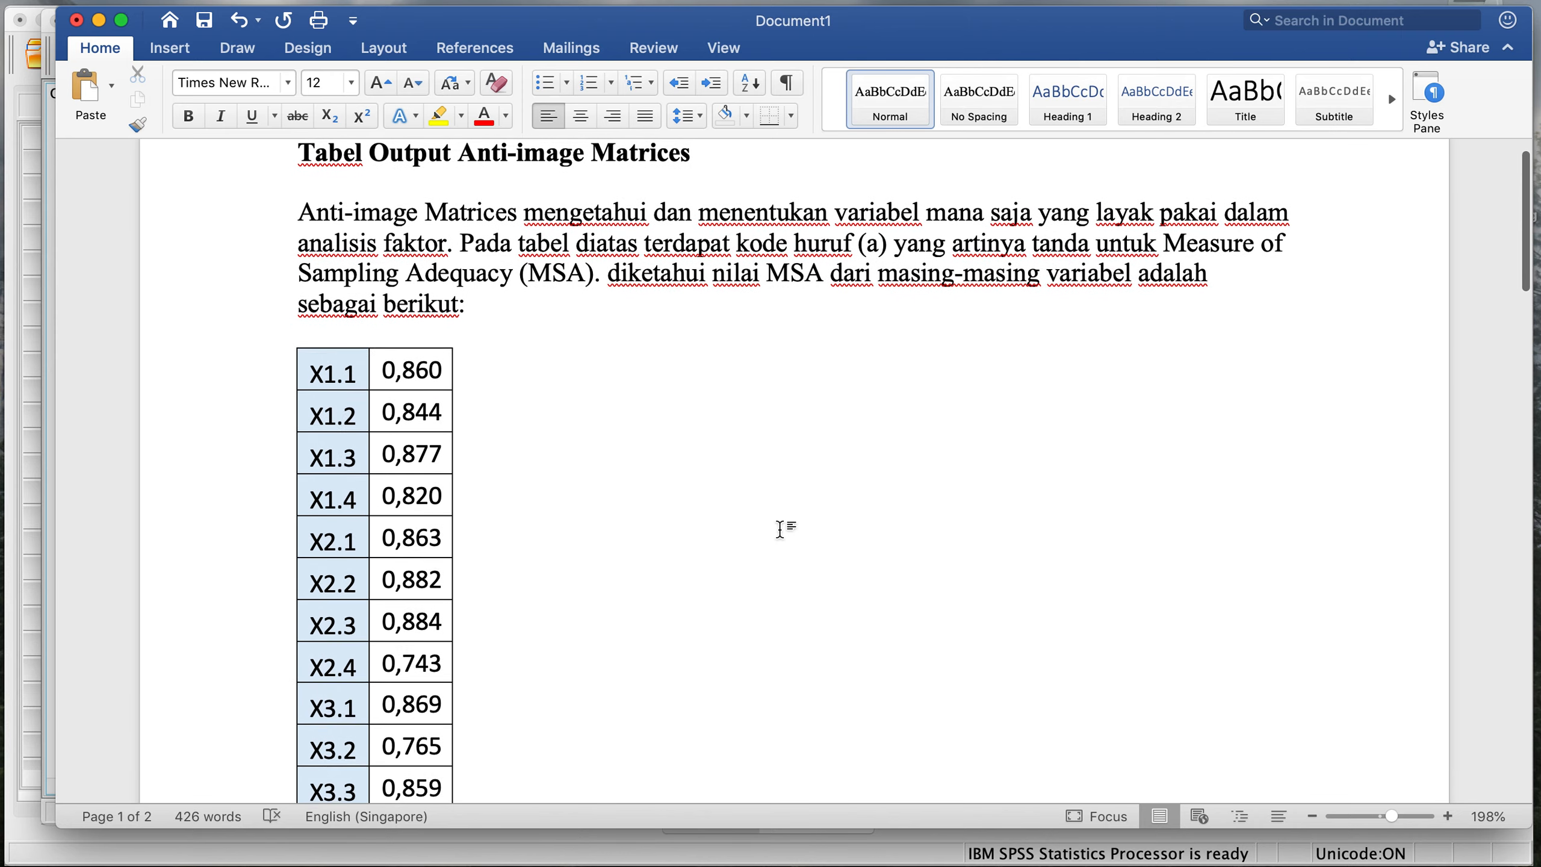
pyautogui.scroll(-1, 780, 527)
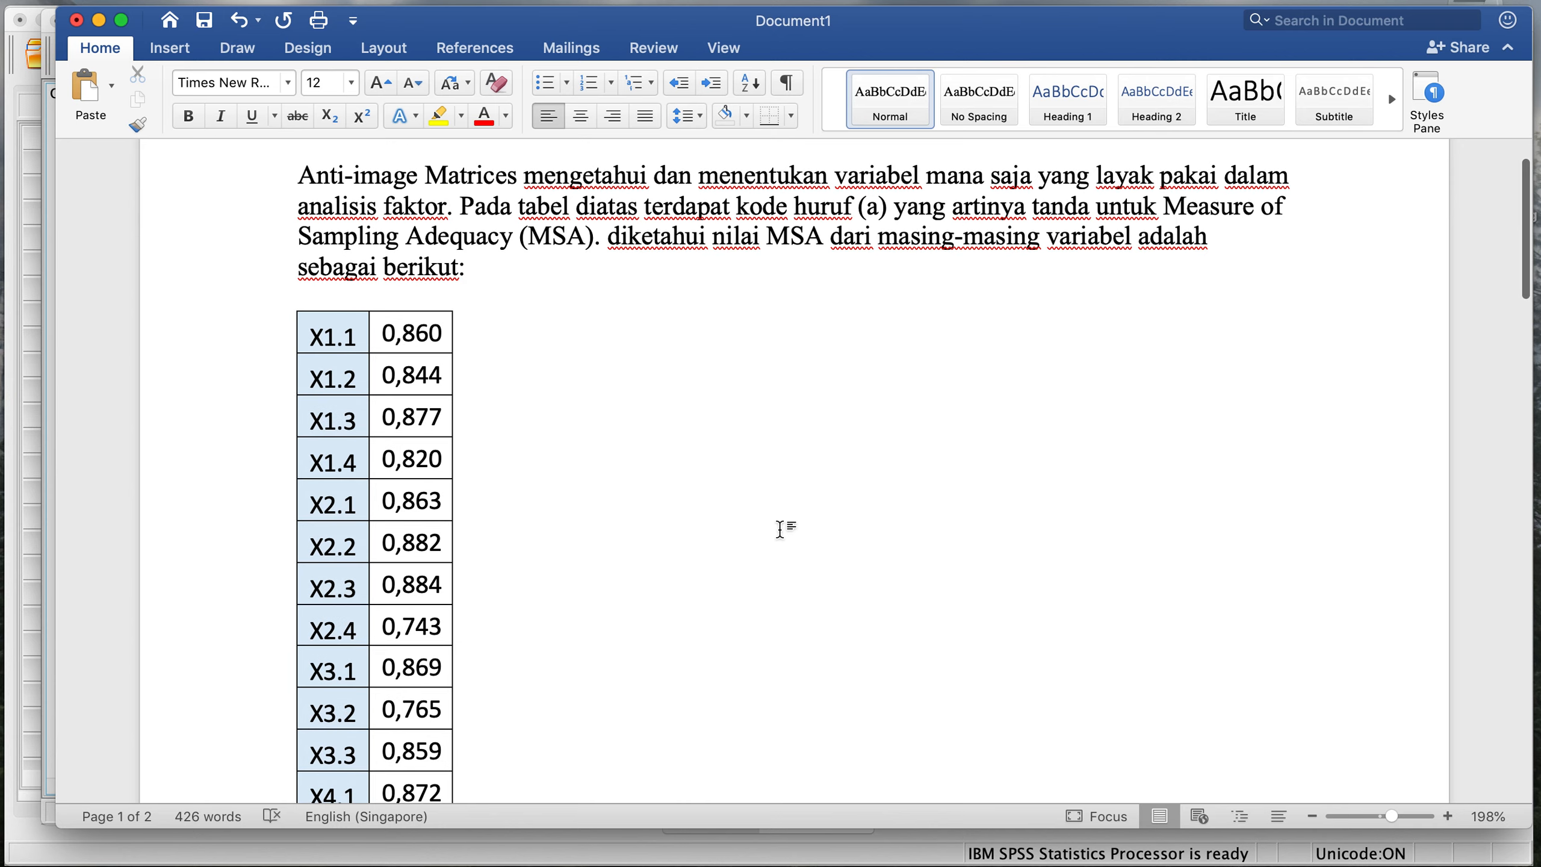
pyautogui.scroll(-1, 780, 528)
pyautogui.scroll(-2, 780, 528)
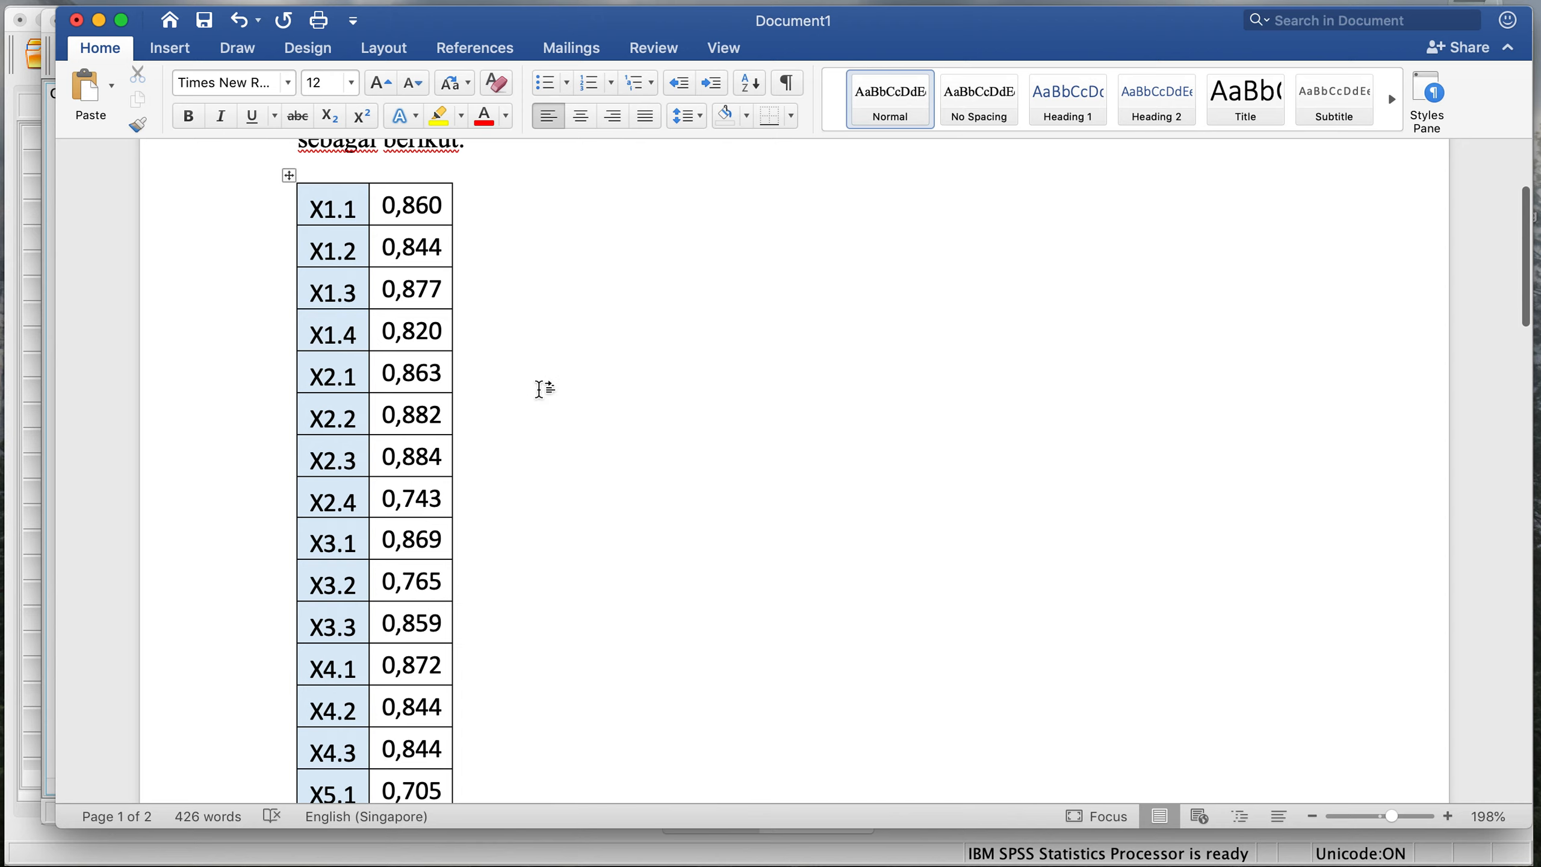
pyautogui.scroll(-5, 540, 388)
pyautogui.scroll(2, 539, 388)
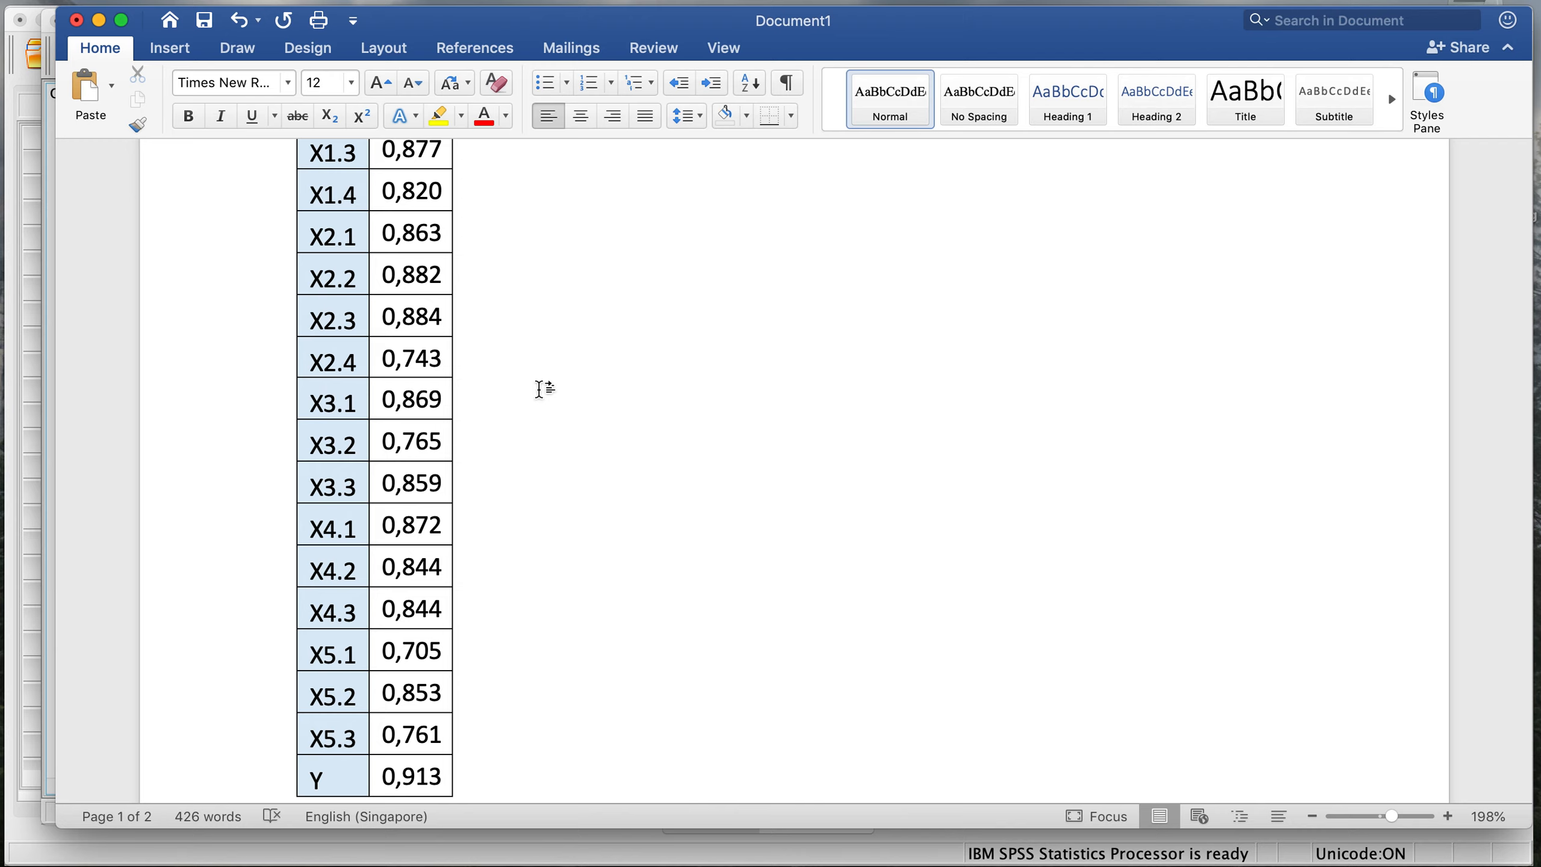
pyautogui.scroll(-2, 540, 389)
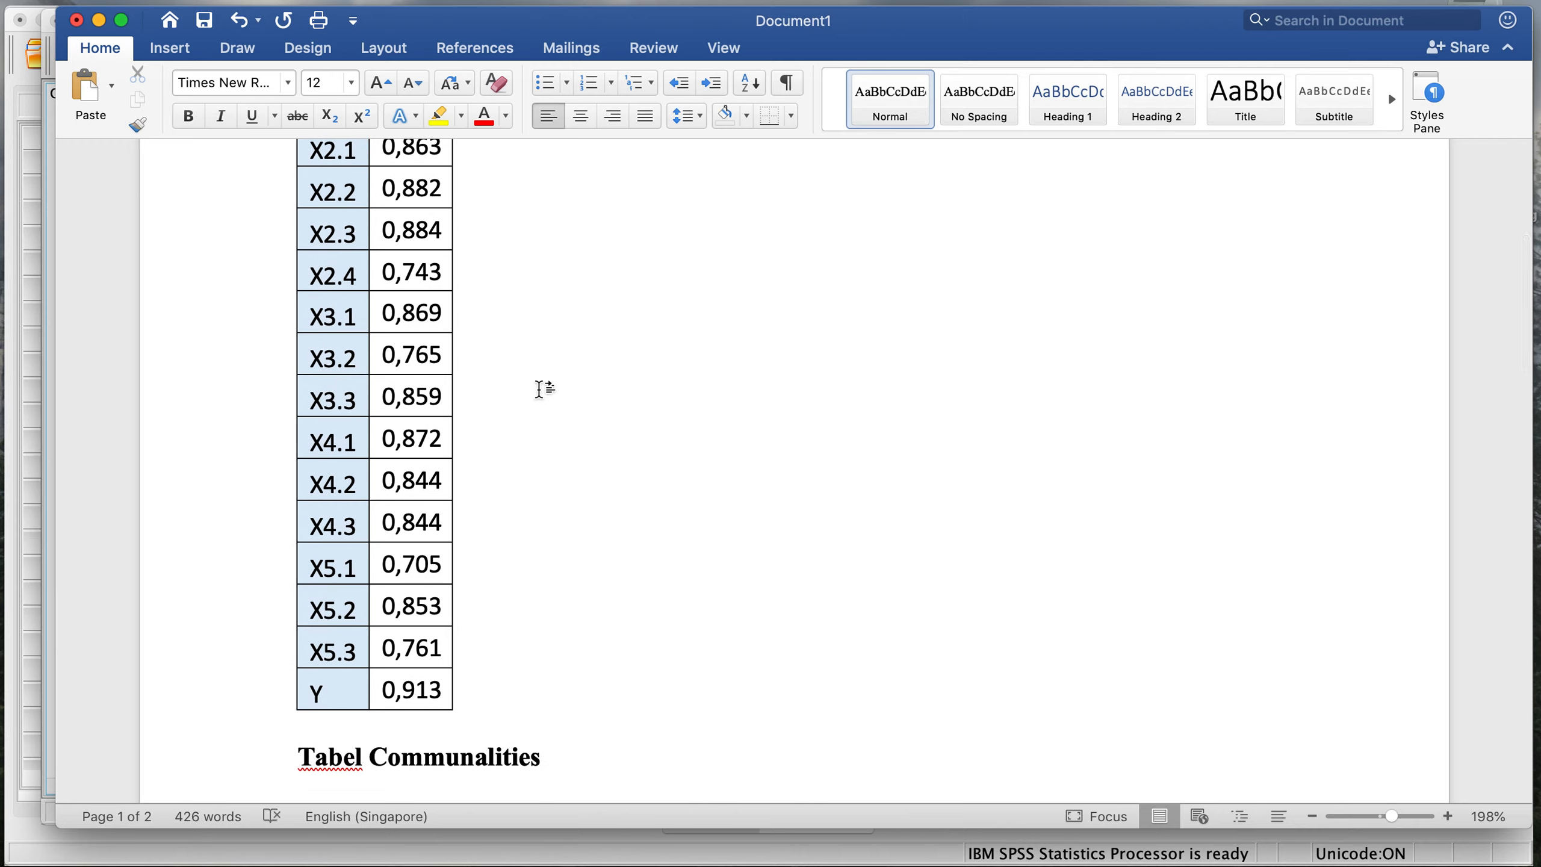
pyautogui.scroll(-2, 984, 647)
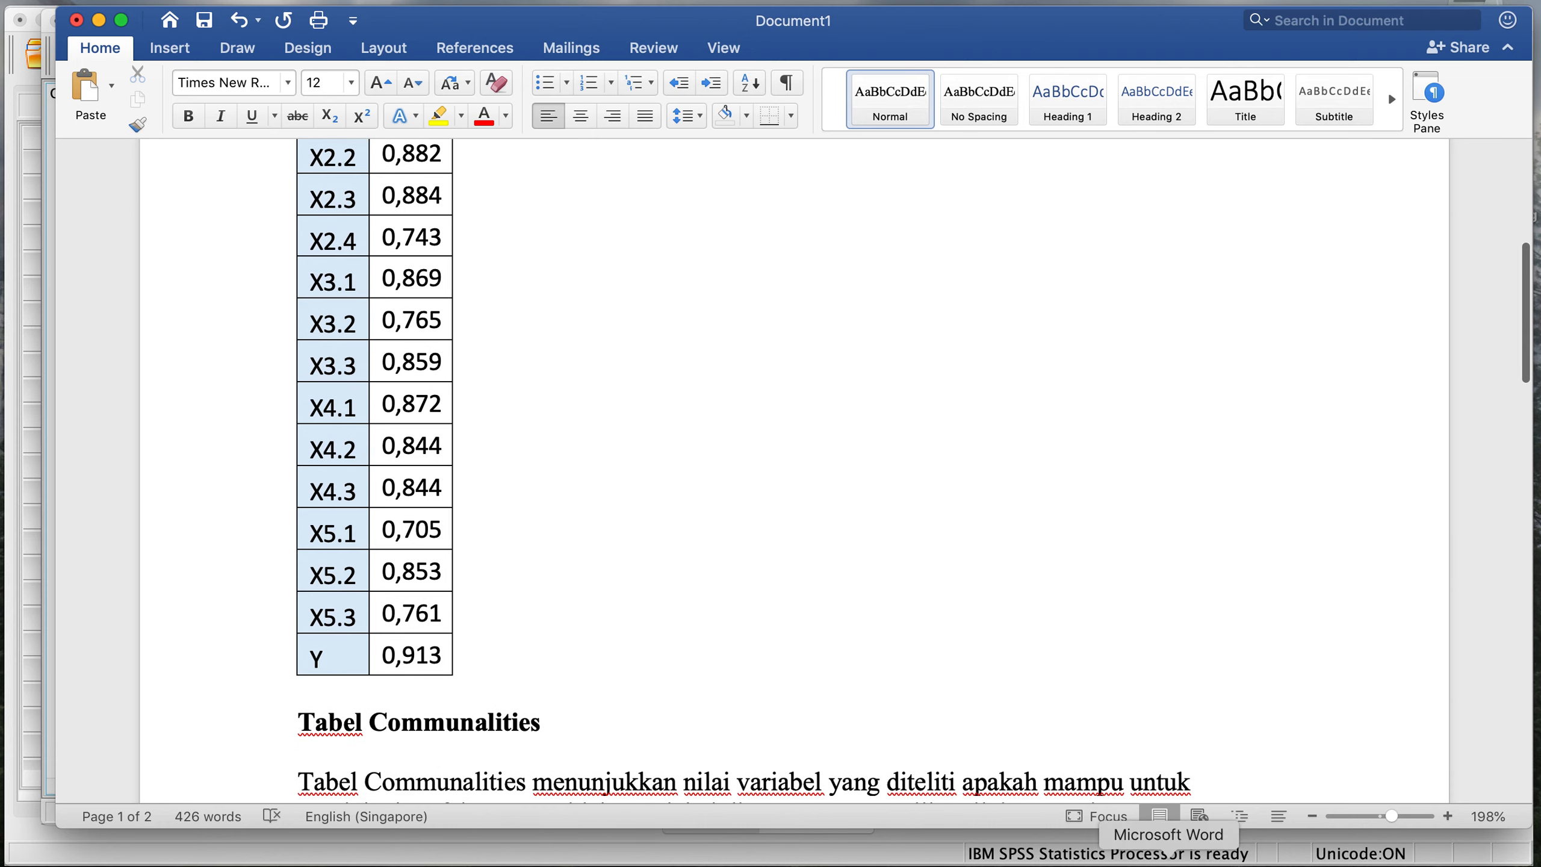
# - Show the Communalities table in the SPSS output and compare its Extraction values with the criterion explained in the Word document
pyautogui.click(1233, 864)
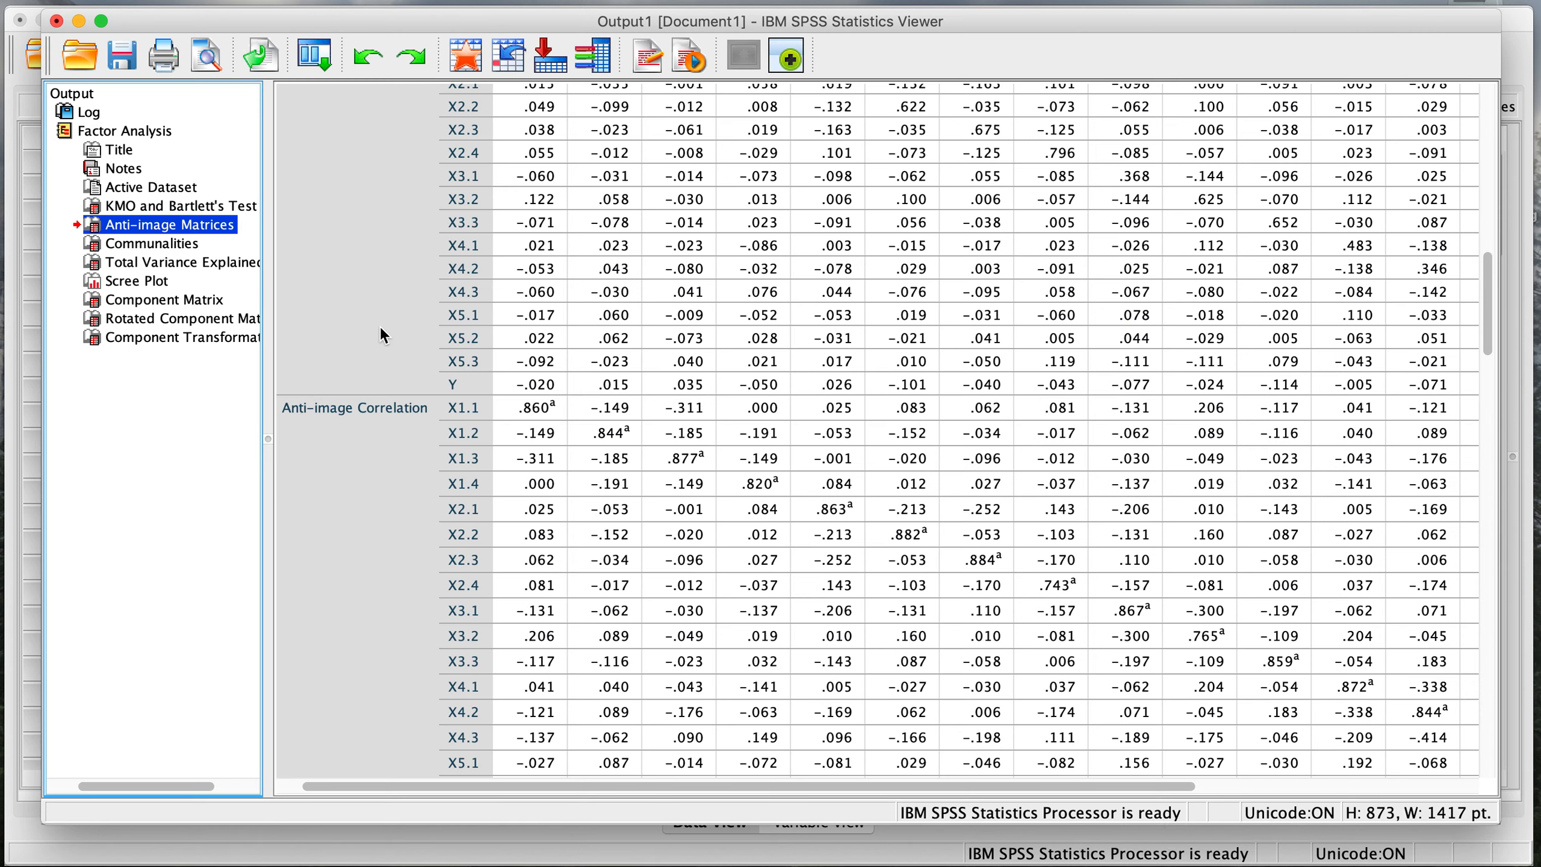
pyautogui.click(142, 246)
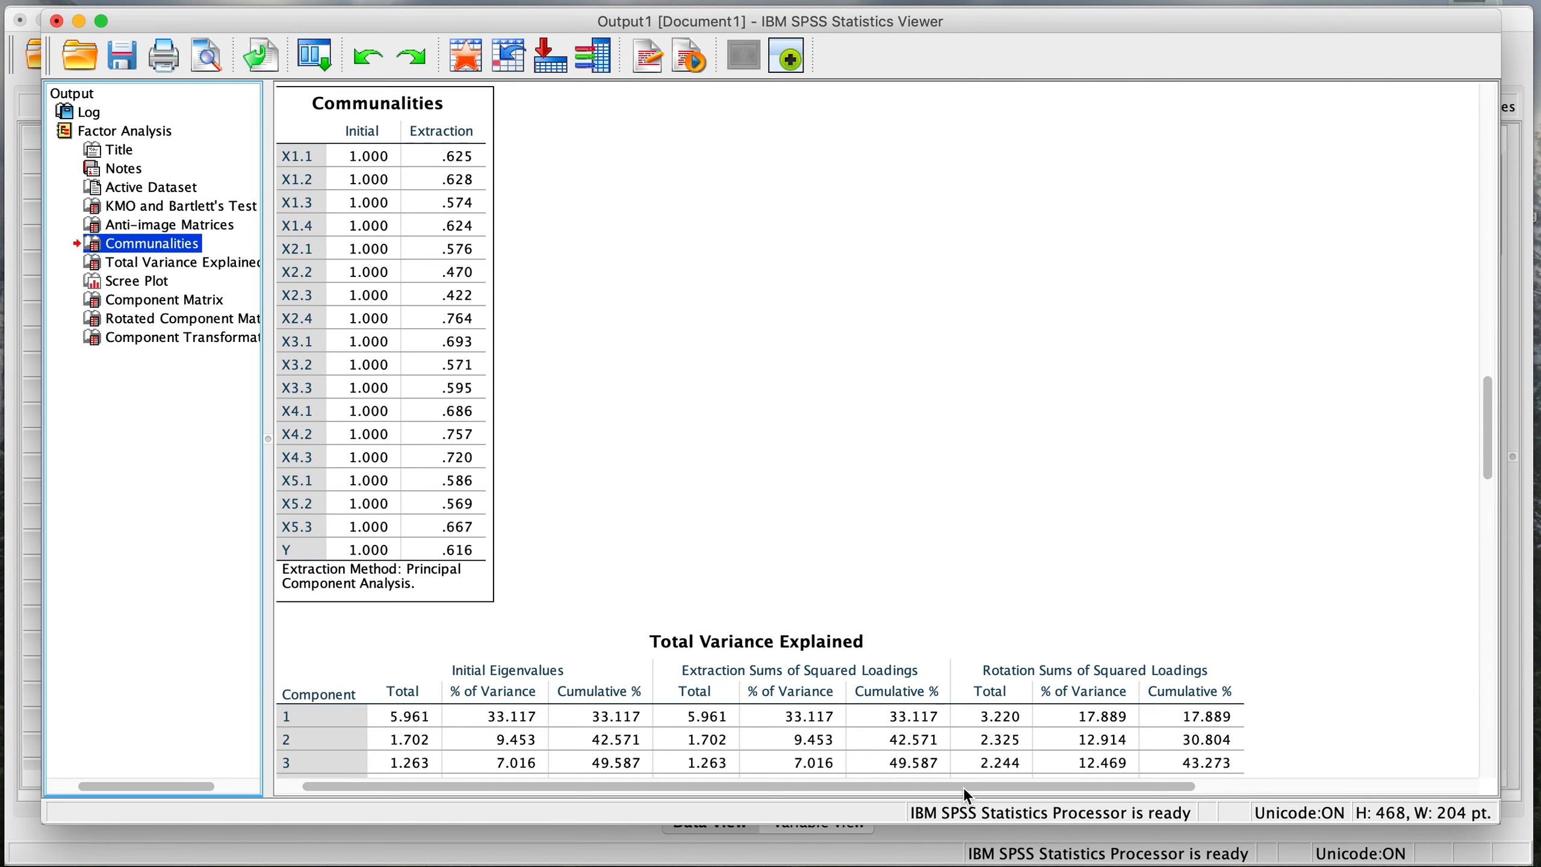
pyautogui.hscroll(-2, 965, 786)
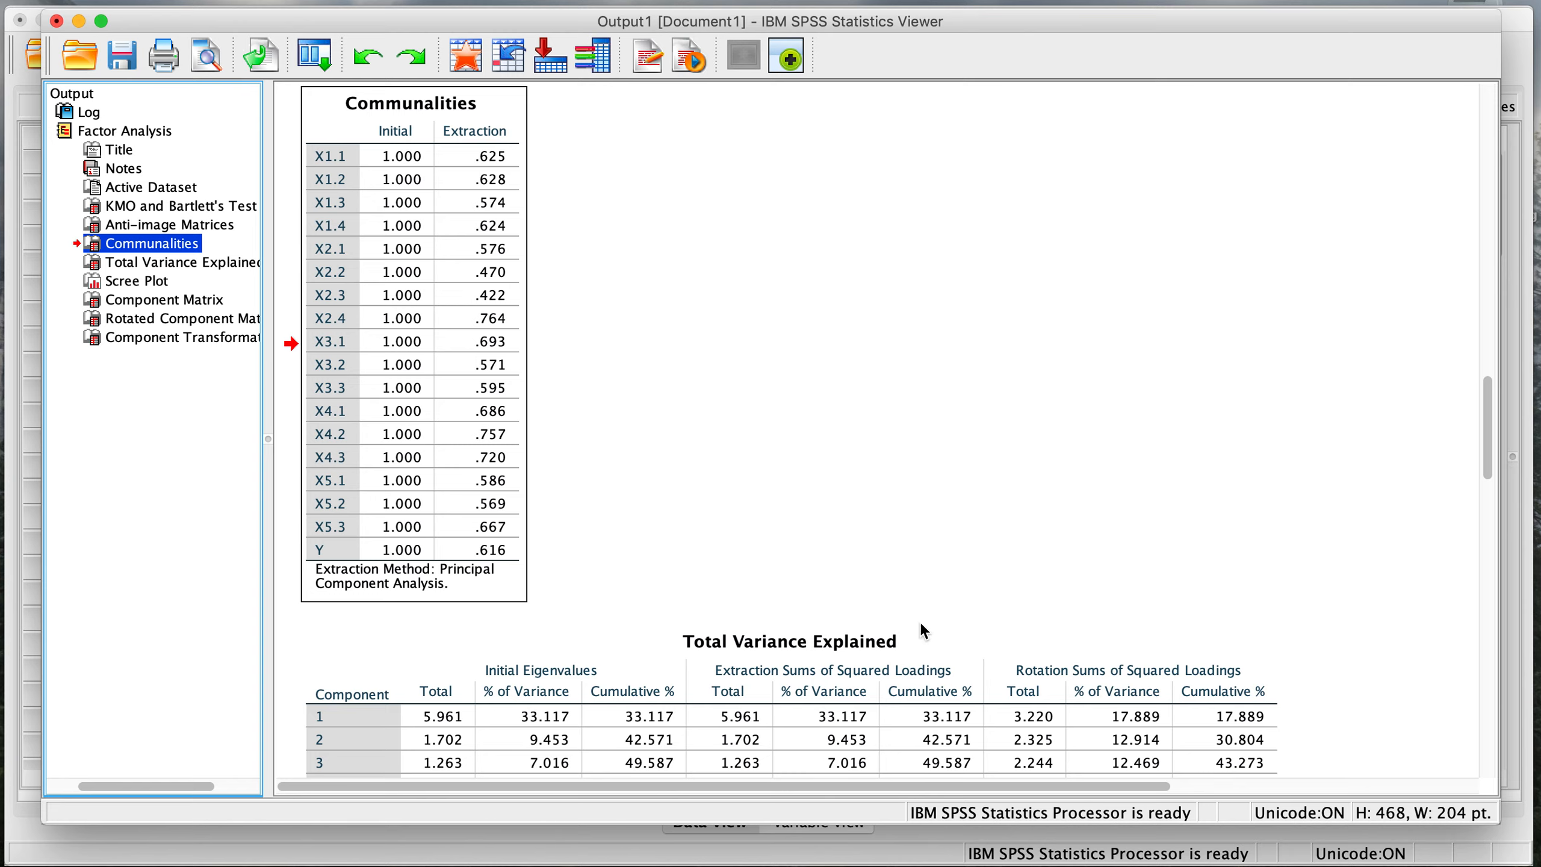
pyautogui.click(1168, 861)
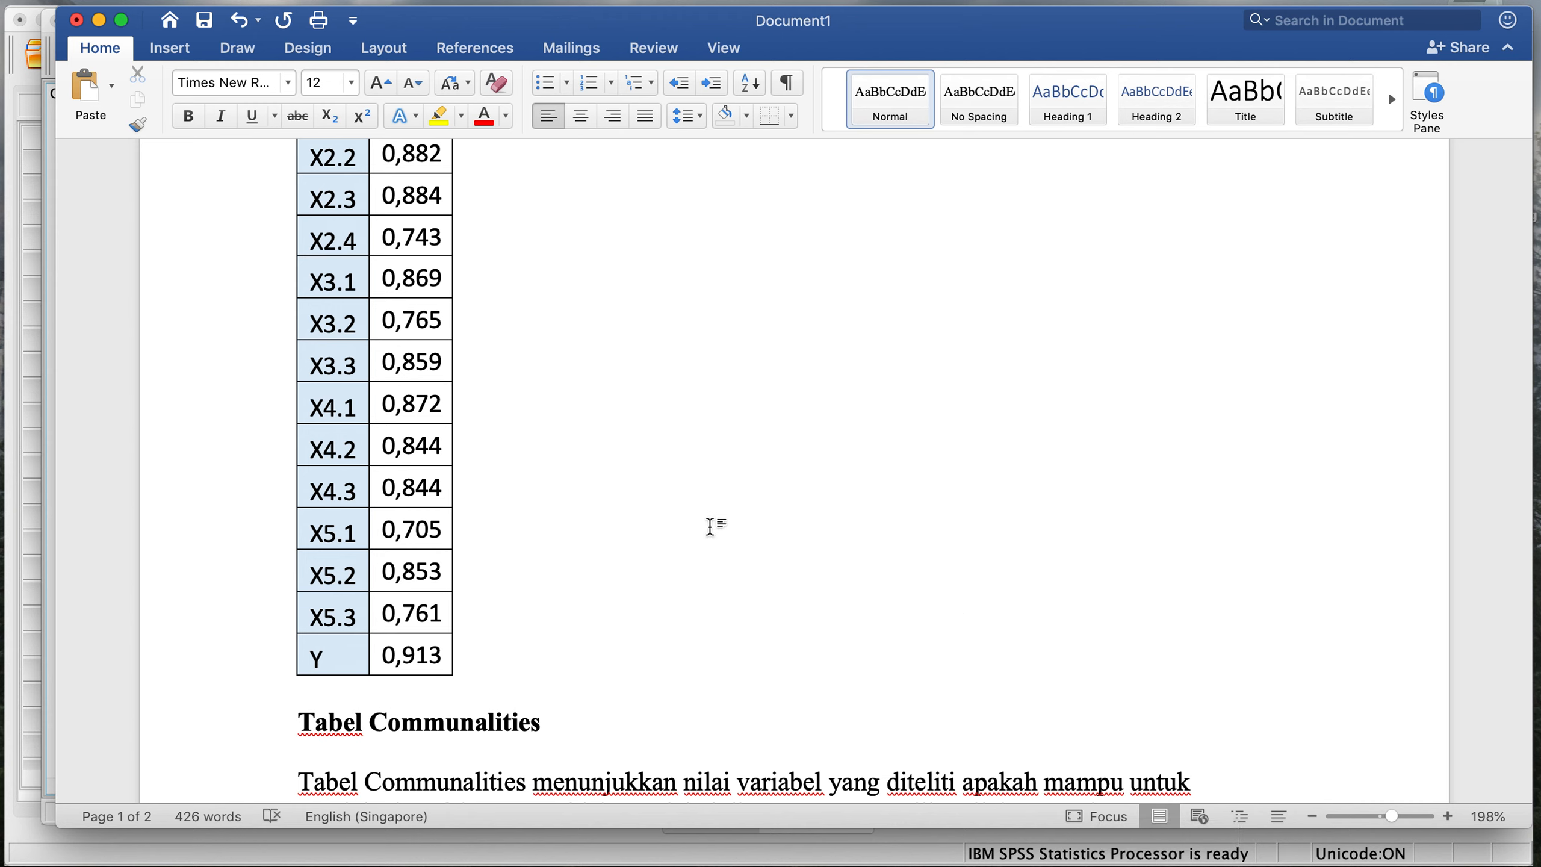
pyautogui.scroll(-5, 710, 526)
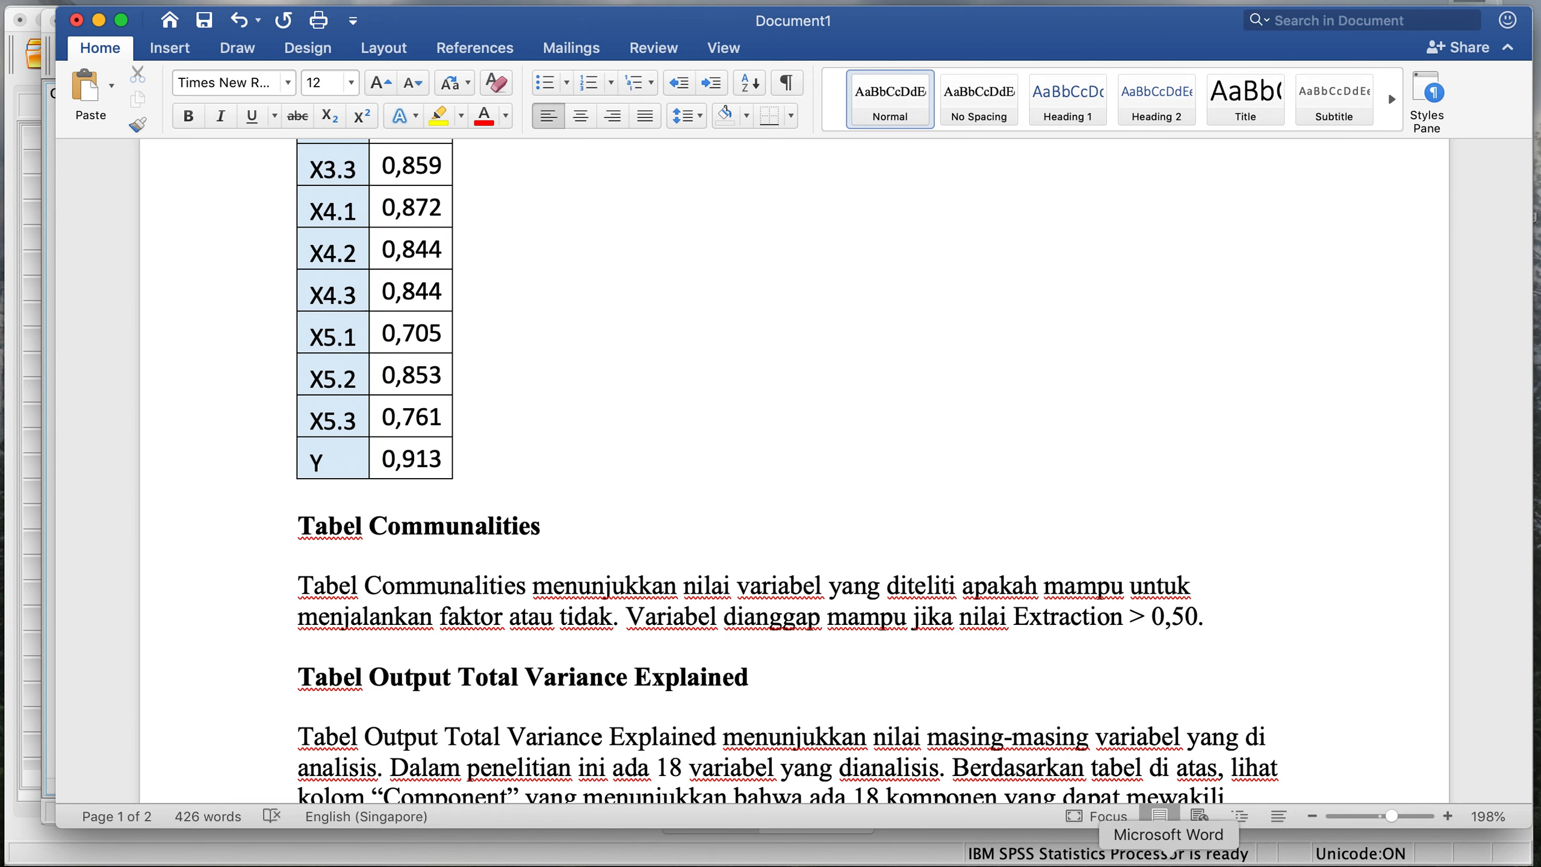
pyautogui.click(1233, 864)
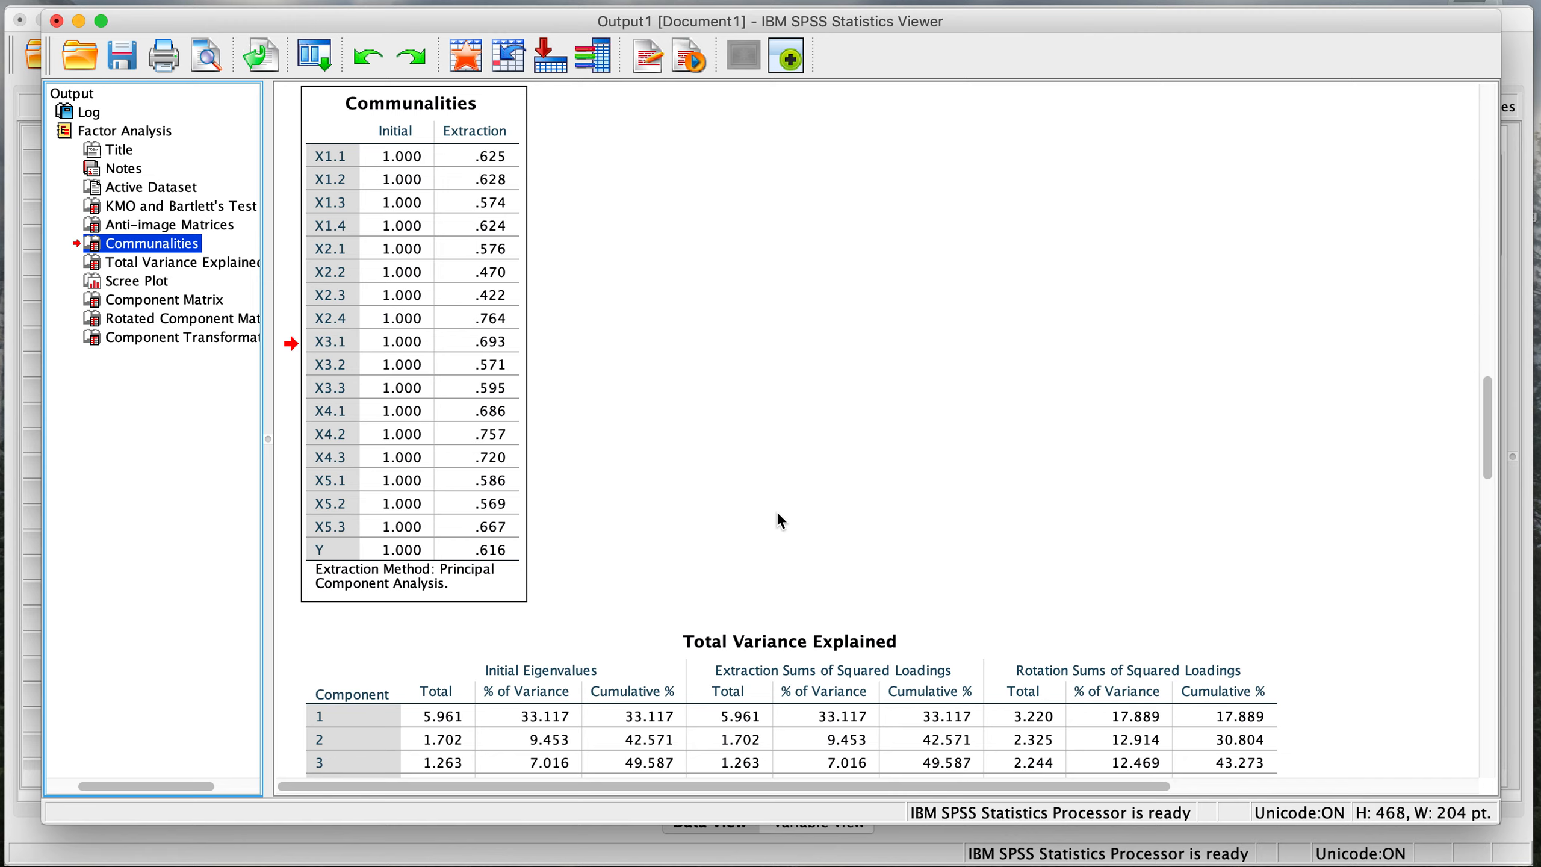
# - Show the Total Variance Explained table in the SPSS output and check its eigenvalues against the explanation in the Word document
pyautogui.click(185, 267)
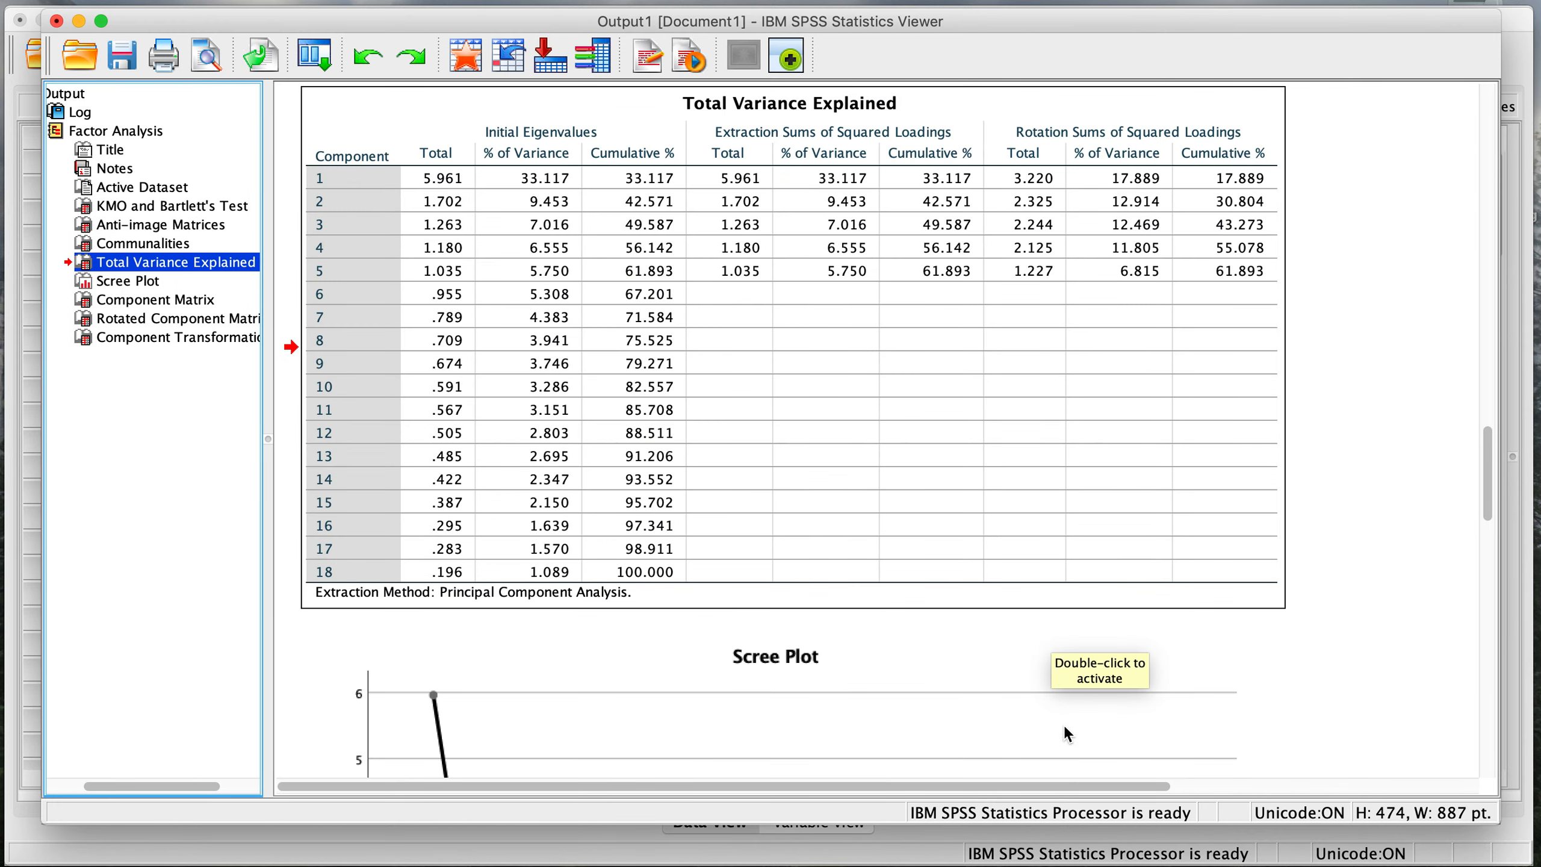
pyautogui.click(1168, 861)
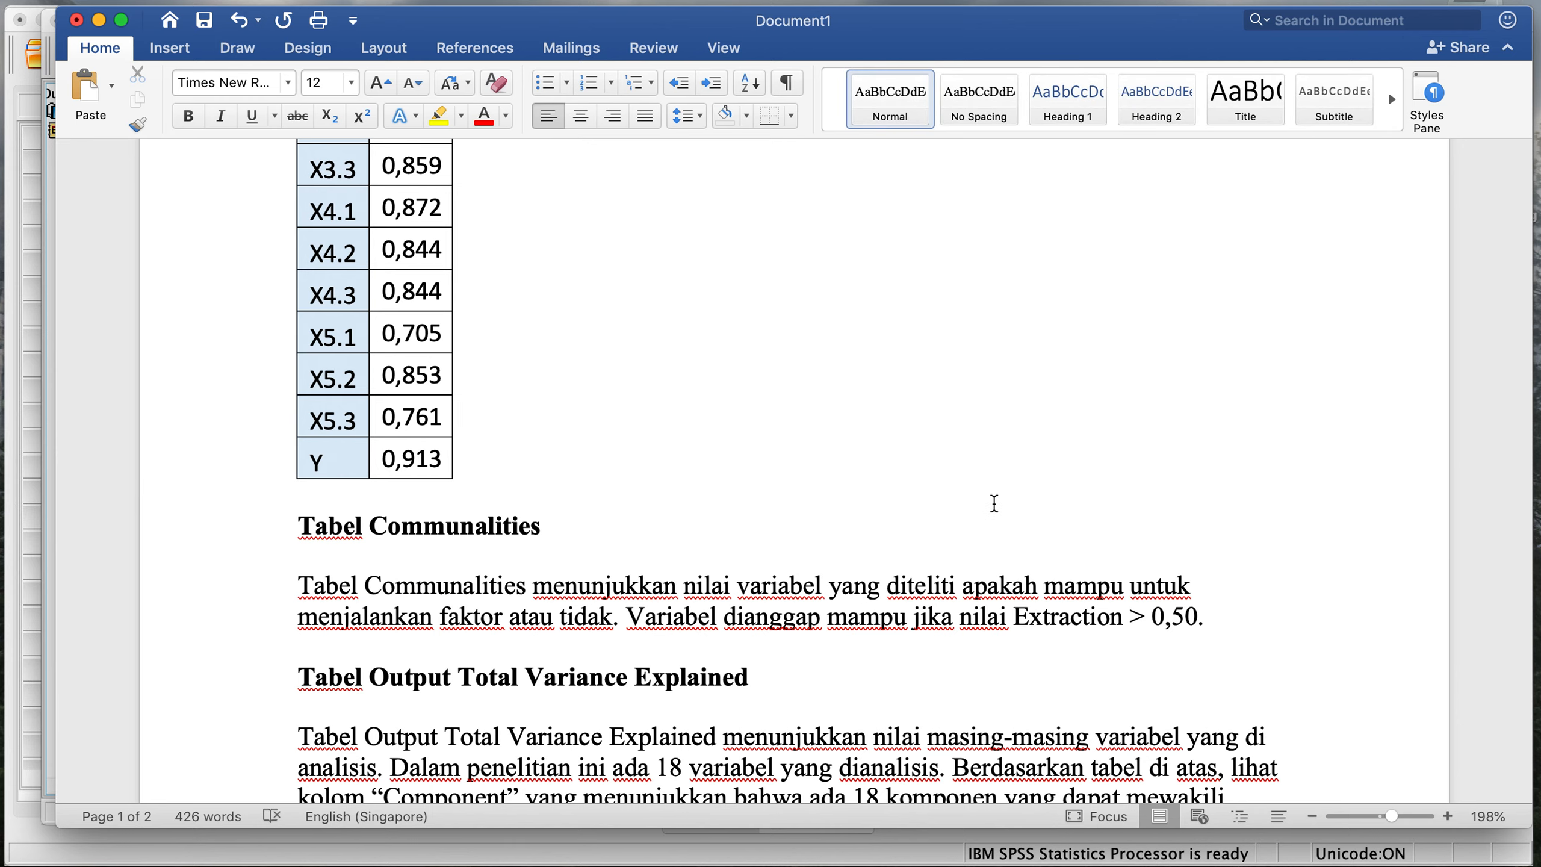
pyautogui.scroll(-5, 994, 503)
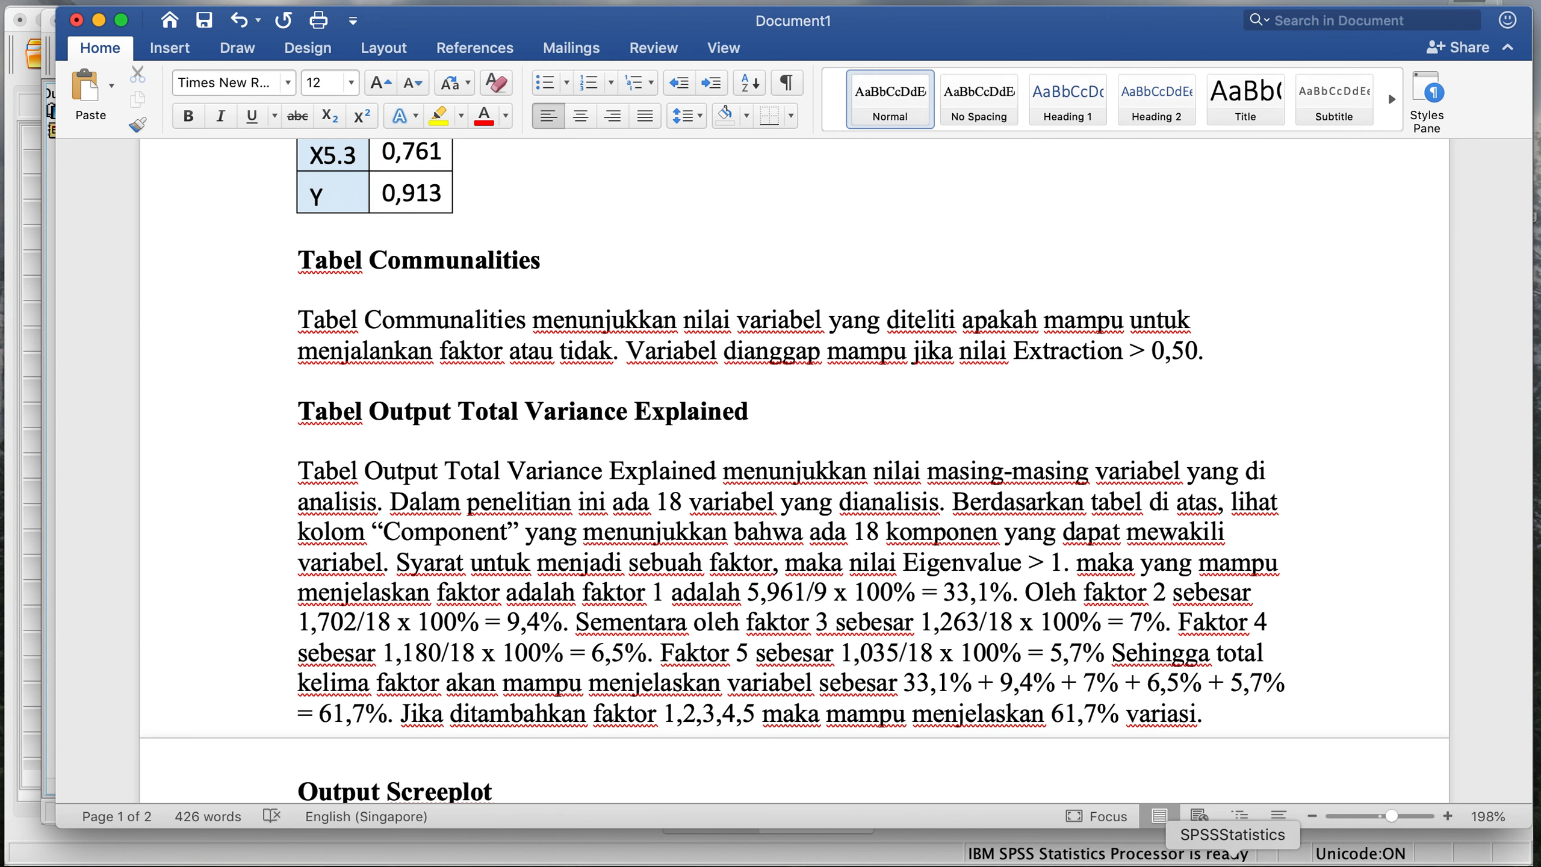
pyautogui.scroll(-2, 1263, 684)
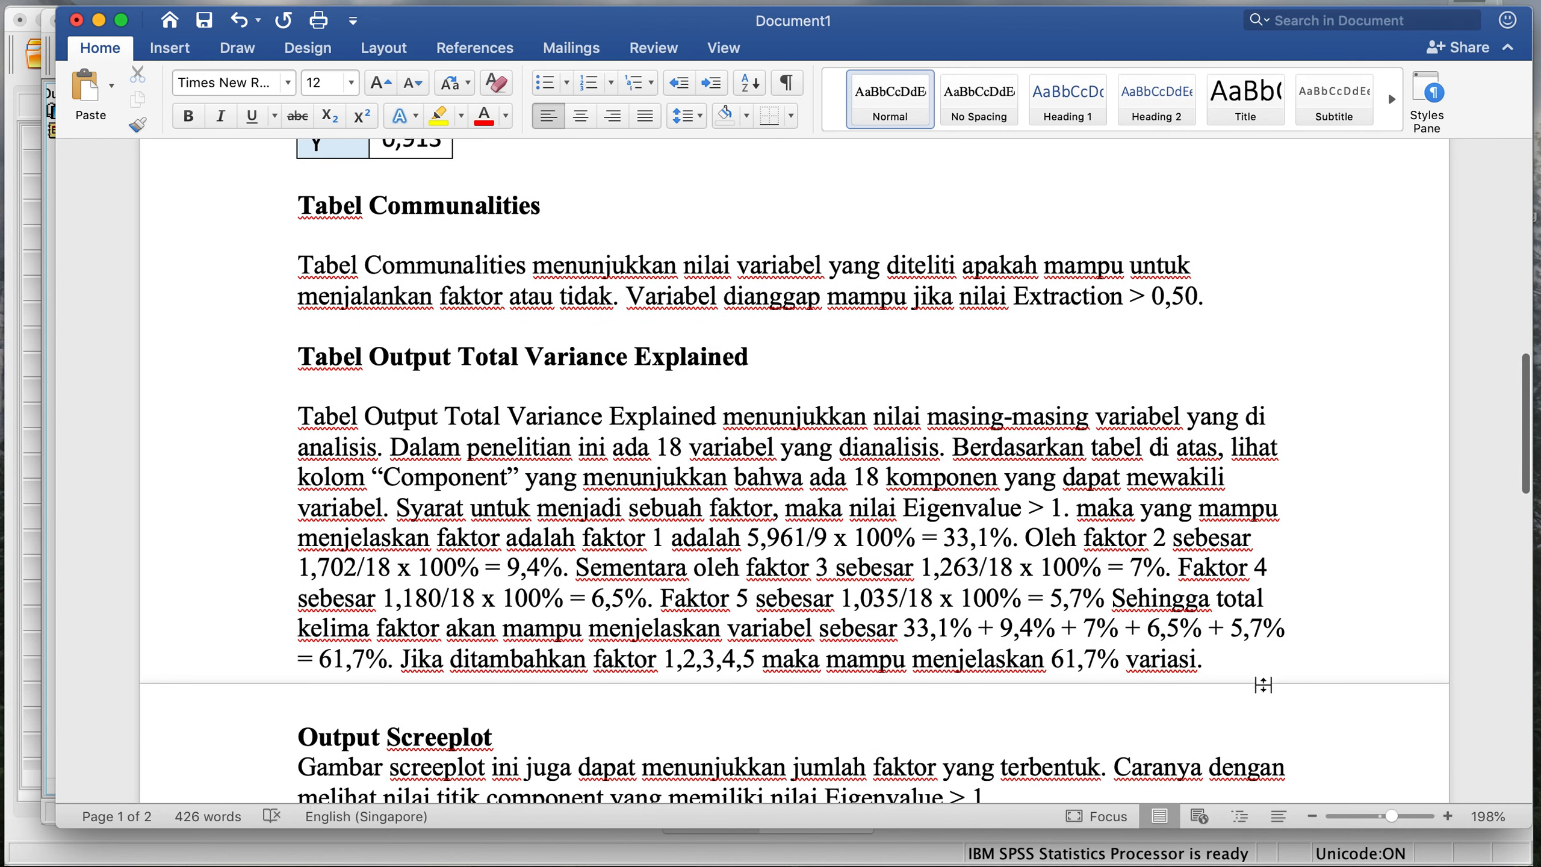
pyautogui.scroll(-1, 1262, 683)
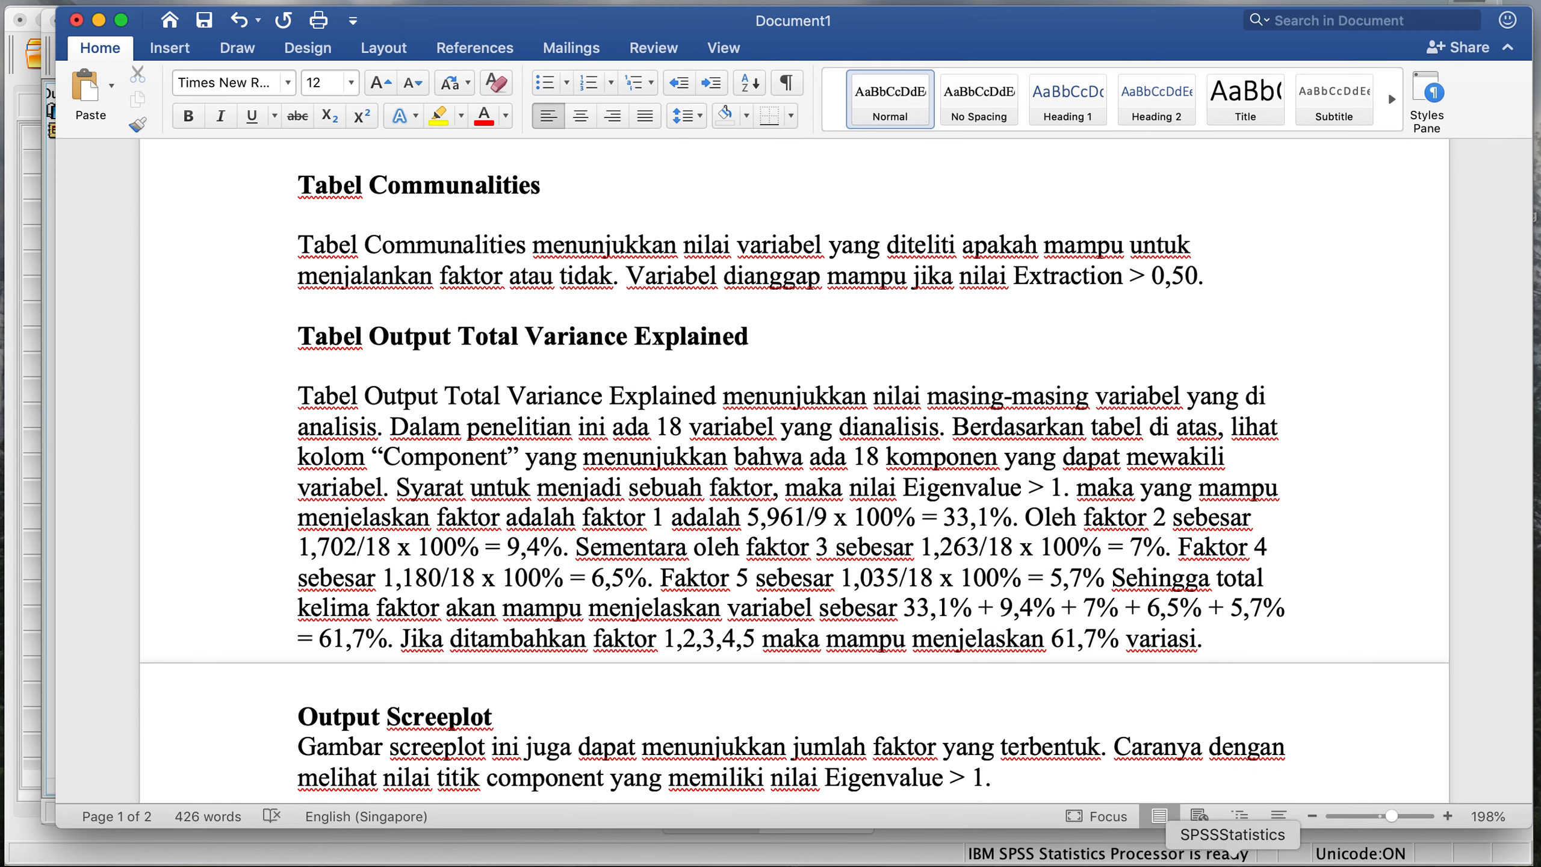
pyautogui.click(1232, 860)
pyautogui.click(781, 420)
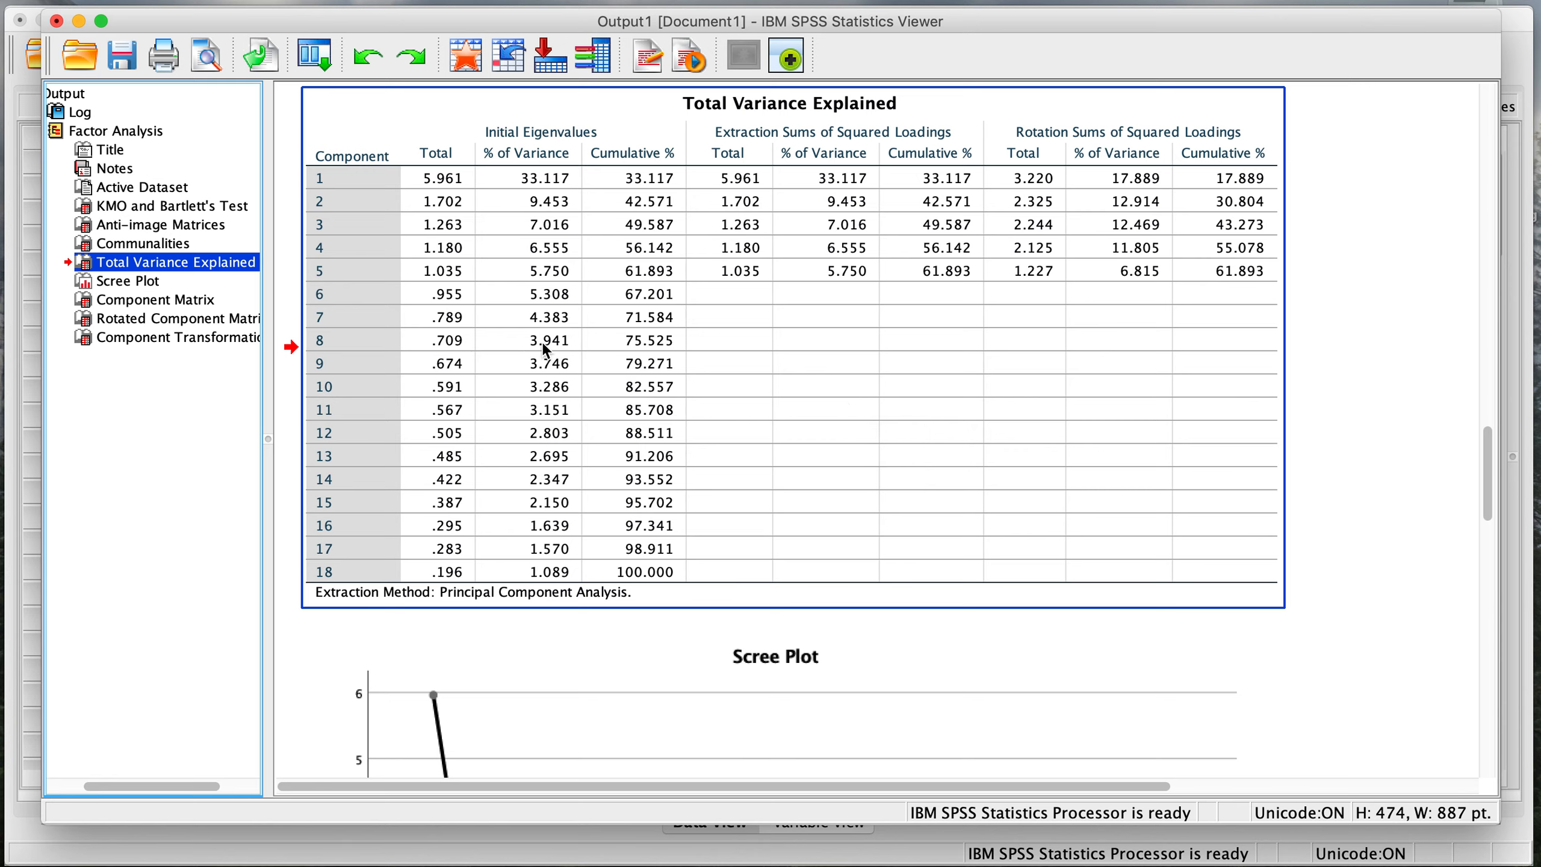
# - Show the Scree Plot in the SPSS output, read its explanation in Word, and examine the plot's component points
pyautogui.click(118, 285)
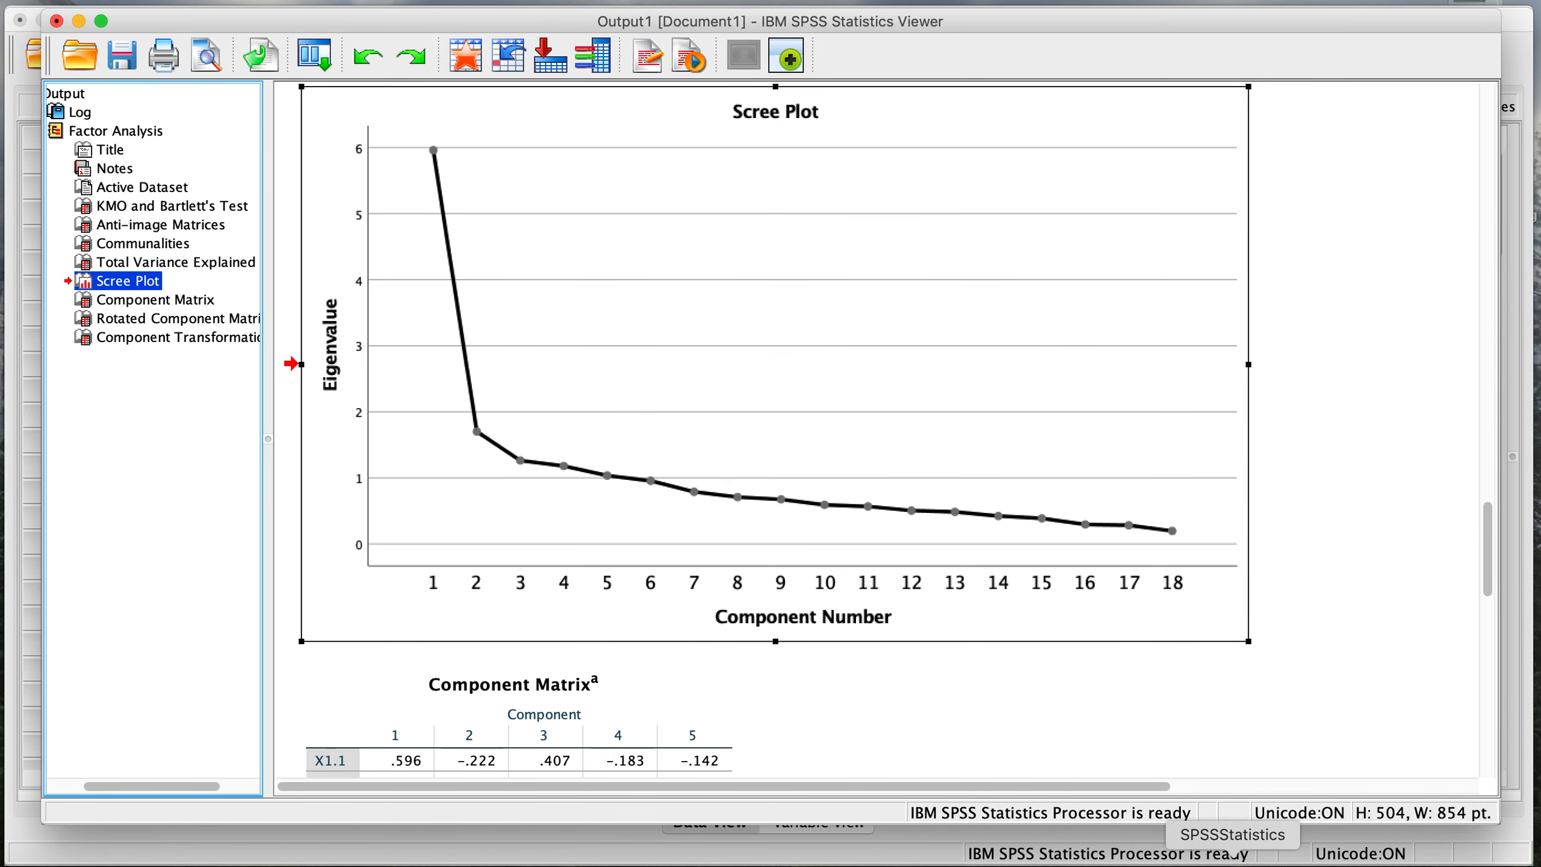
pyautogui.click(1170, 861)
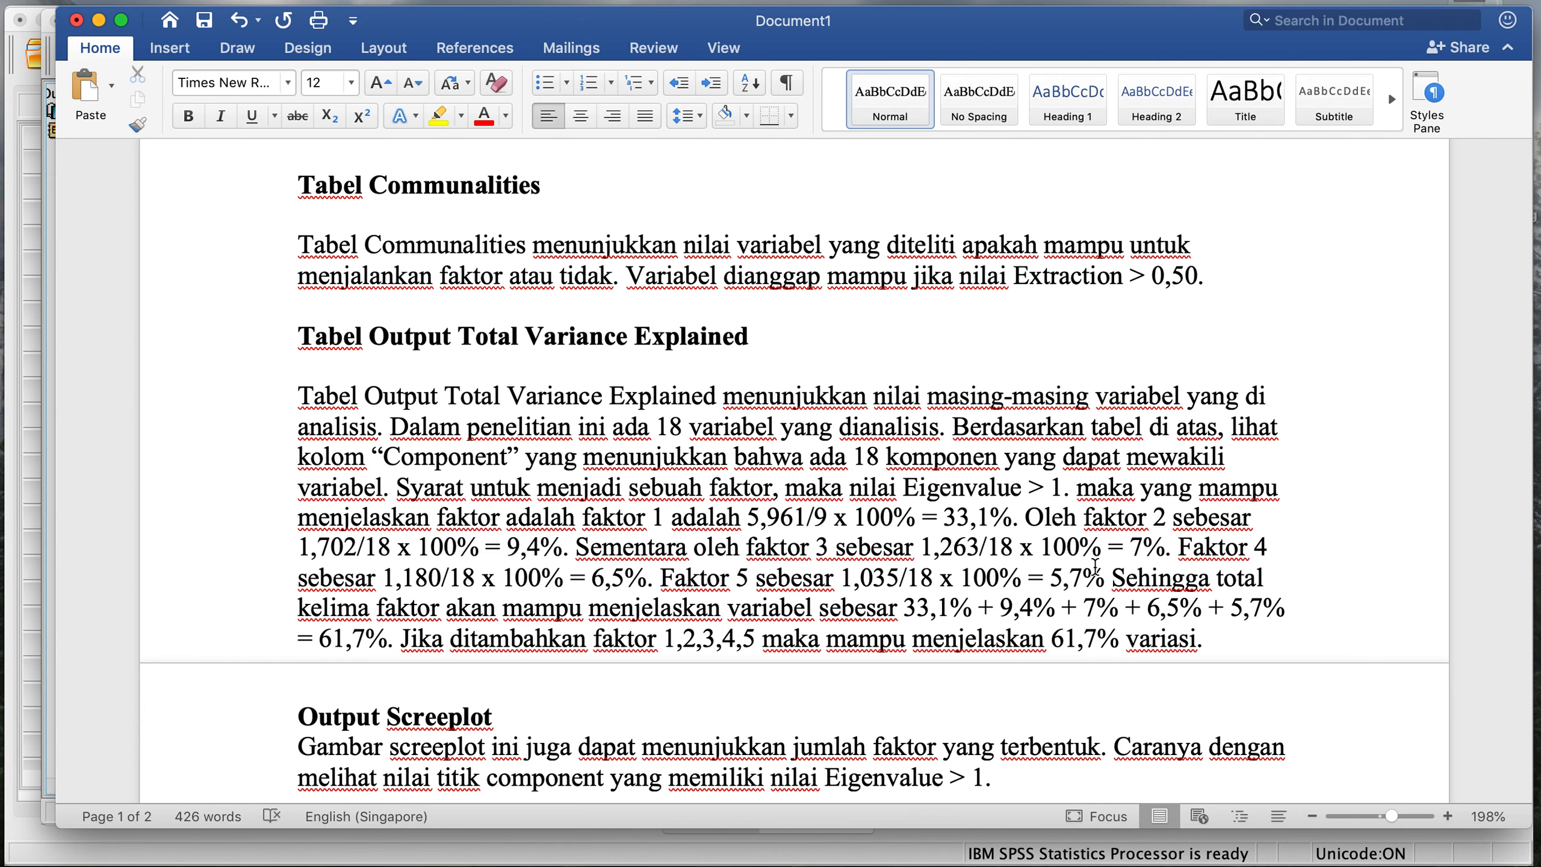
pyautogui.scroll(-2, 1097, 567)
pyautogui.scroll(-3, 1097, 568)
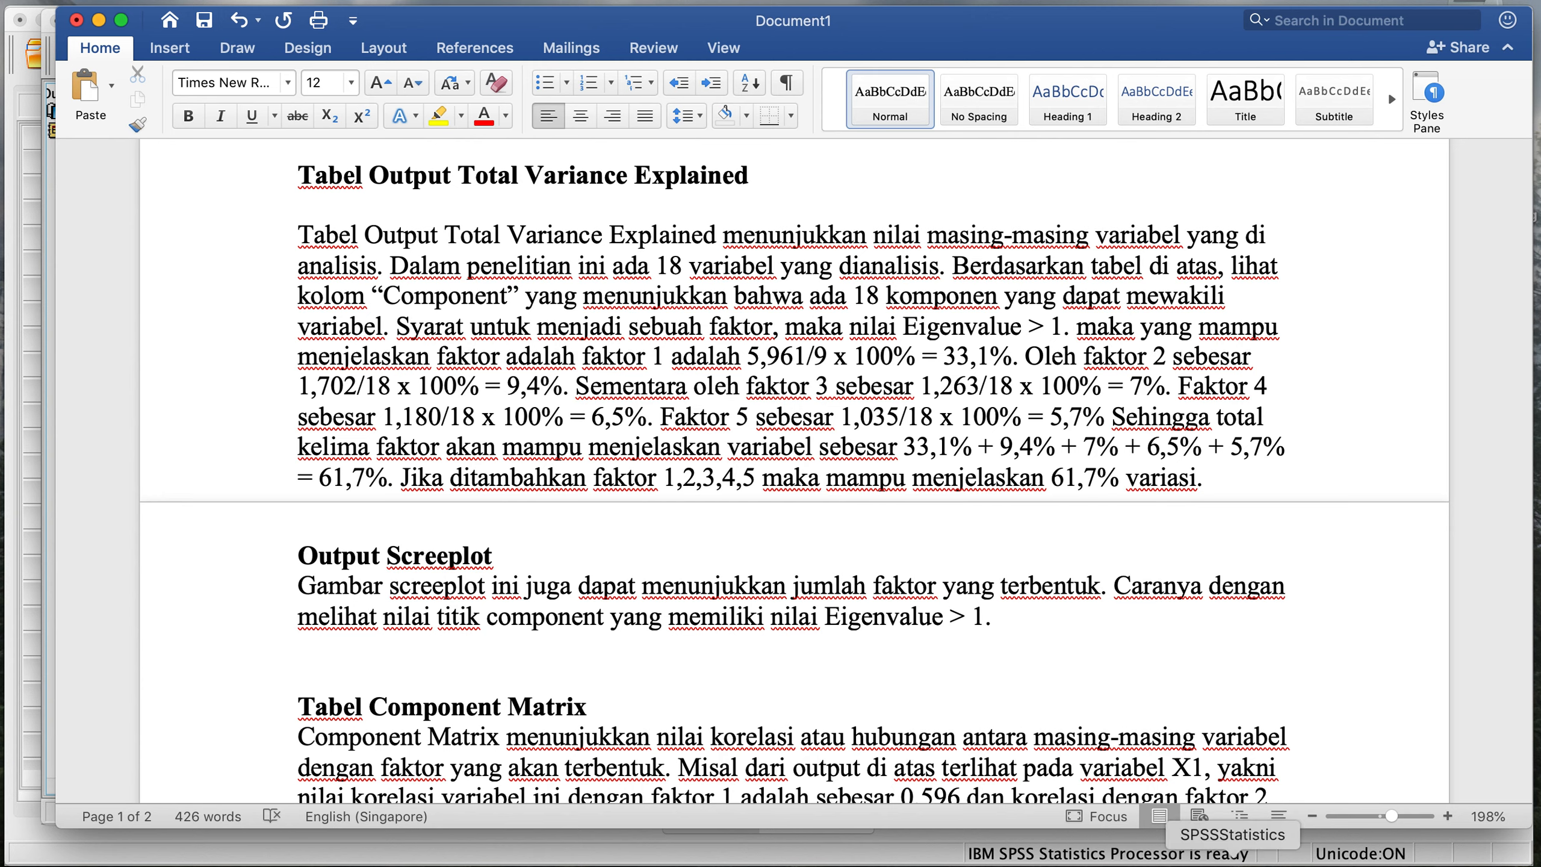
pyautogui.click(1233, 865)
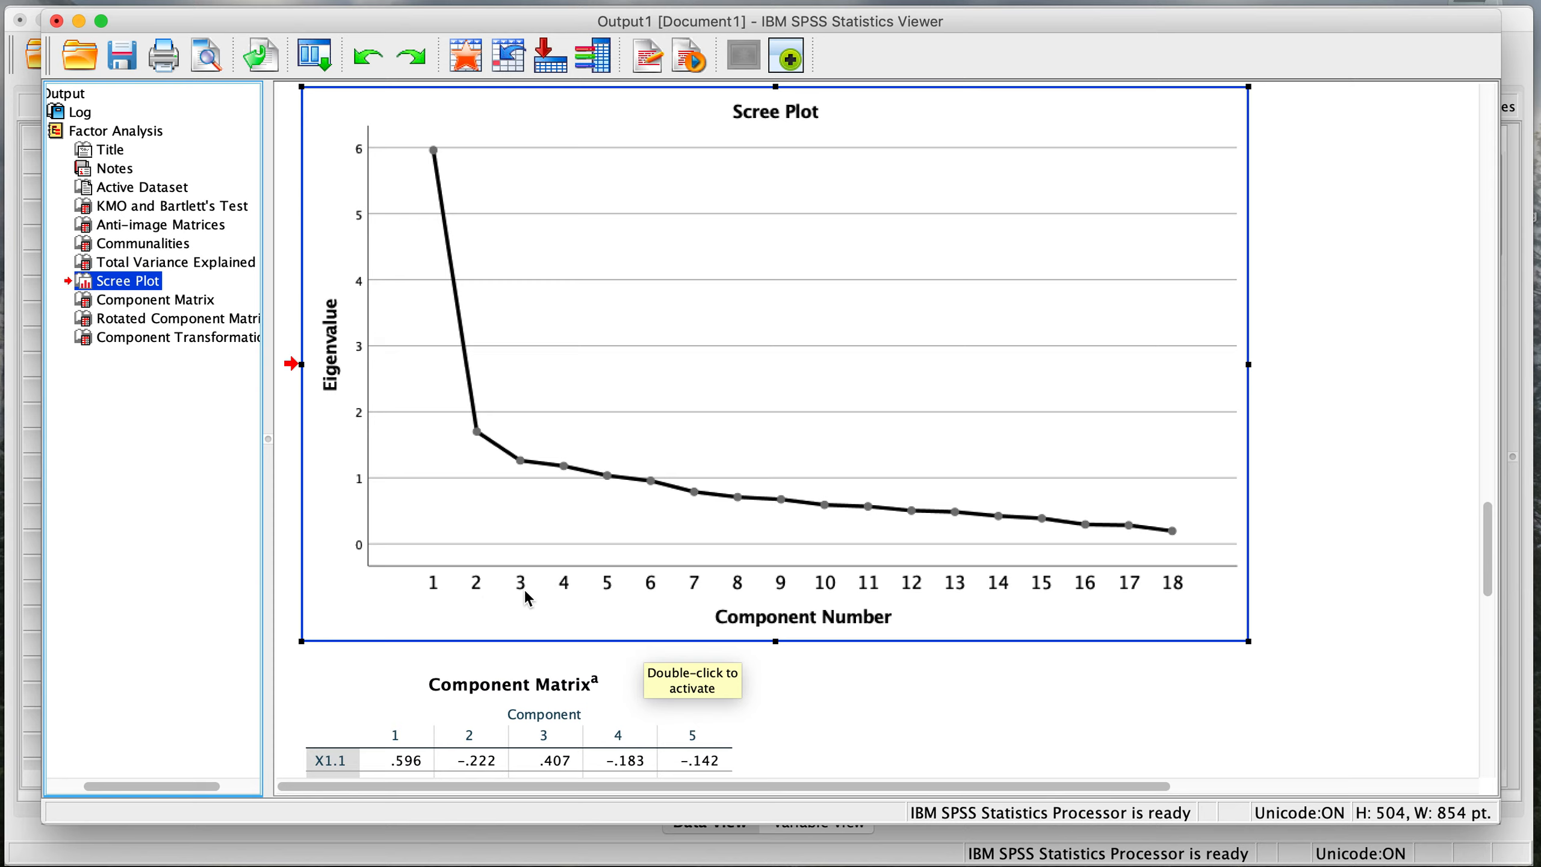
pyautogui.click(609, 486)
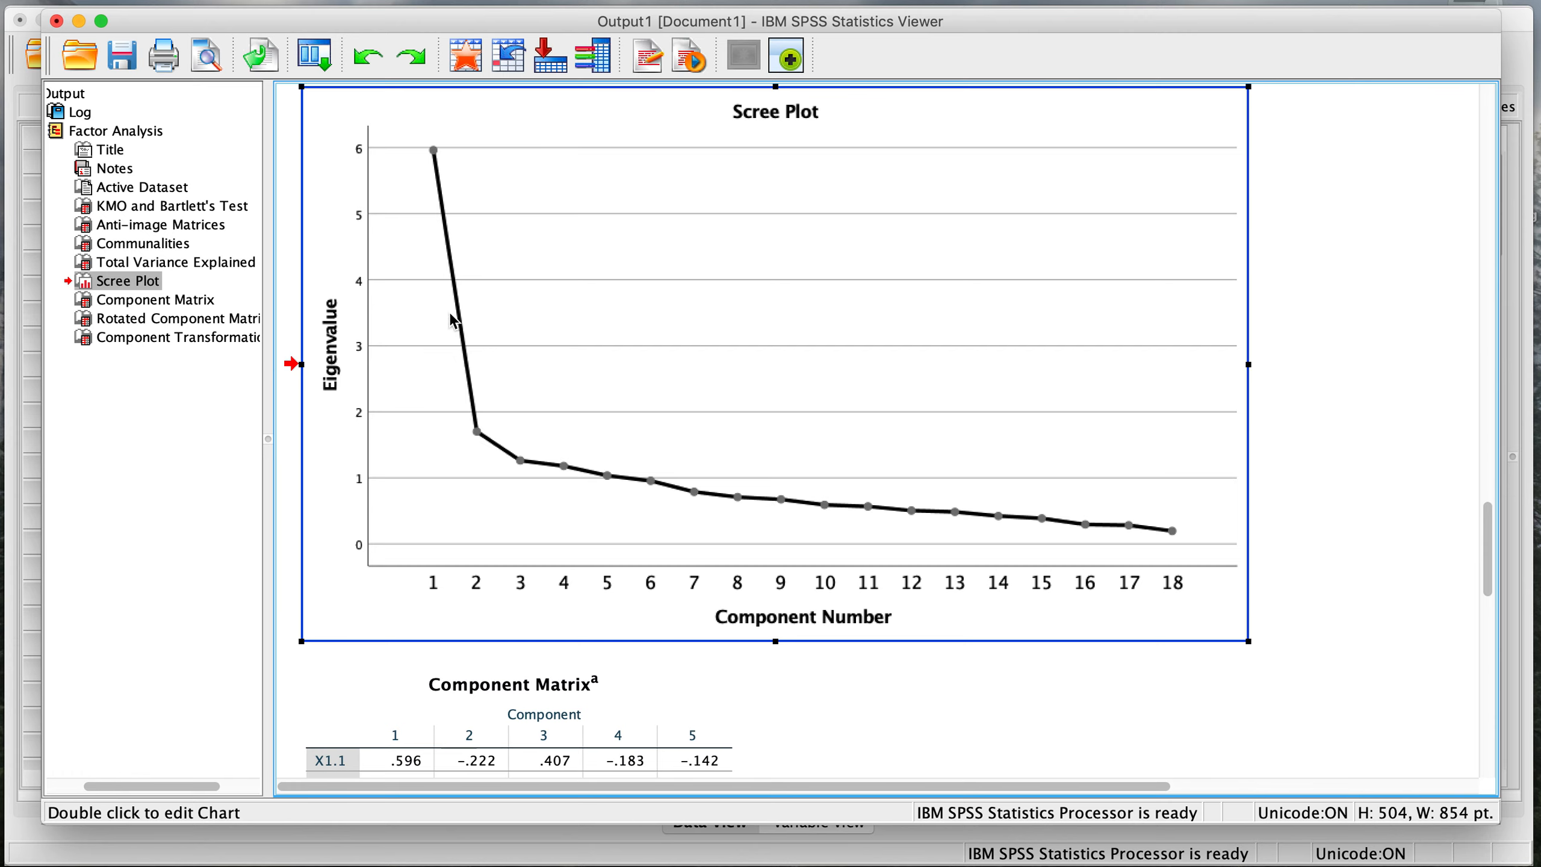
# - Show the Component Matrix table in the SPSS output and check its correlations against the explanation for variable X1 in Word
pyautogui.click(139, 303)
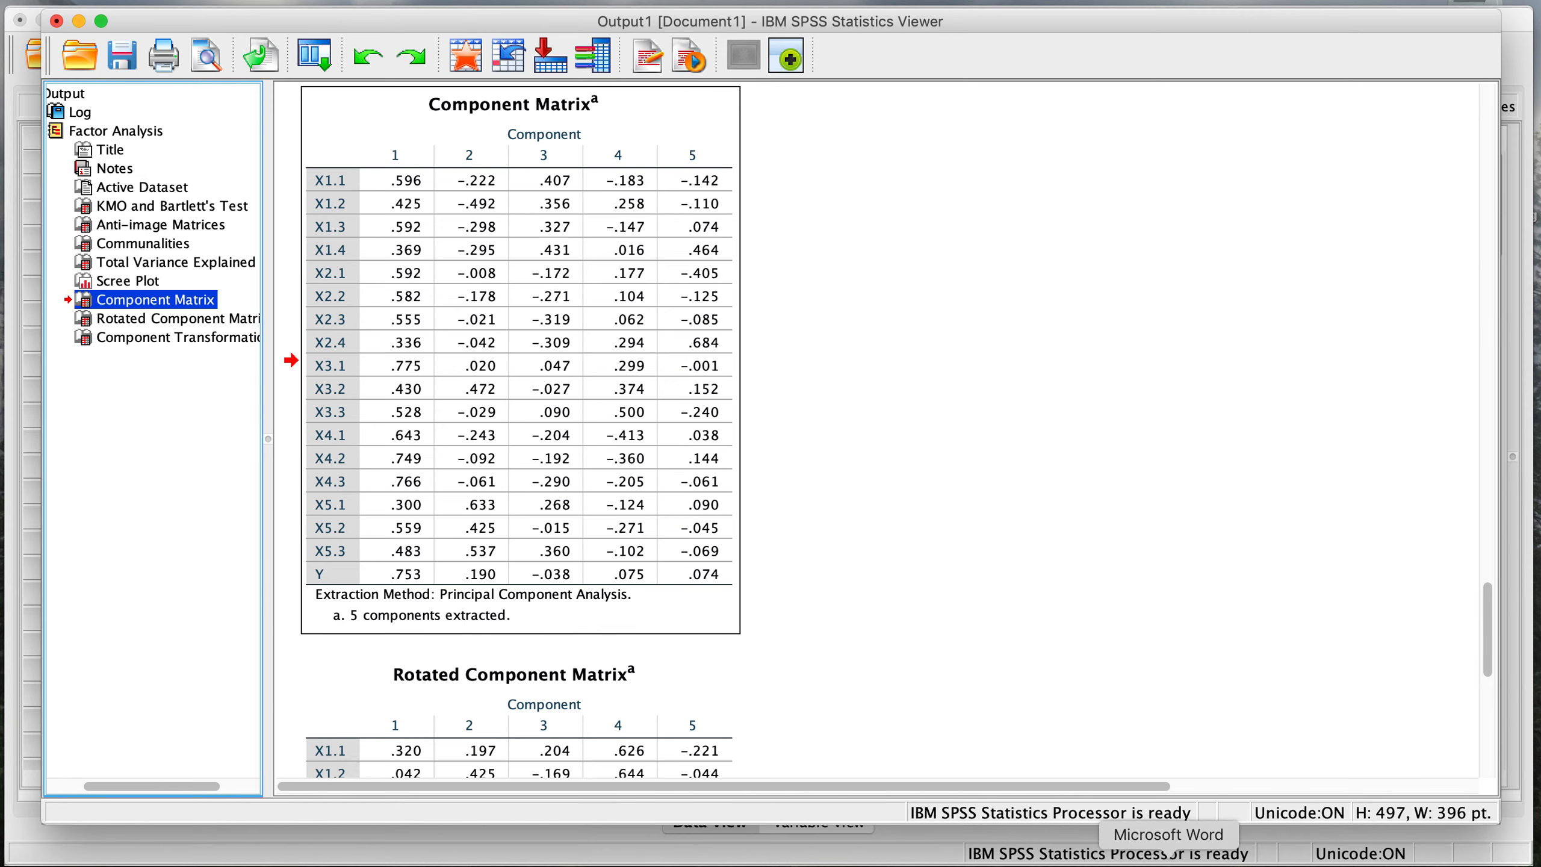
pyautogui.click(1169, 865)
pyautogui.scroll(-3, 995, 604)
pyautogui.scroll(-2, 995, 604)
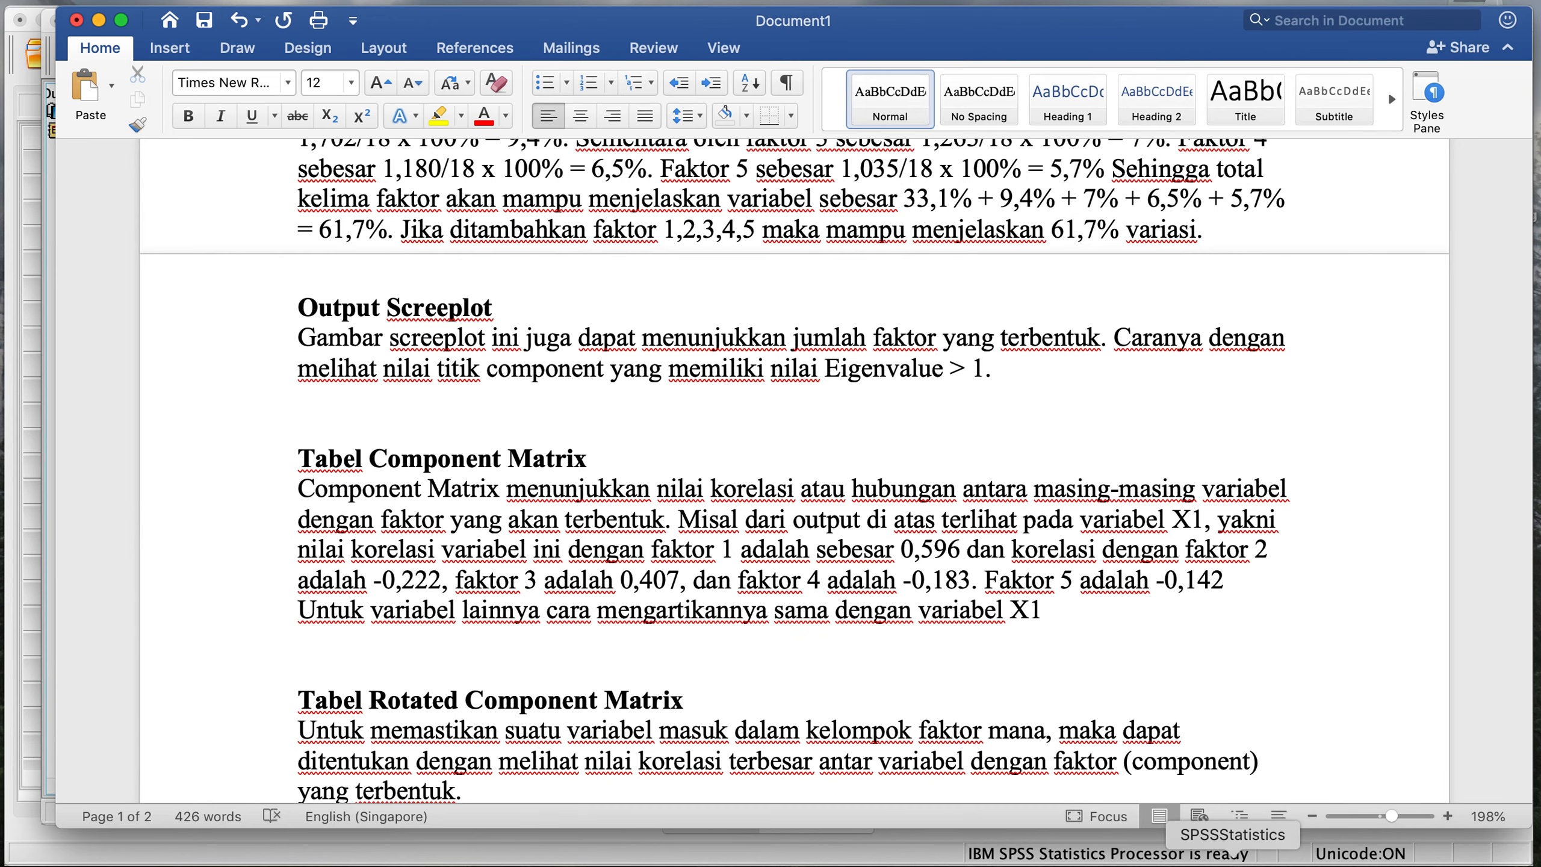
pyautogui.click(1232, 865)
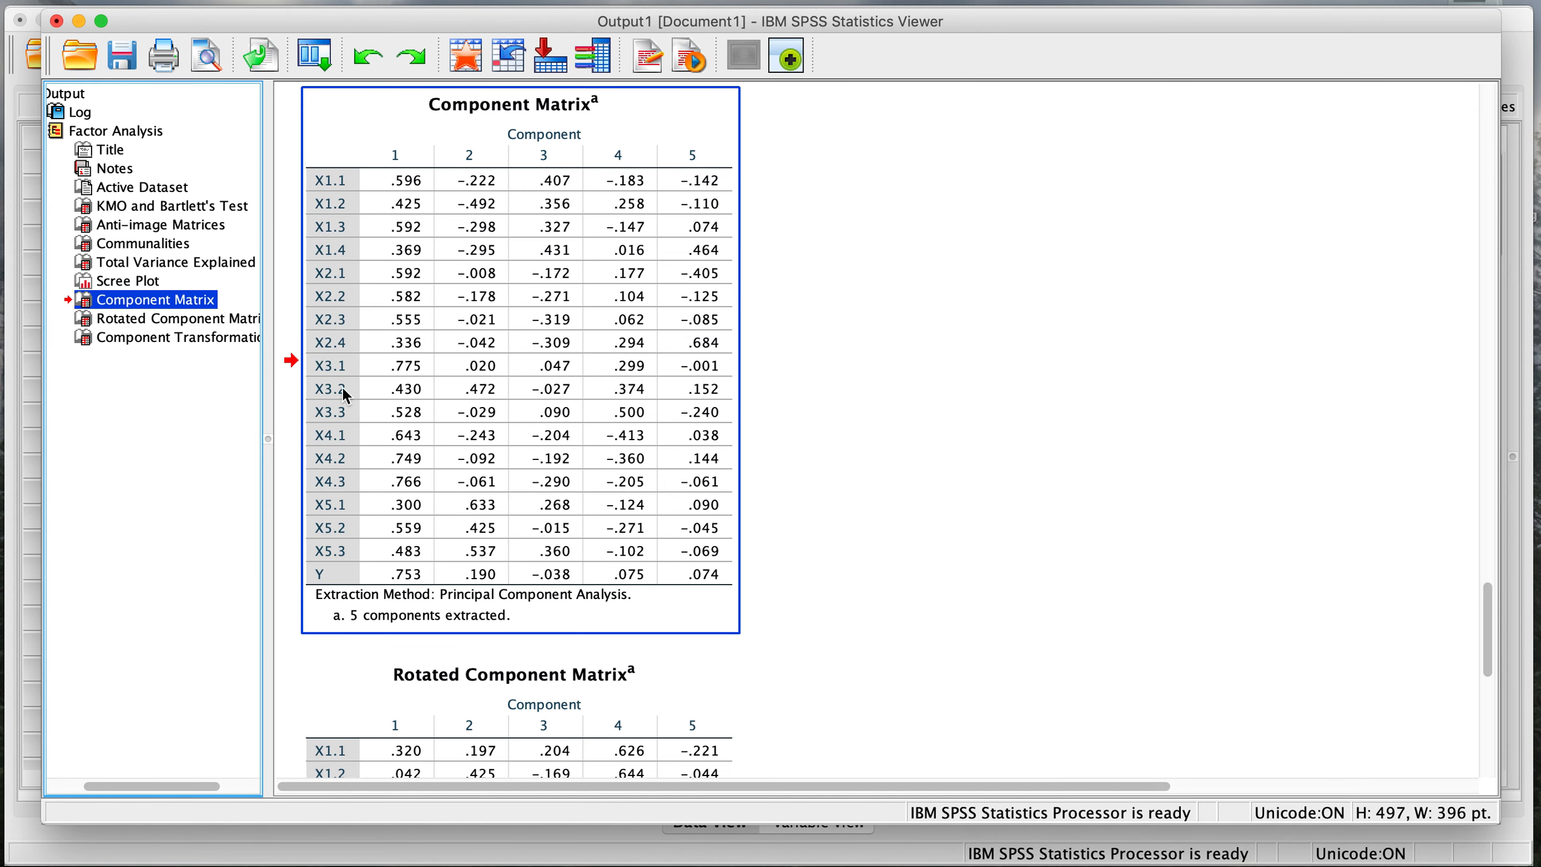
# - Show the Rotated Component Matrix in the SPSS output and compare each variable's largest correlation with the factor grouping explained in Word
pyautogui.click(202, 319)
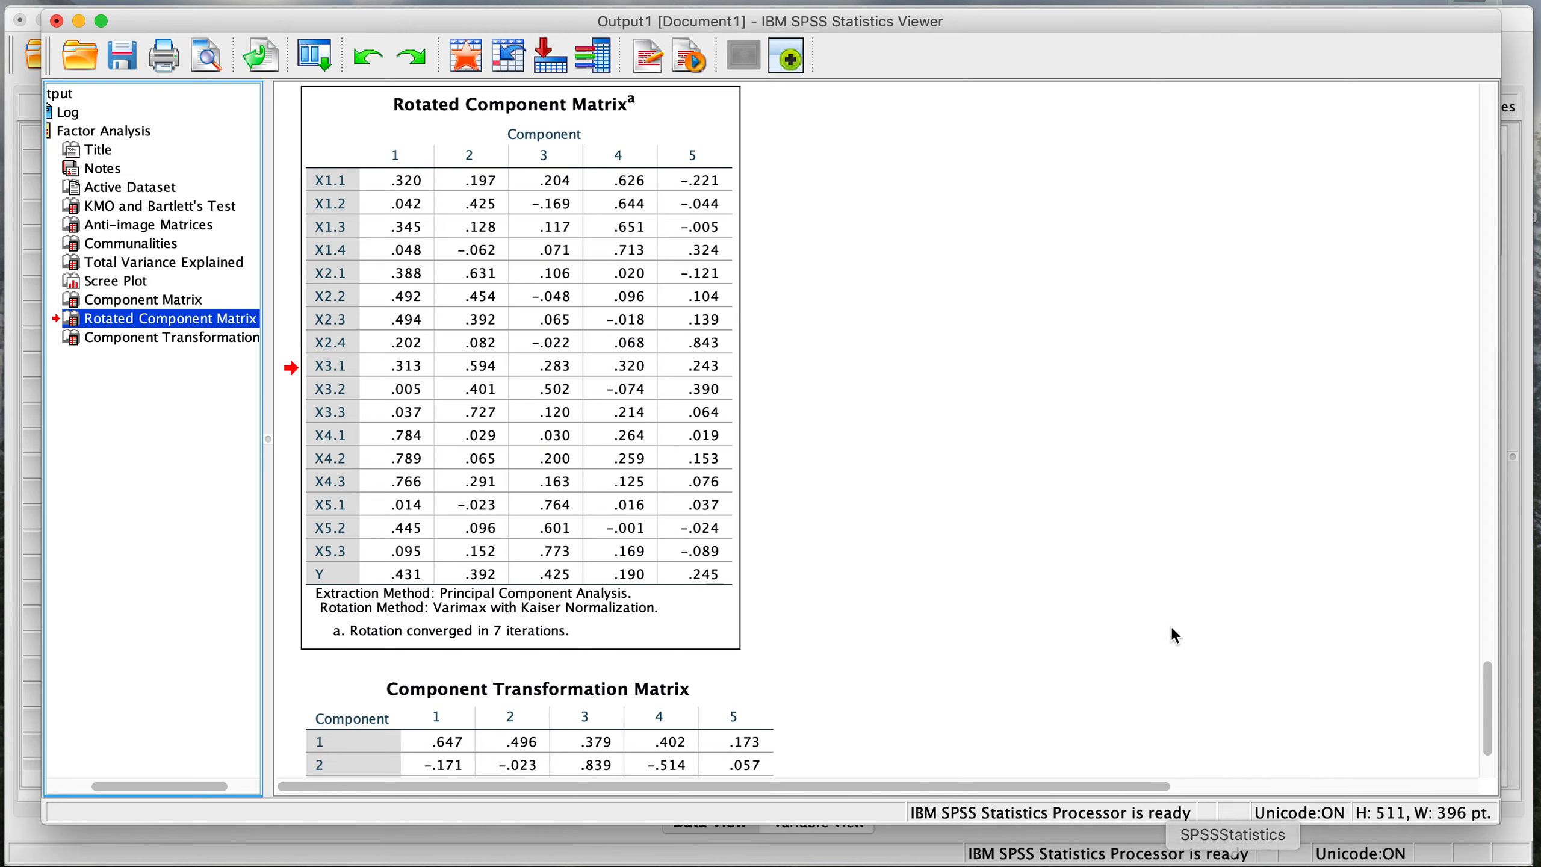
pyautogui.click(1169, 865)
pyautogui.scroll(-3, 1122, 625)
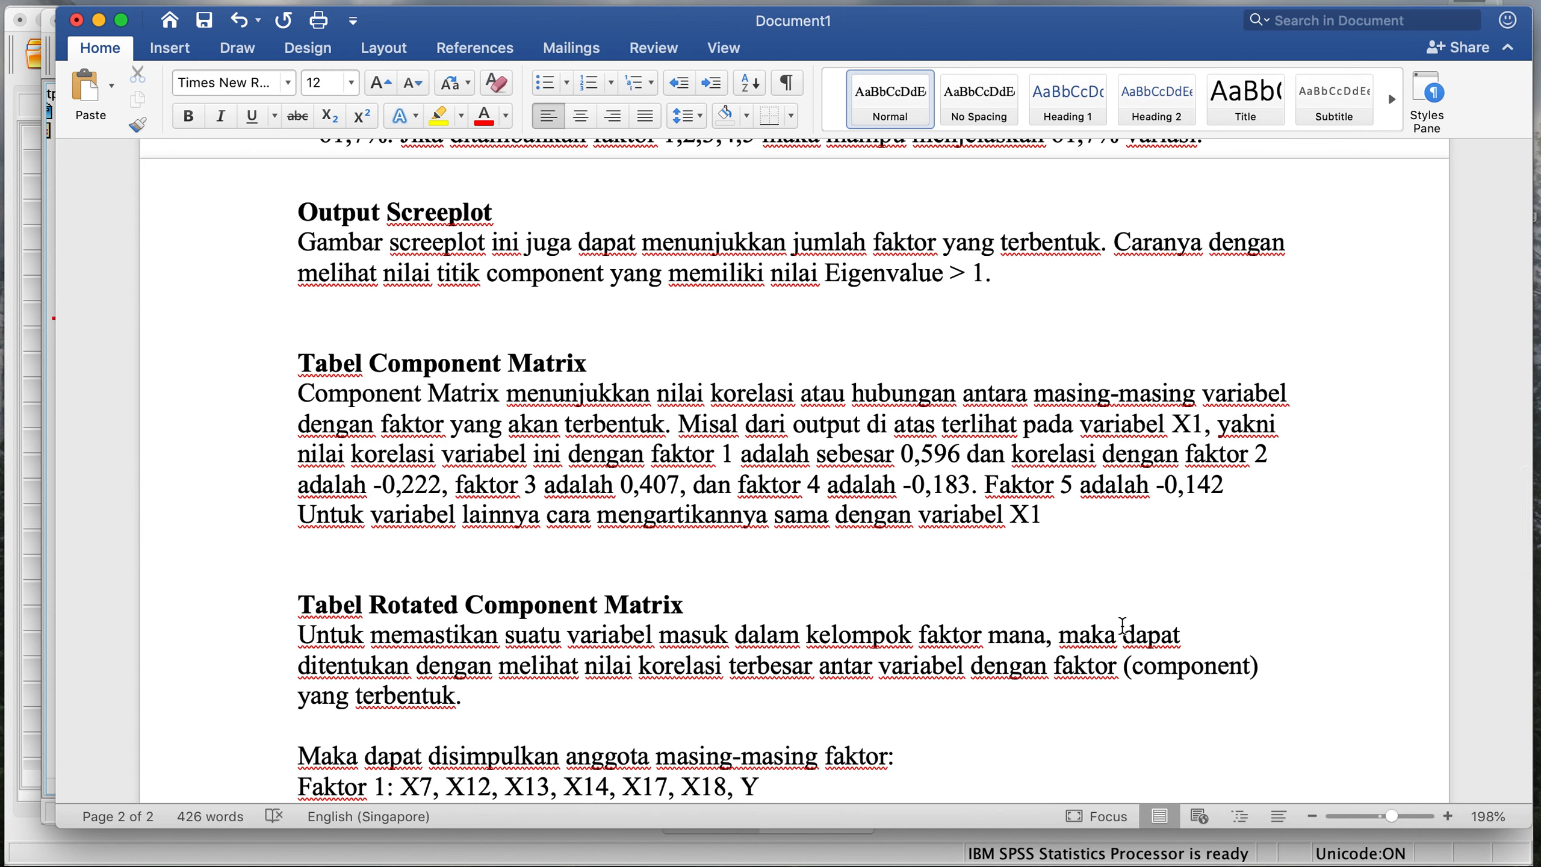
pyautogui.scroll(-2, 1123, 625)
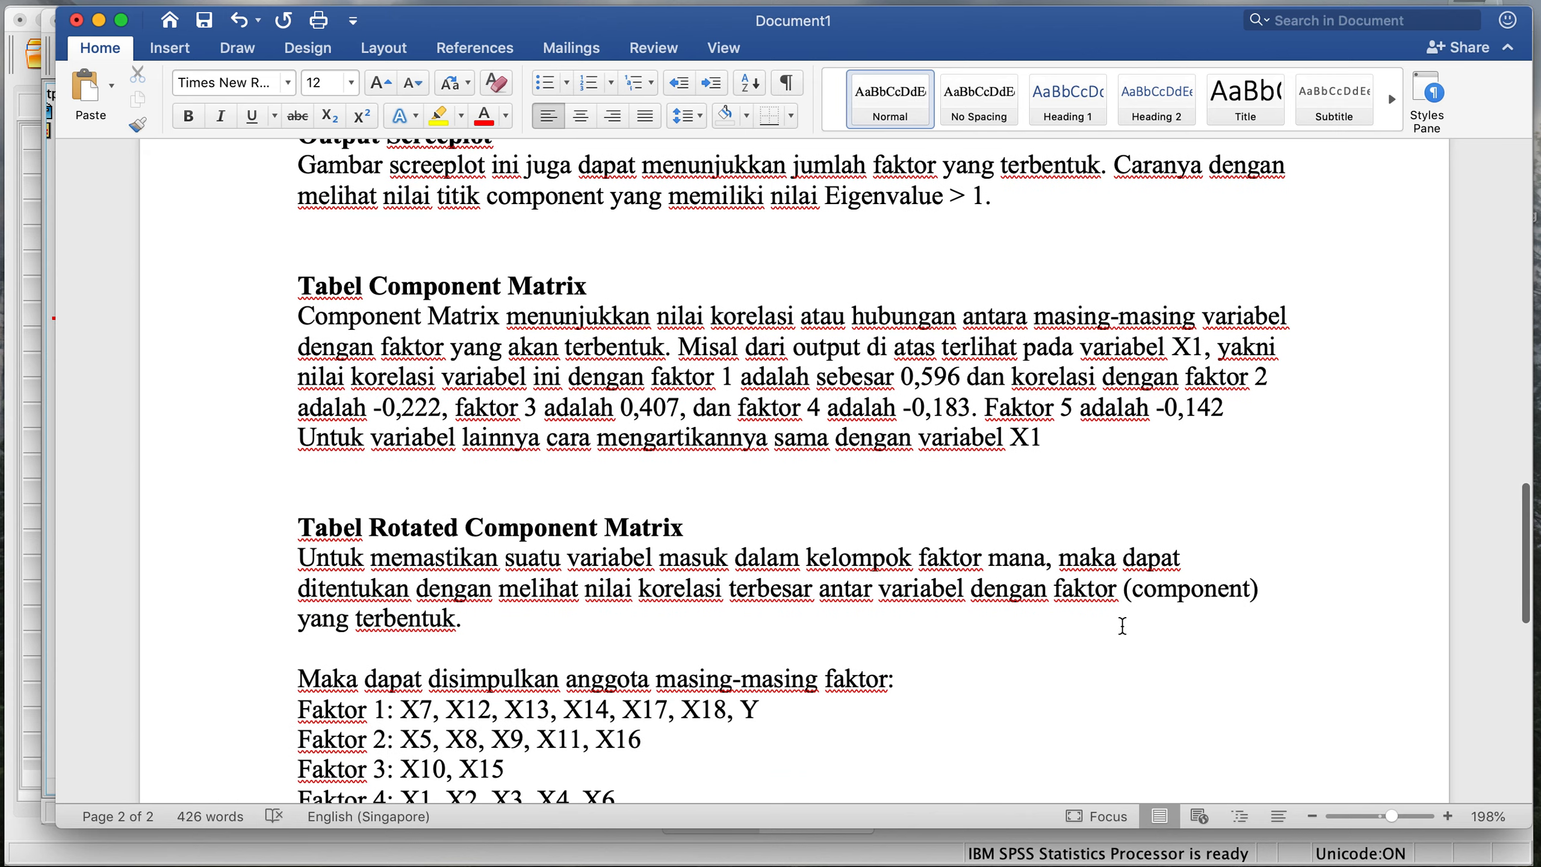
pyautogui.scroll(-2, 1121, 626)
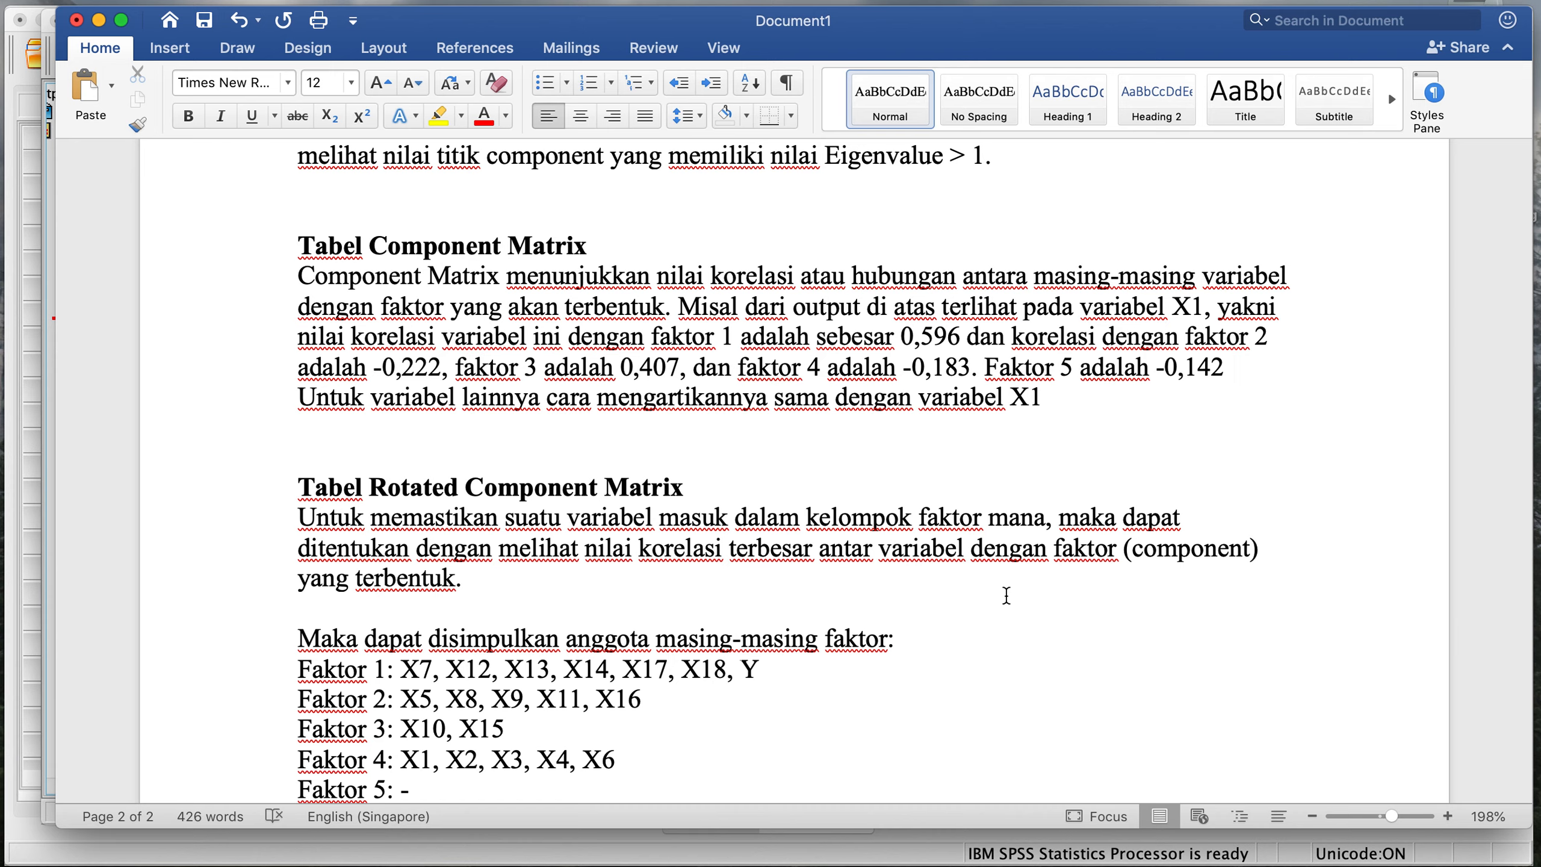
pyautogui.scroll(-2, 1017, 545)
pyautogui.scroll(-1, 1017, 546)
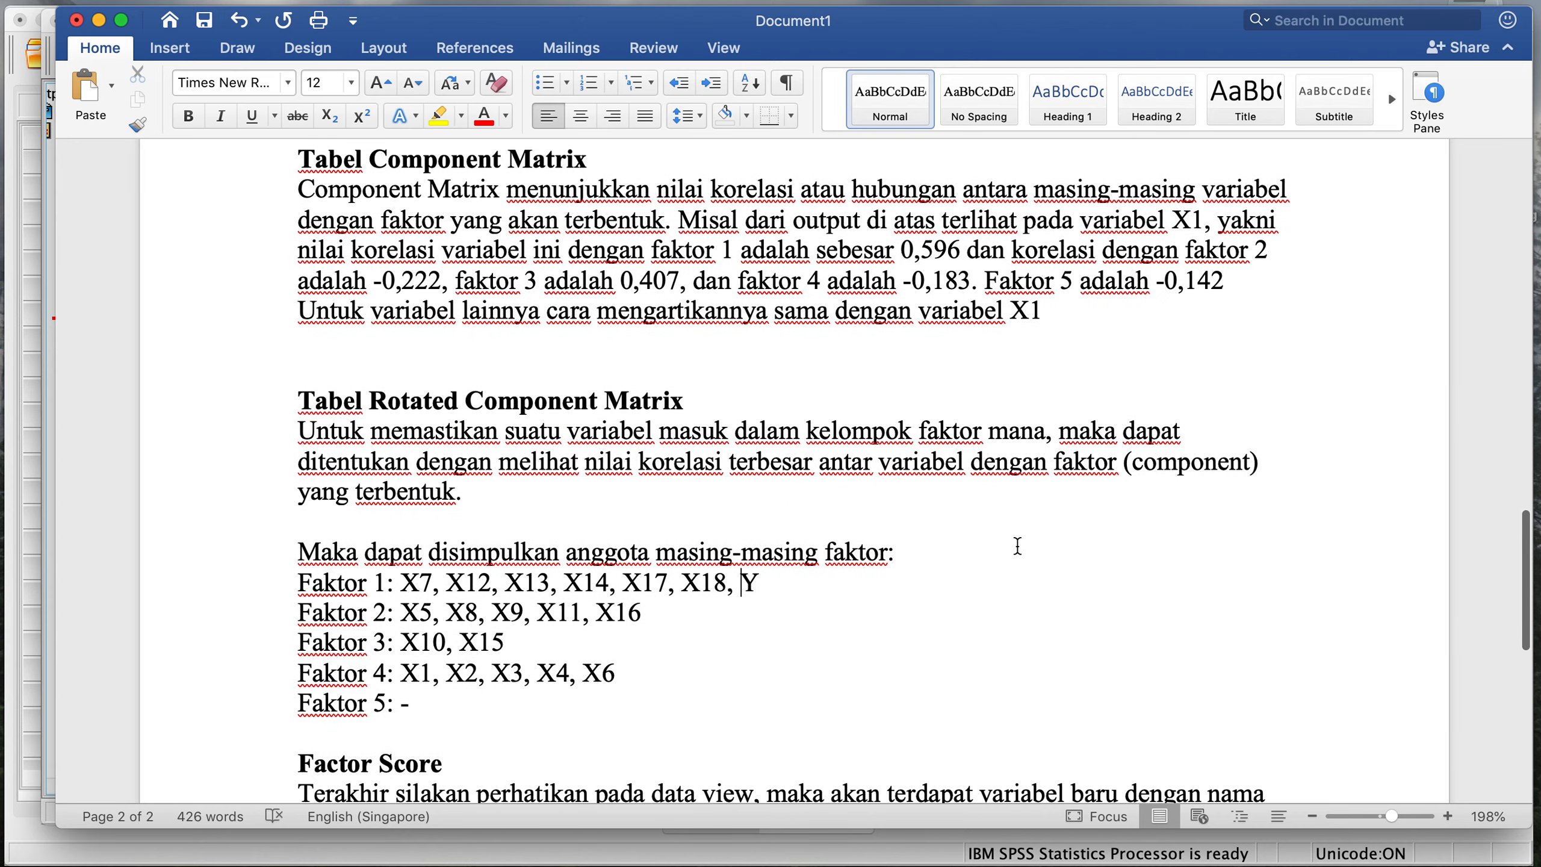
pyautogui.click(1233, 865)
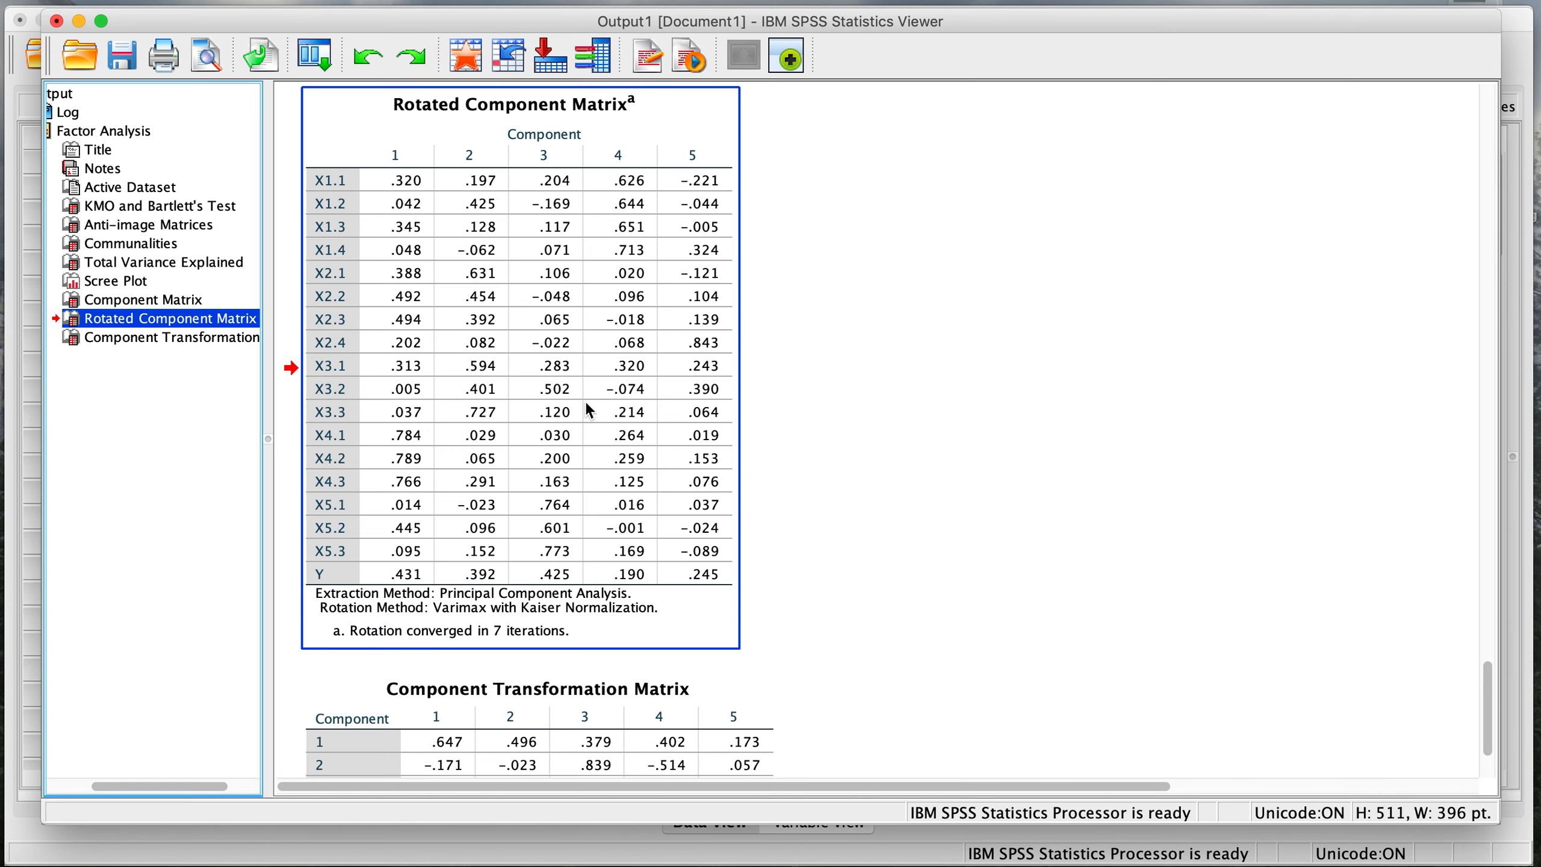
pyautogui.click(761, 443)
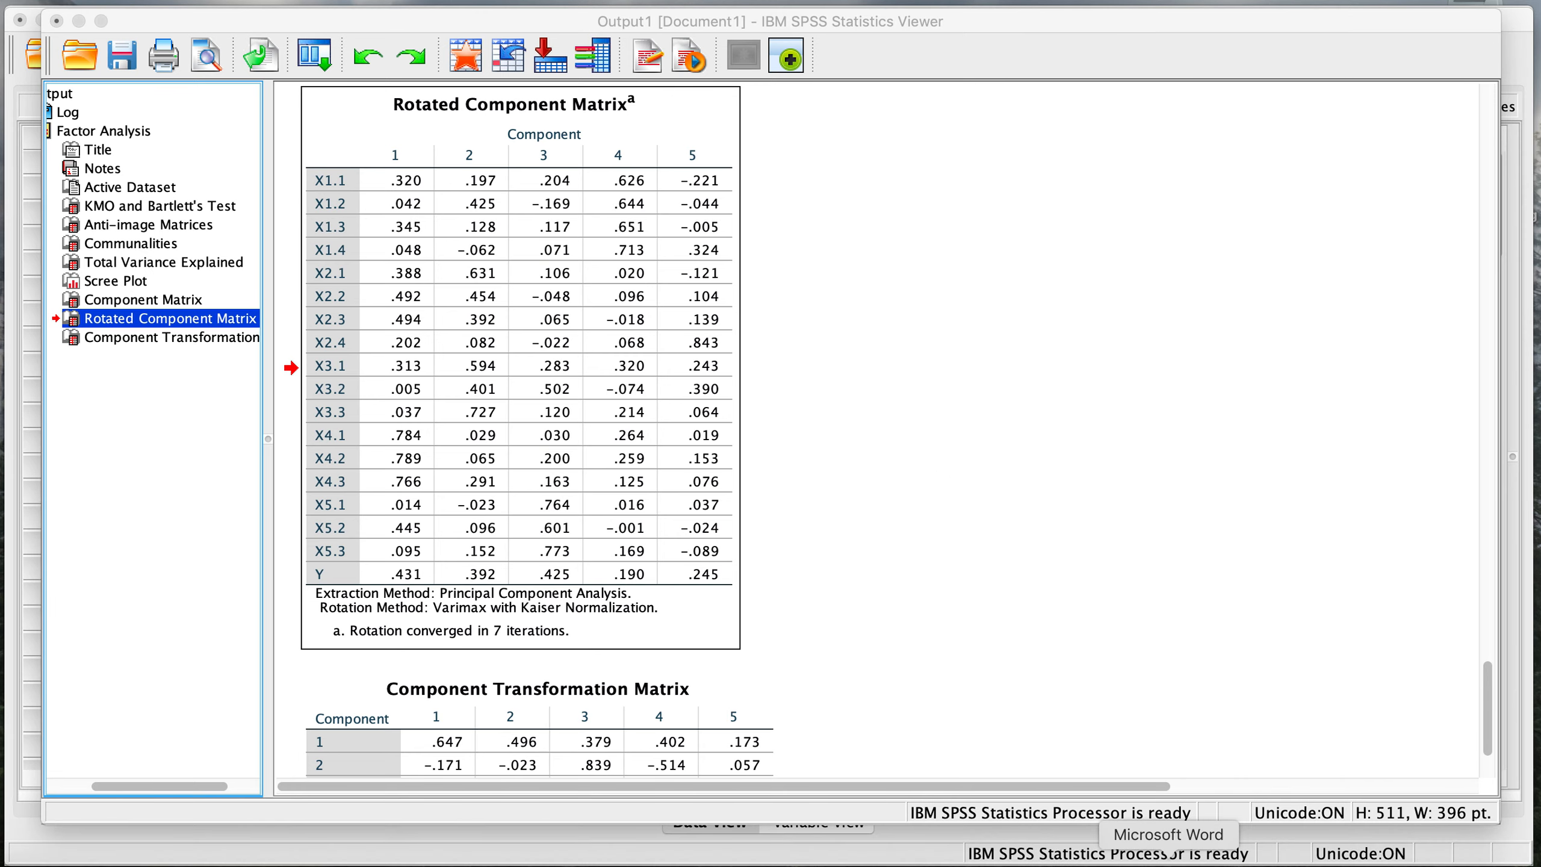
# - Switch to the Word document and read the list of factor members and the Factor Score section
pyautogui.click(1168, 860)
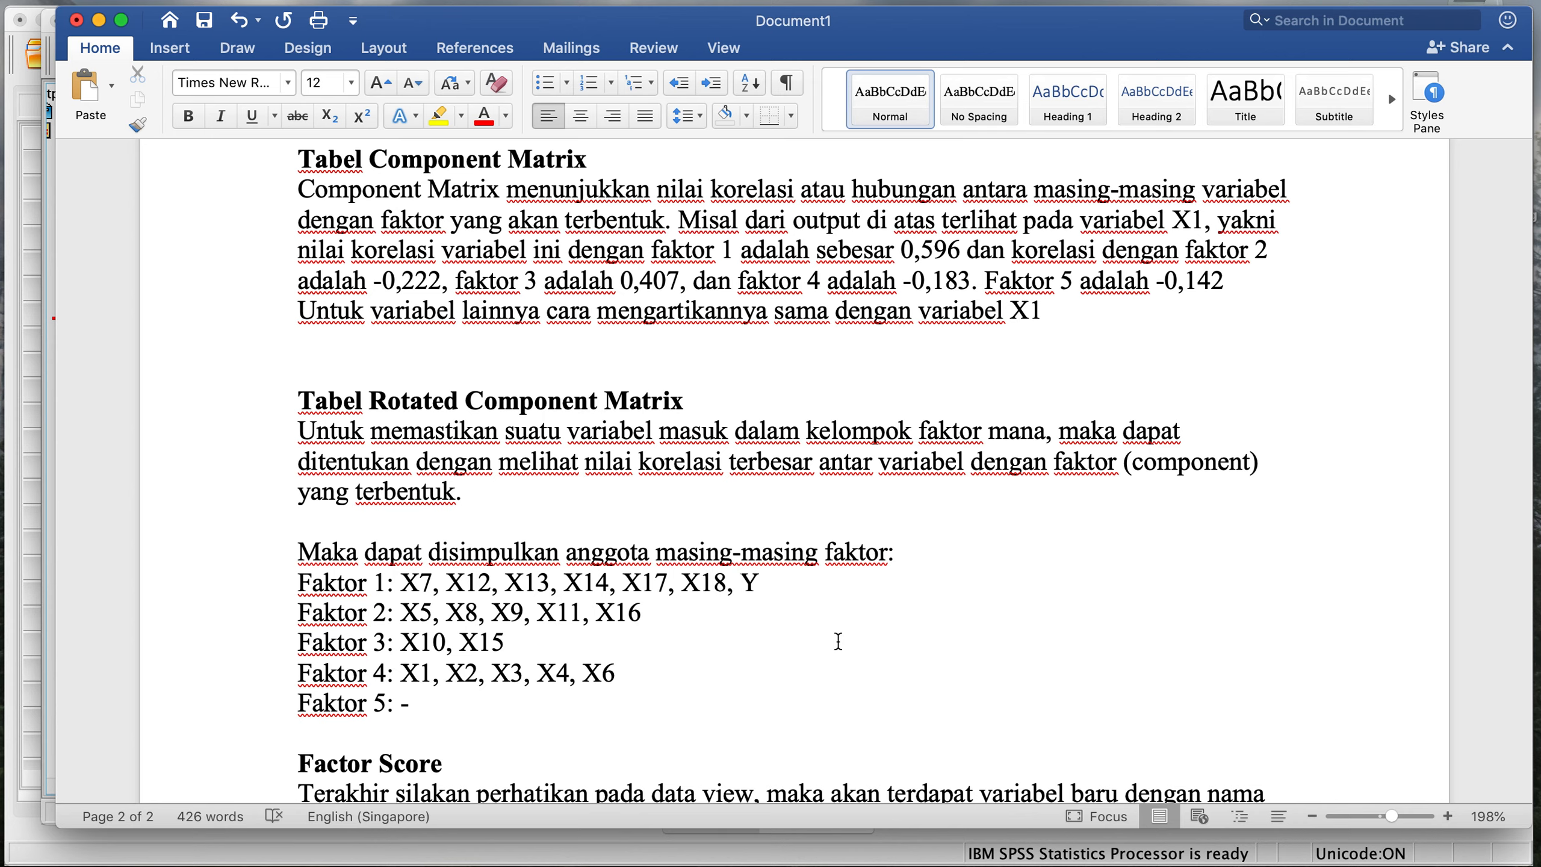
pyautogui.scroll(-3, 838, 641)
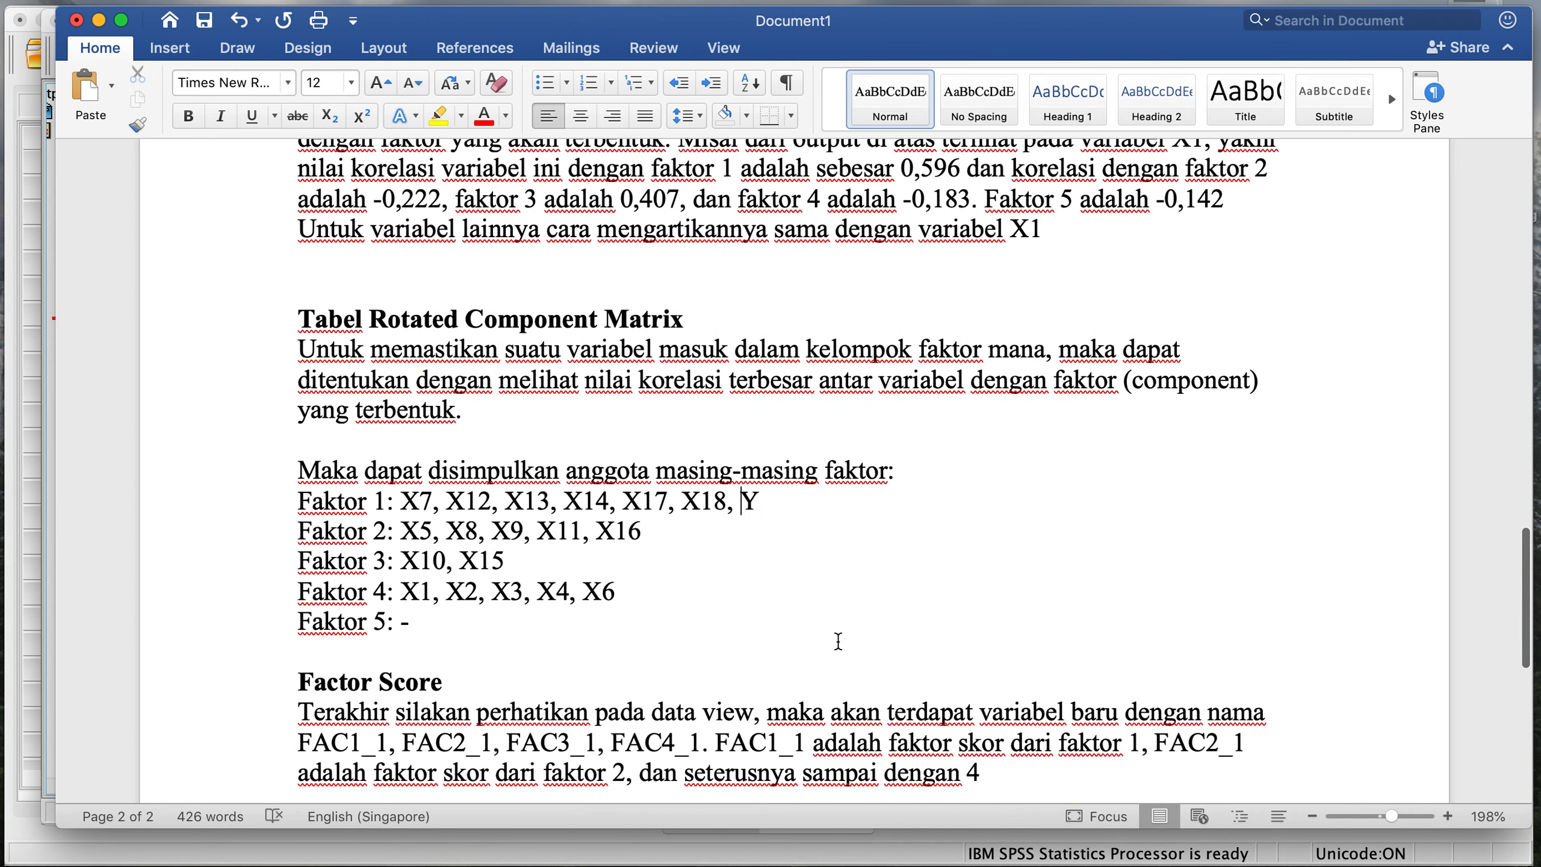
pyautogui.scroll(-1, 838, 642)
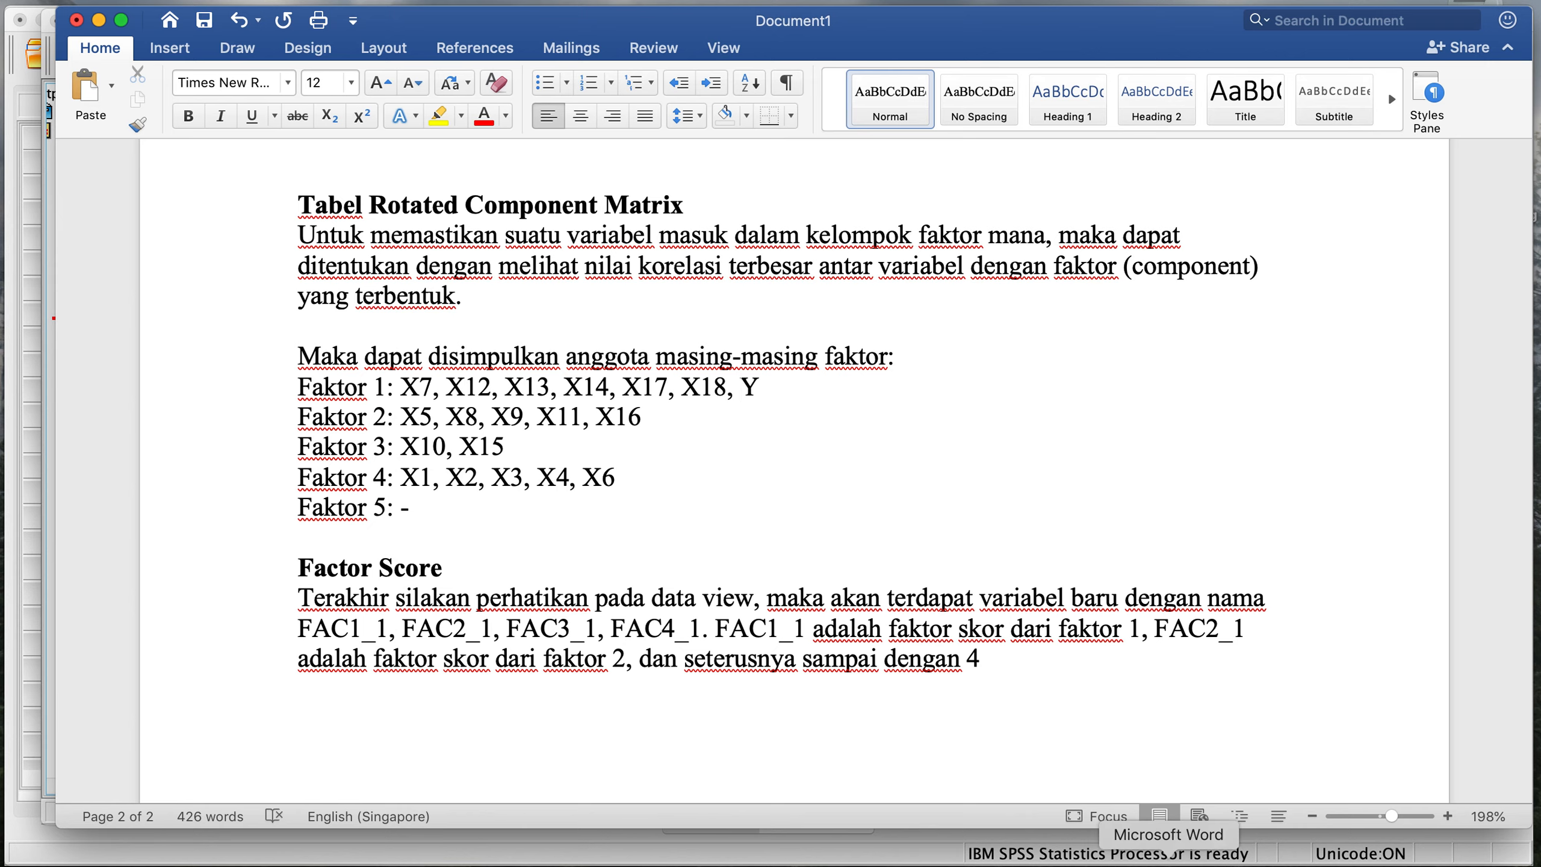
# - Return to the SPSS output and show the Component Transformation Matrix table
pyautogui.click(1233, 856)
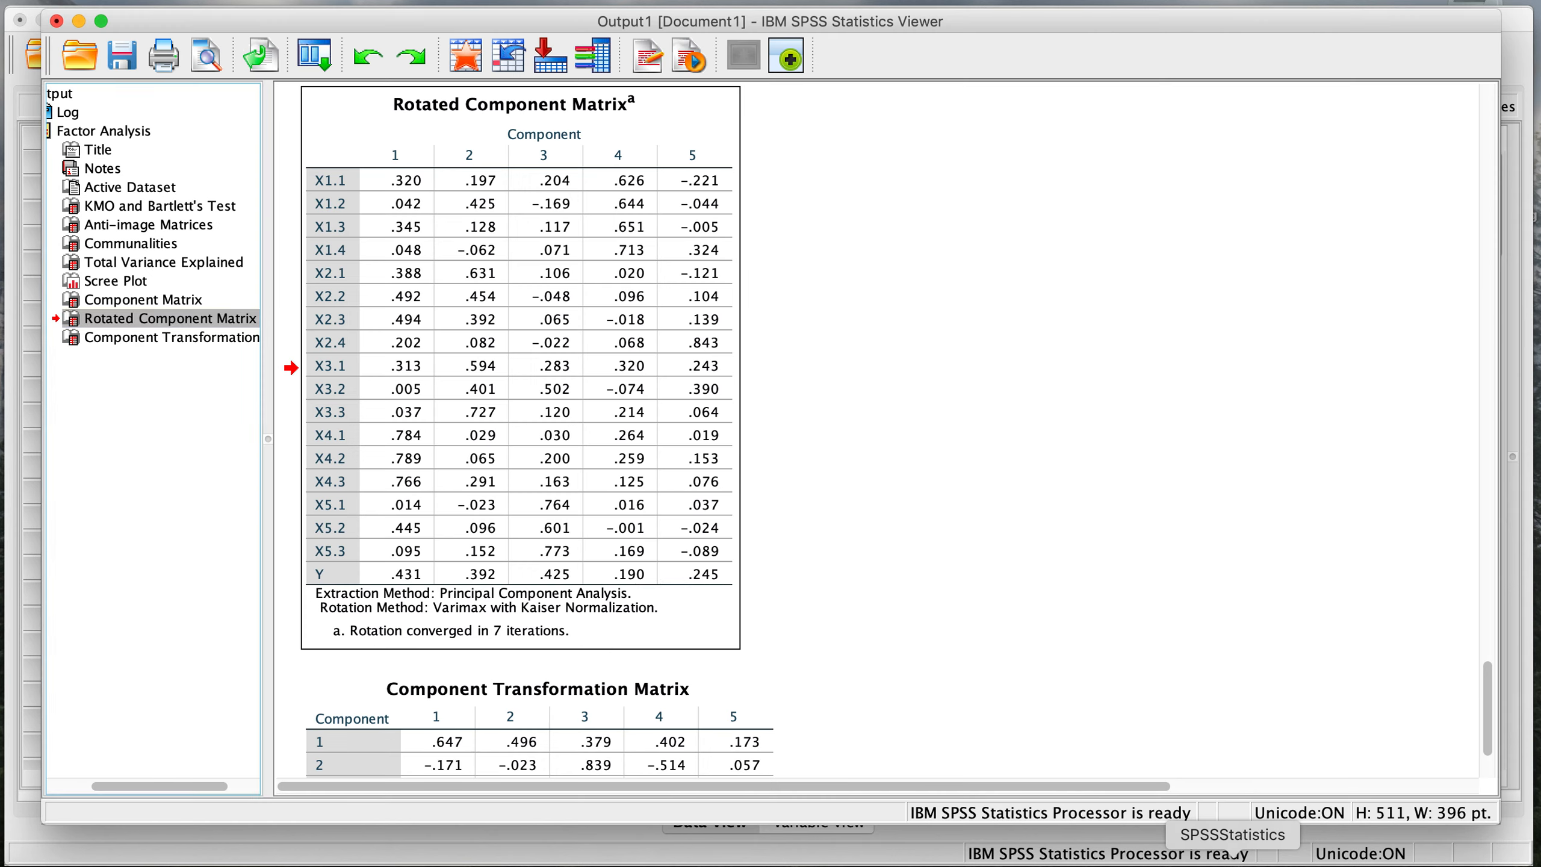
pyautogui.click(138, 347)
pyautogui.click(156, 340)
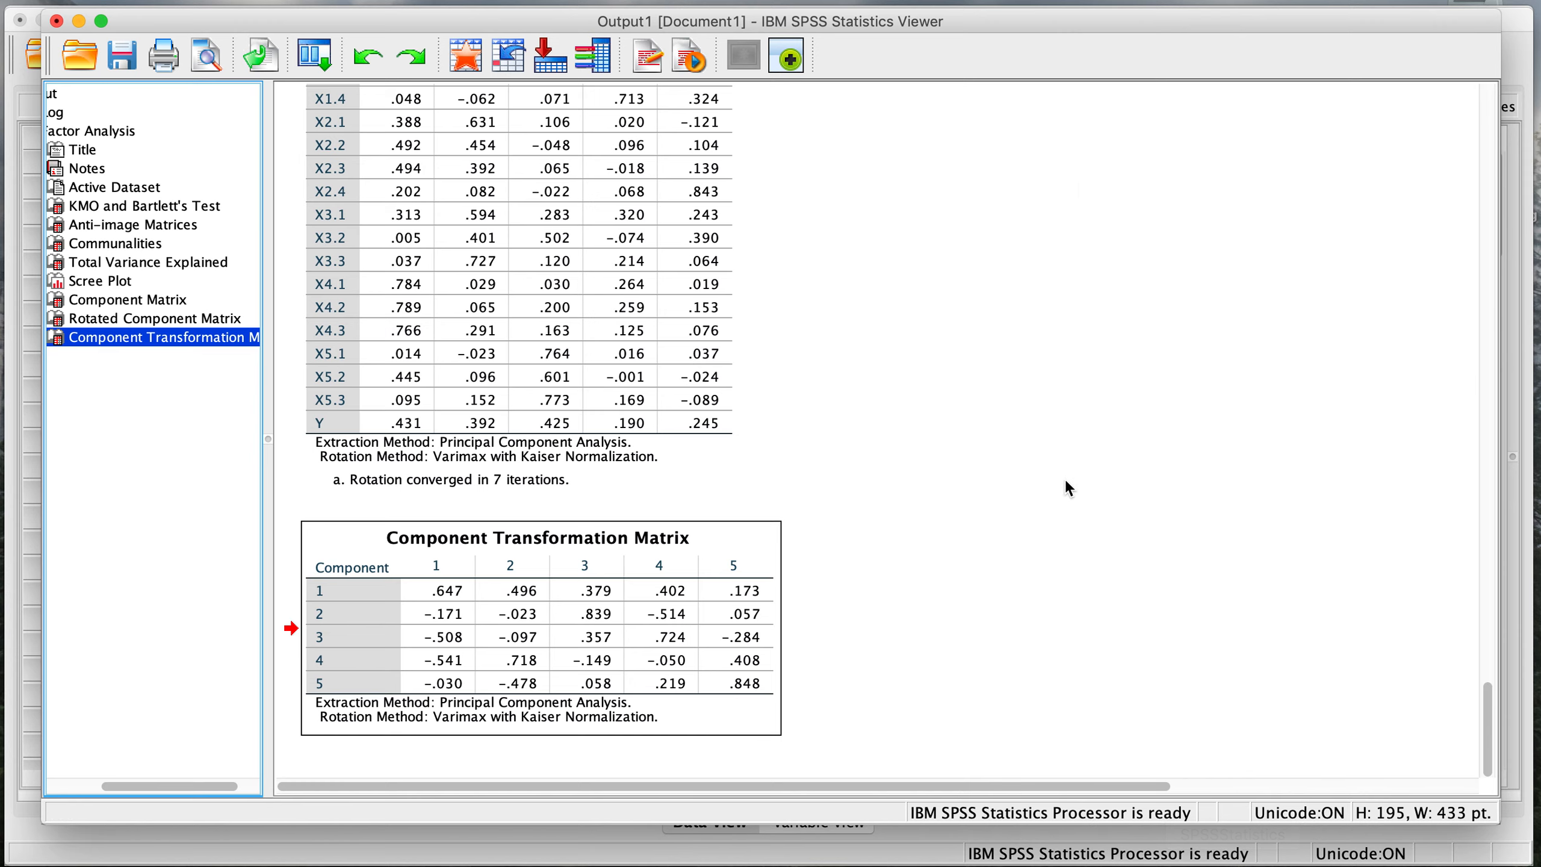
# - Switch to the SPSS Data Editor and examine the factor score variables FAC1_1 through FAC5_1 in the data
pyautogui.moveTo(1095, 21); pyautogui.dragTo(1098, 97)
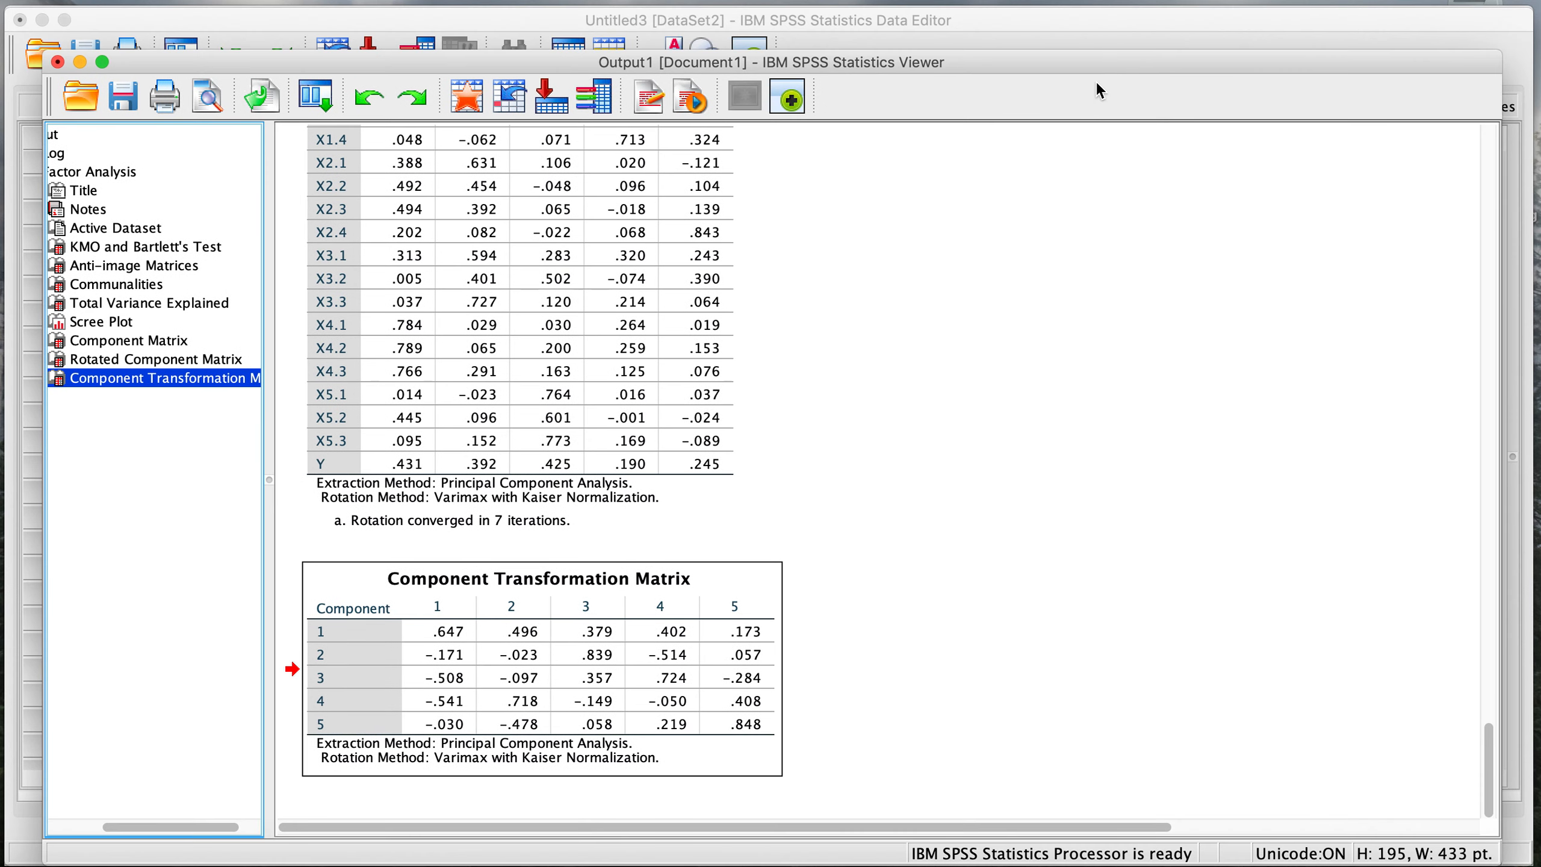
pyautogui.click(1067, 28)
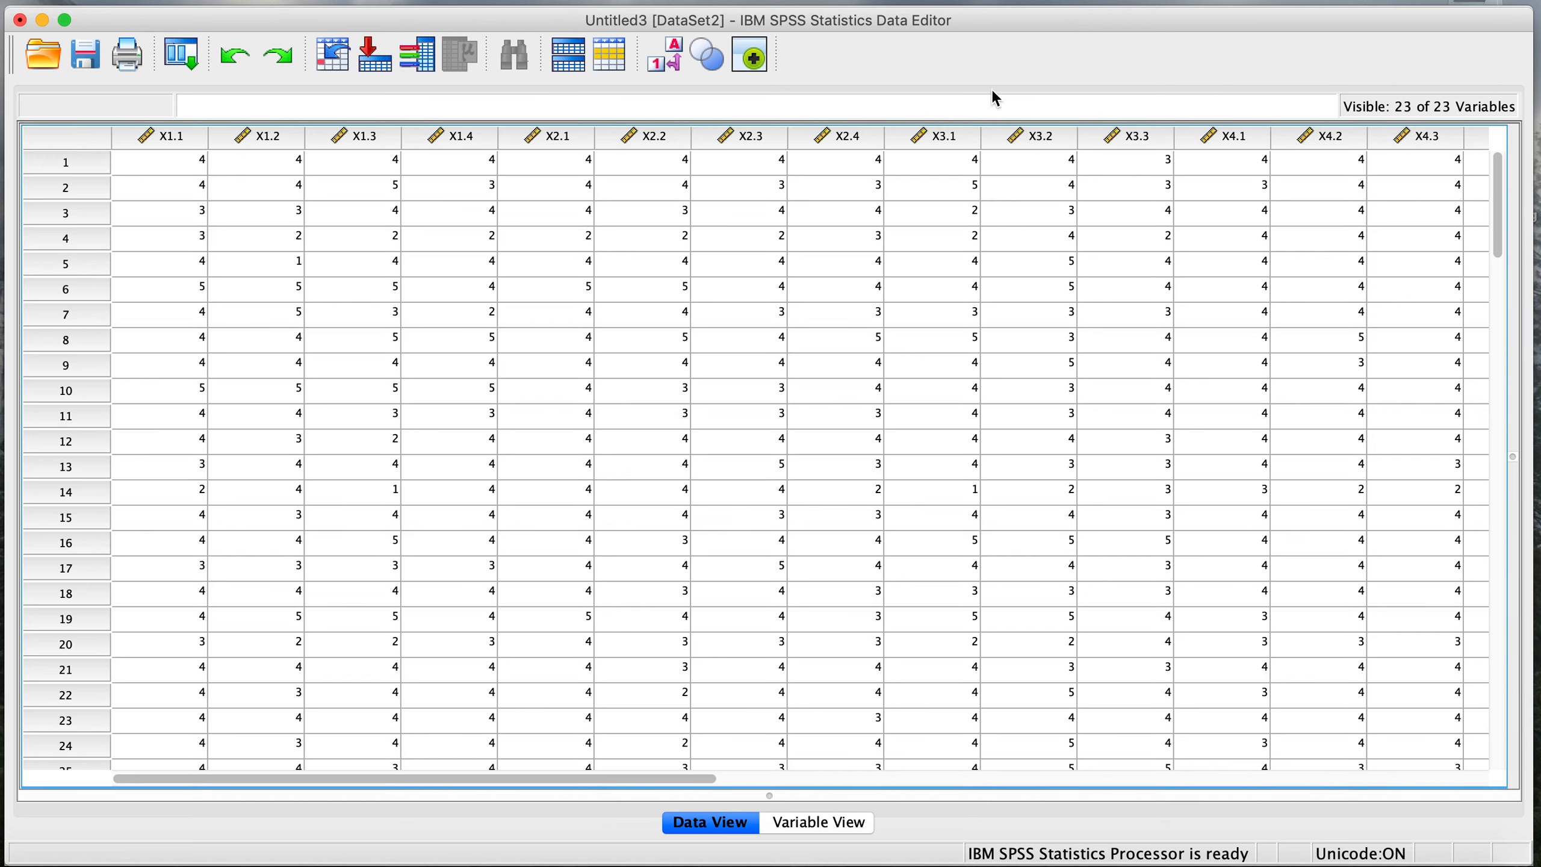
pyautogui.moveTo(581, 784); pyautogui.dragTo(847, 785)
pyautogui.moveTo(910, 783); pyautogui.dragTo(1213, 785)
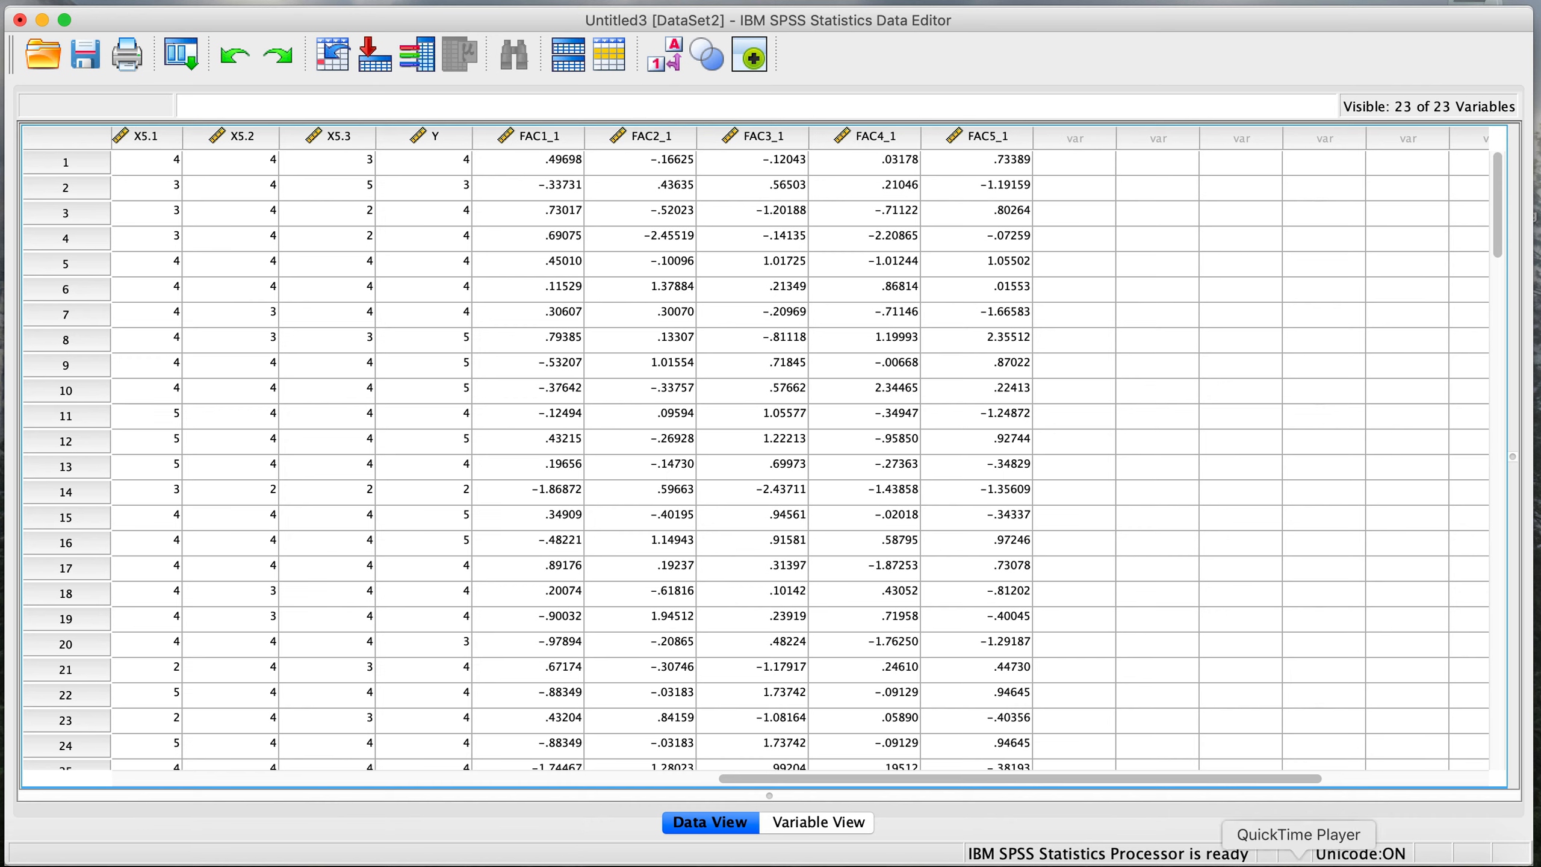
pyautogui.click(1299, 865)
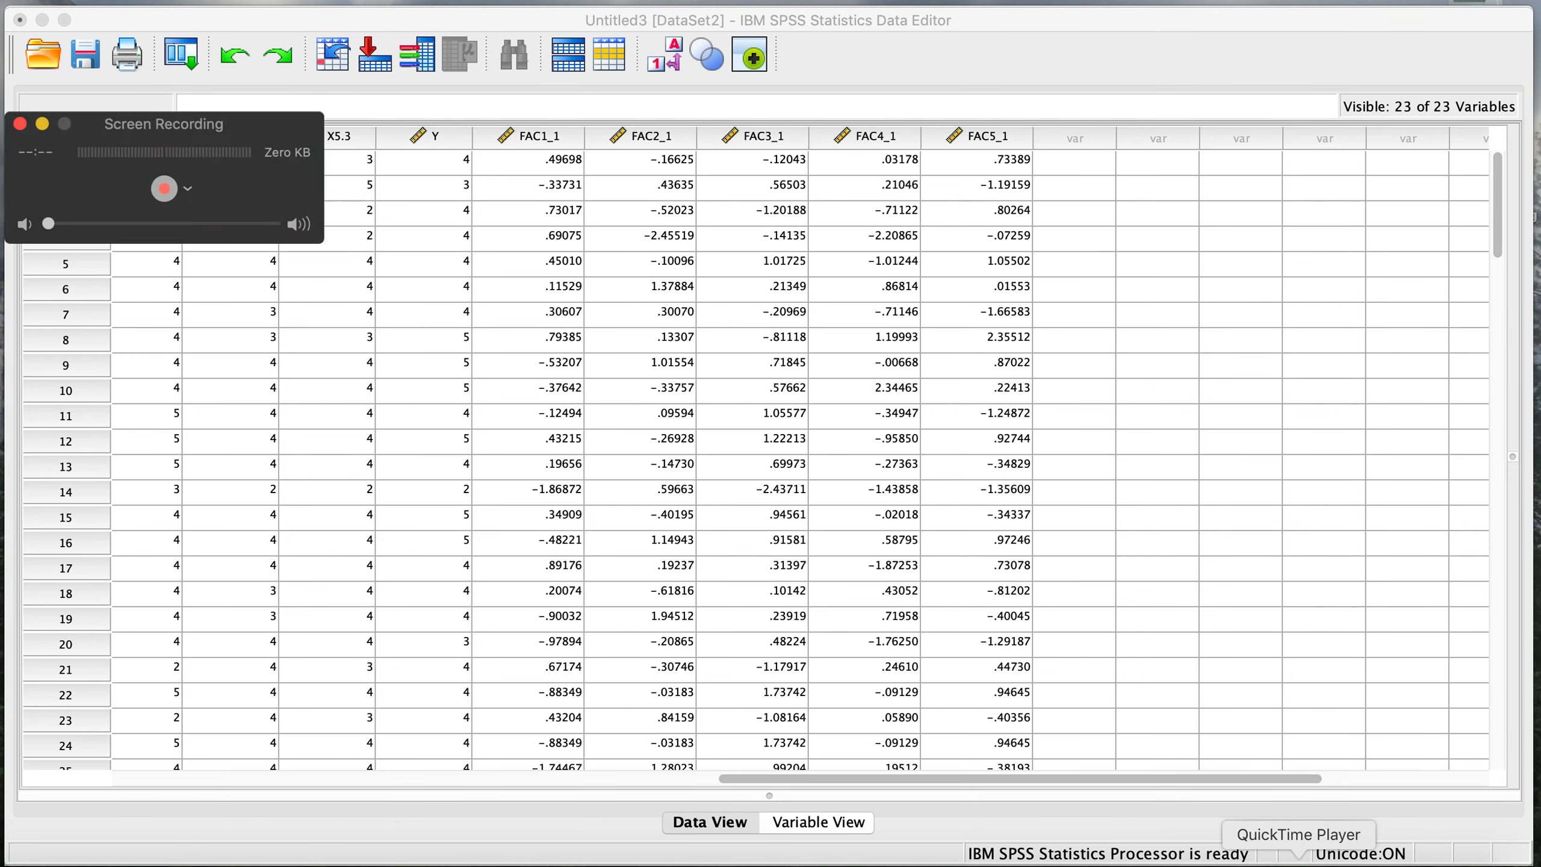